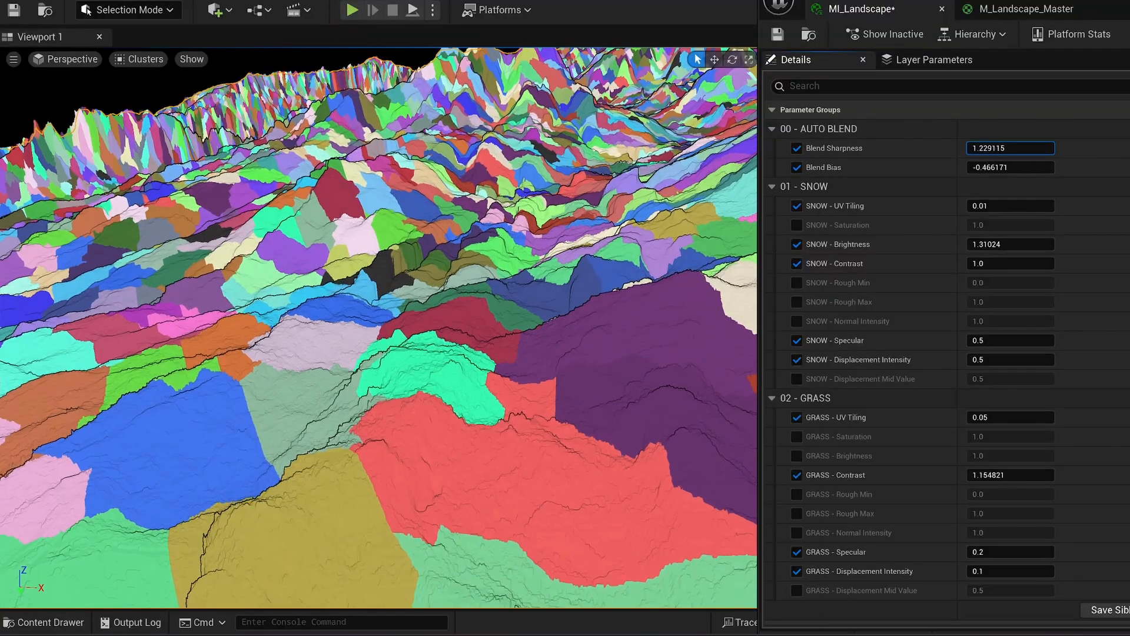
# Adjust the auto-blend sharpness and bias in MI_Landscape and raise the snow displacement intensity to about 2.09.
pyautogui.moveTo(1010, 149); pyautogui.dragTo(987, 163)
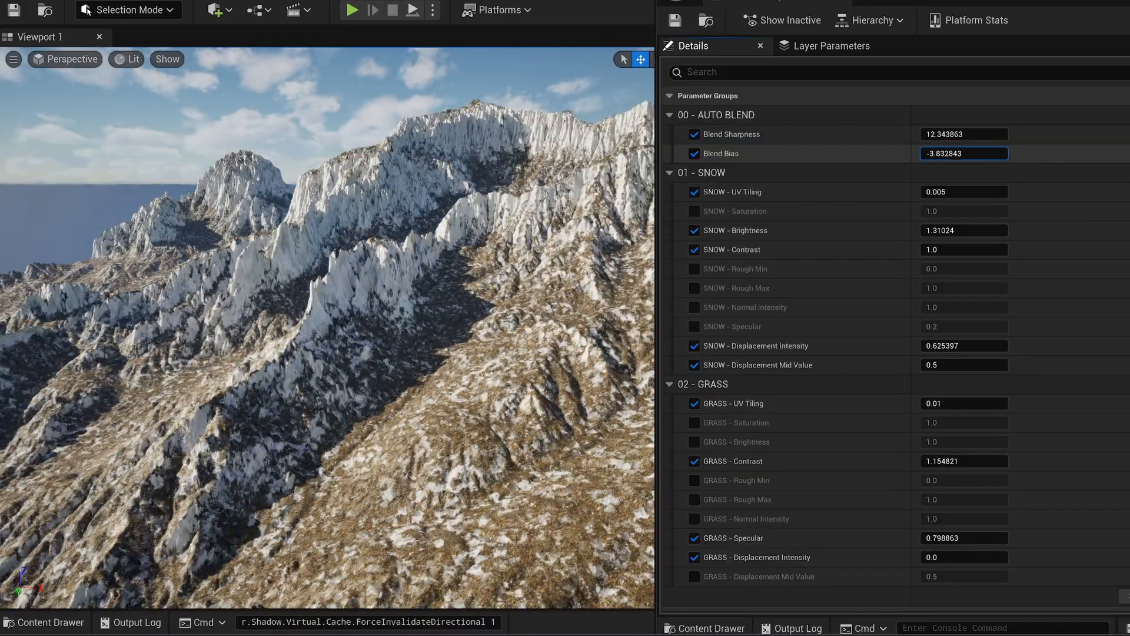
pyautogui.moveTo(964, 153)
pyautogui.mouseDown()
pyautogui.moveTo(953, 357)
pyautogui.moveTo(924, 345)
pyautogui.moveTo(1010, 171)
pyautogui.moveTo(988, 153)
pyautogui.moveTo(948, 153)
pyautogui.mouseUp()
pyautogui.moveTo(964, 345)
pyautogui.mouseDown()
pyautogui.moveTo(947, 346)
pyautogui.moveTo(977, 345)
pyautogui.mouseUp()
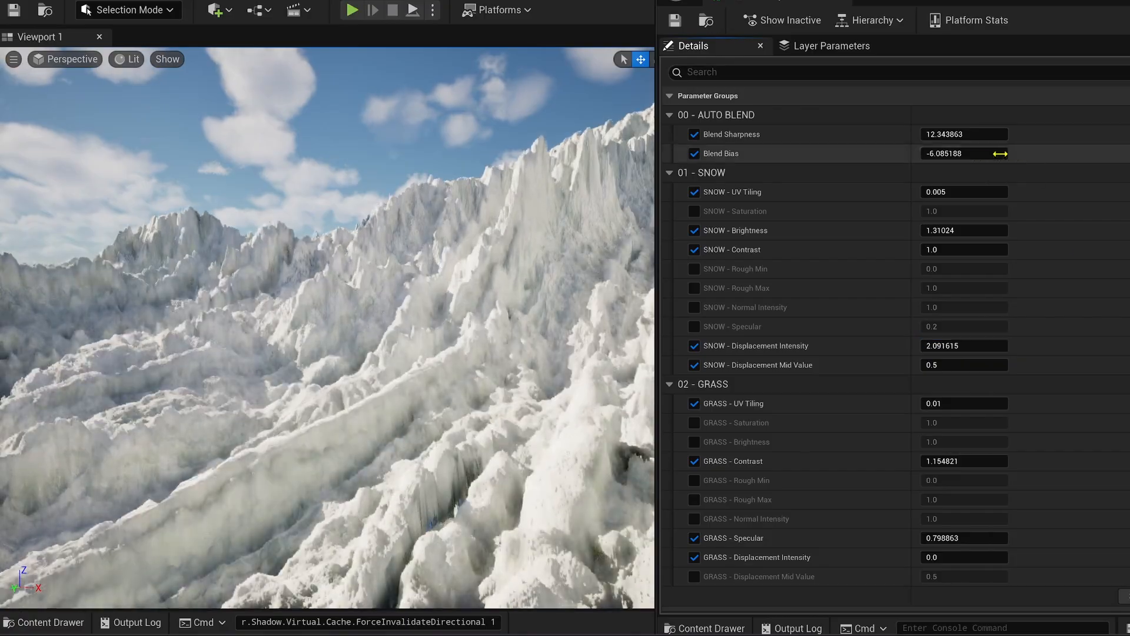
pyautogui.moveTo(999, 154); pyautogui.dragTo(1018, 154)
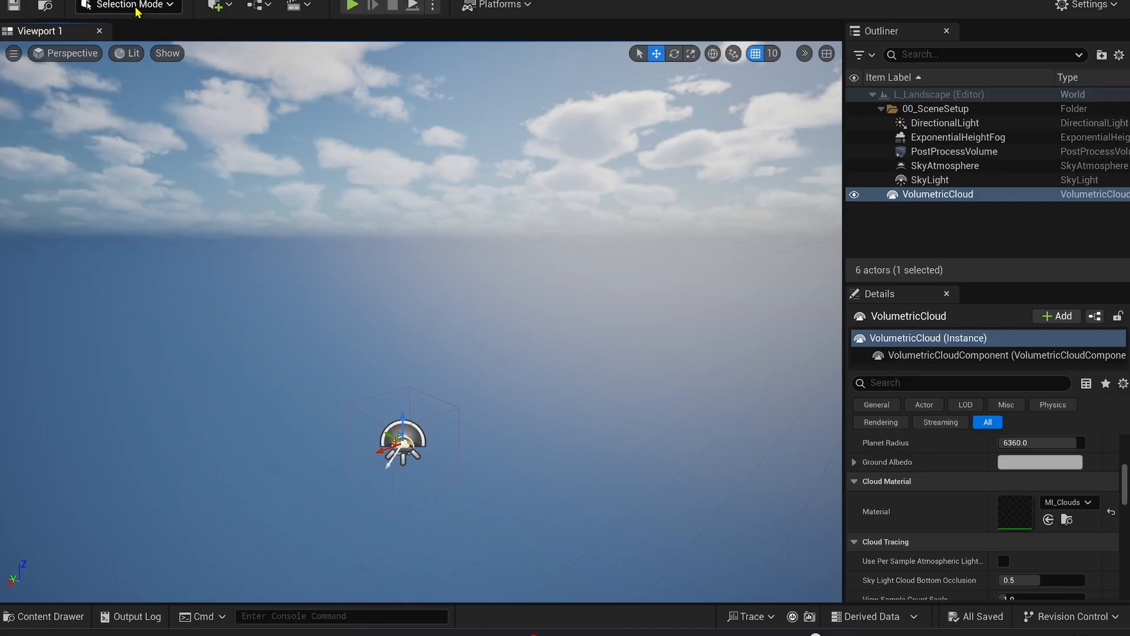
# Switch to Landscape mode and set up a new landscape from the heightmap file SnowyMountain.png.
pyautogui.click(127, 5)
pyautogui.hotkey('shift', '2')
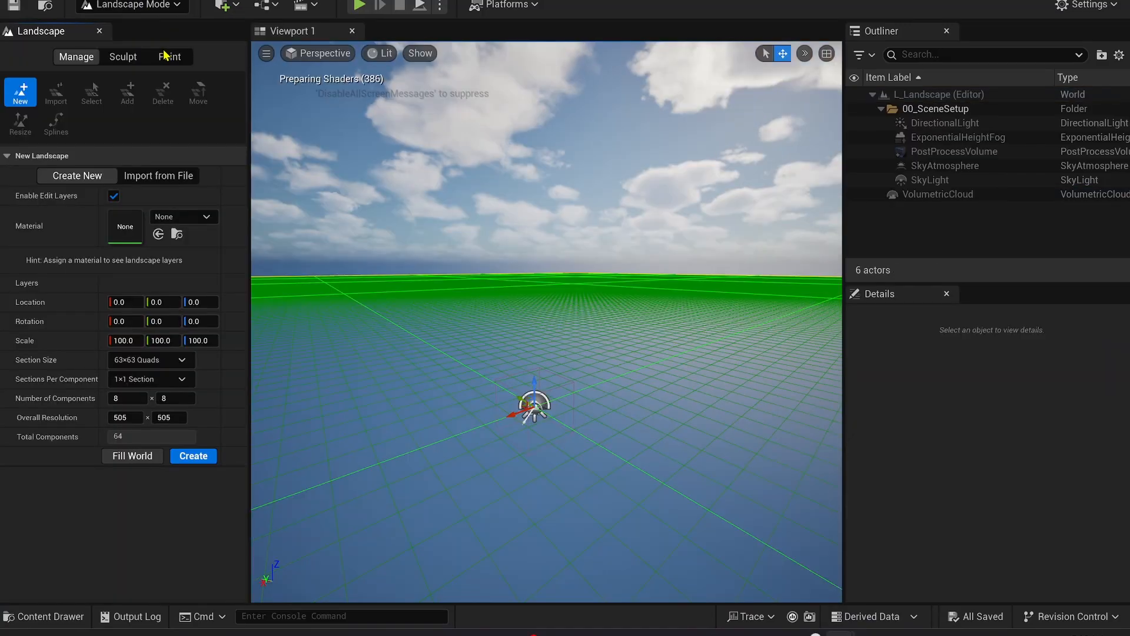
pyautogui.click(159, 175)
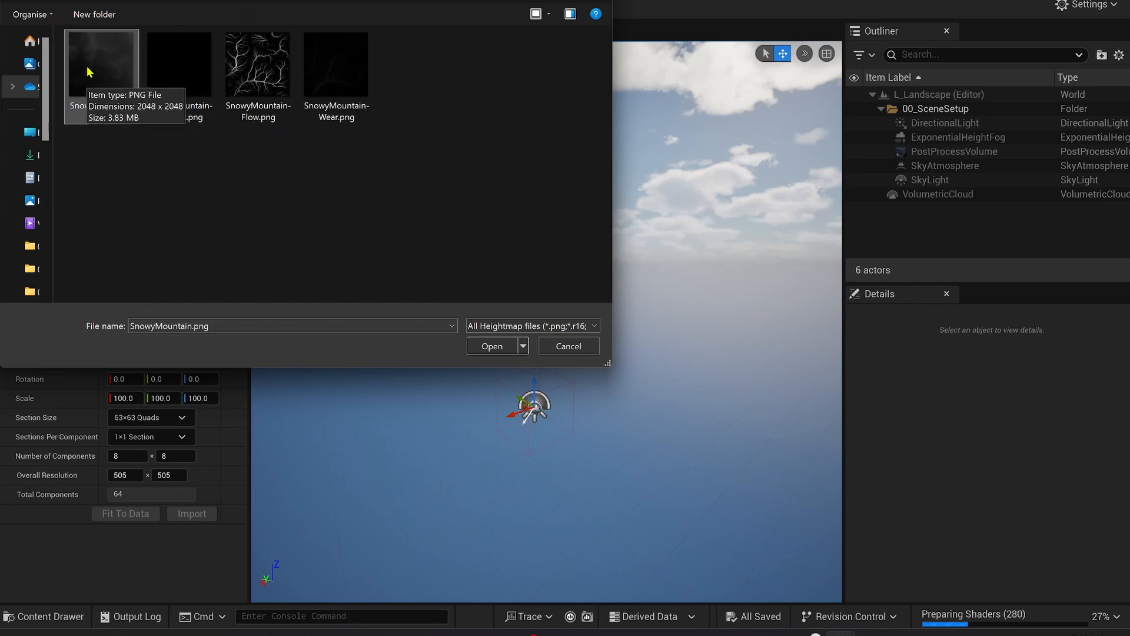
pyautogui.doubleClick(108, 76)
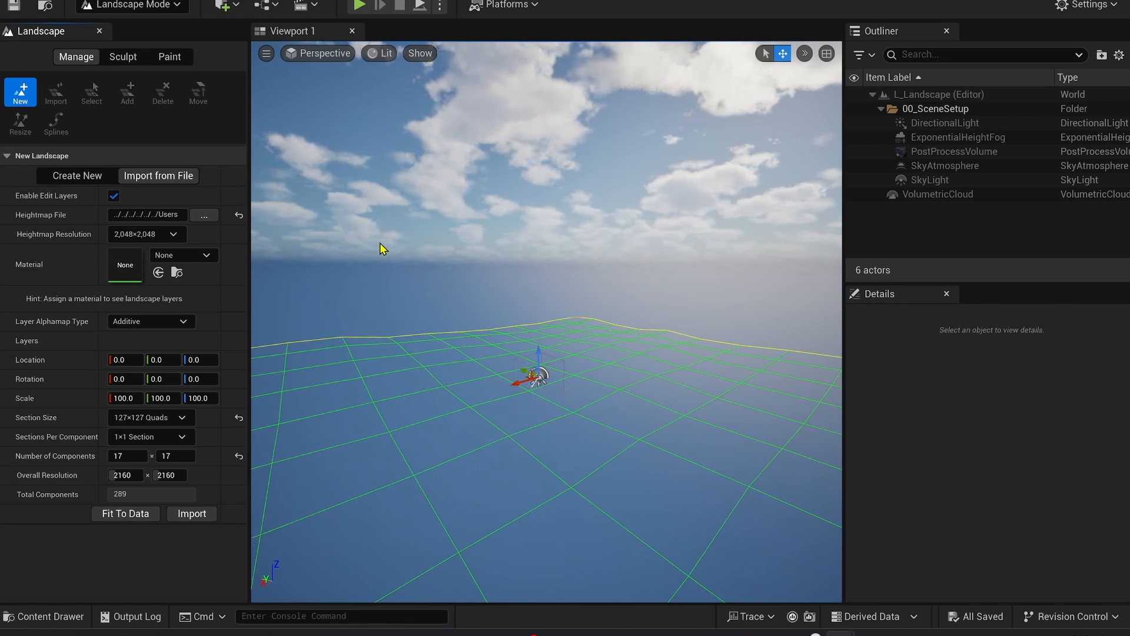
# Set the new landscape's Z scale to 250.
pyautogui.keyDown('alt'); pyautogui.moveTo(383, 249); pyautogui.dragTo(359, 275); pyautogui.keyUp('alt')
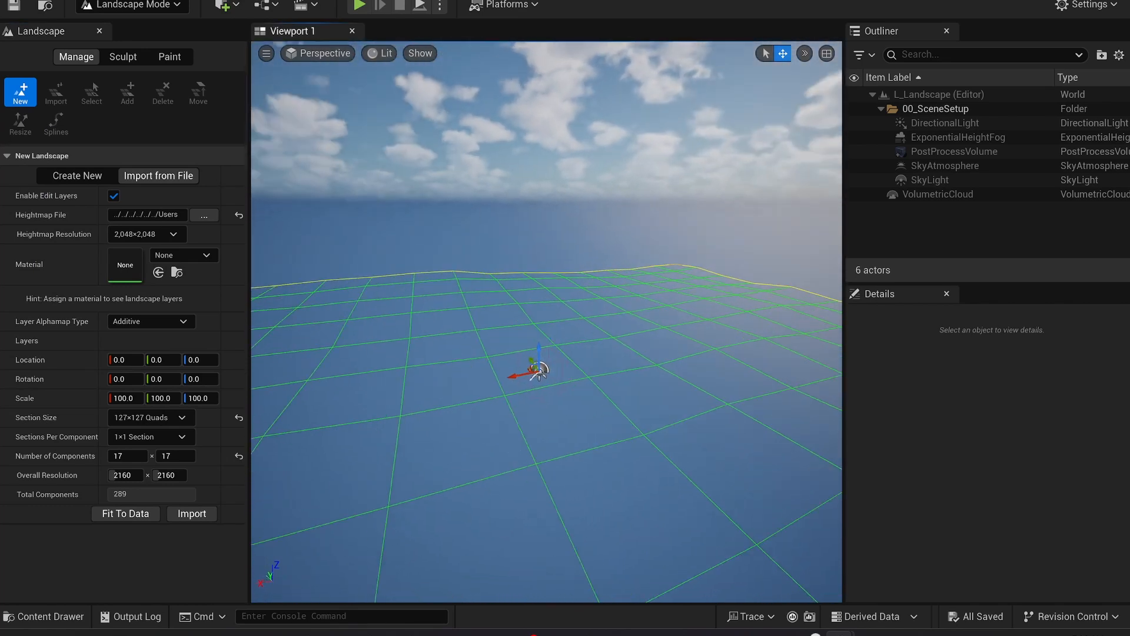
pyautogui.click(200, 398)
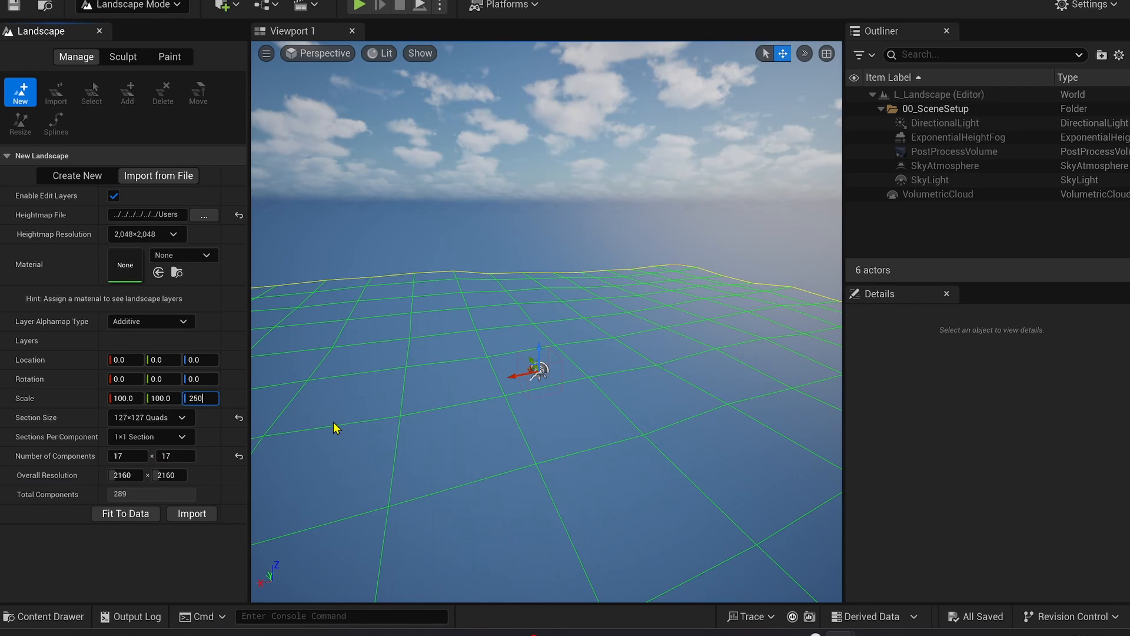
pyautogui.press('Return')
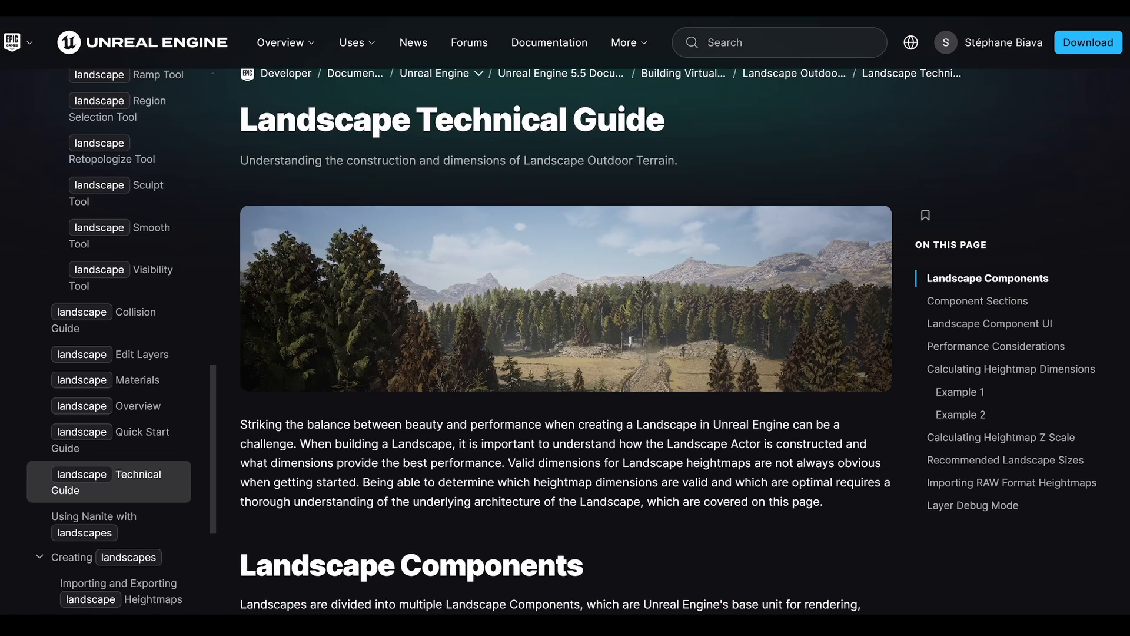
# Switch to the Unreal Engine Landscape Technical Guide in the browser and read its sections on landscape components.
pyautogui.scroll(-10, 565, 330)
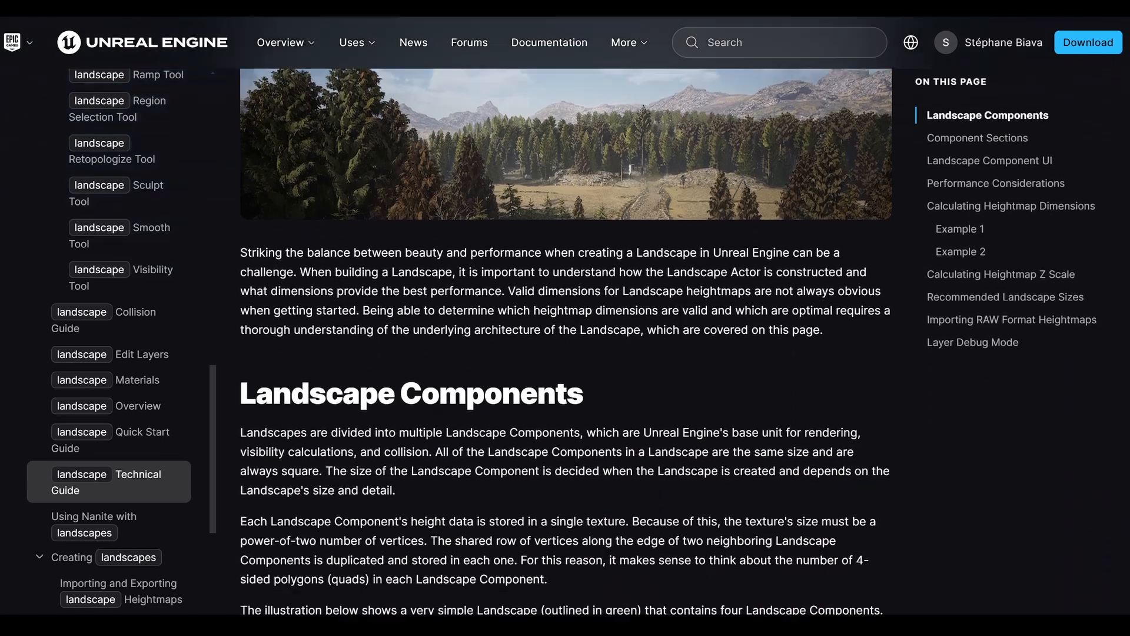
pyautogui.scroll(-15, 565, 341)
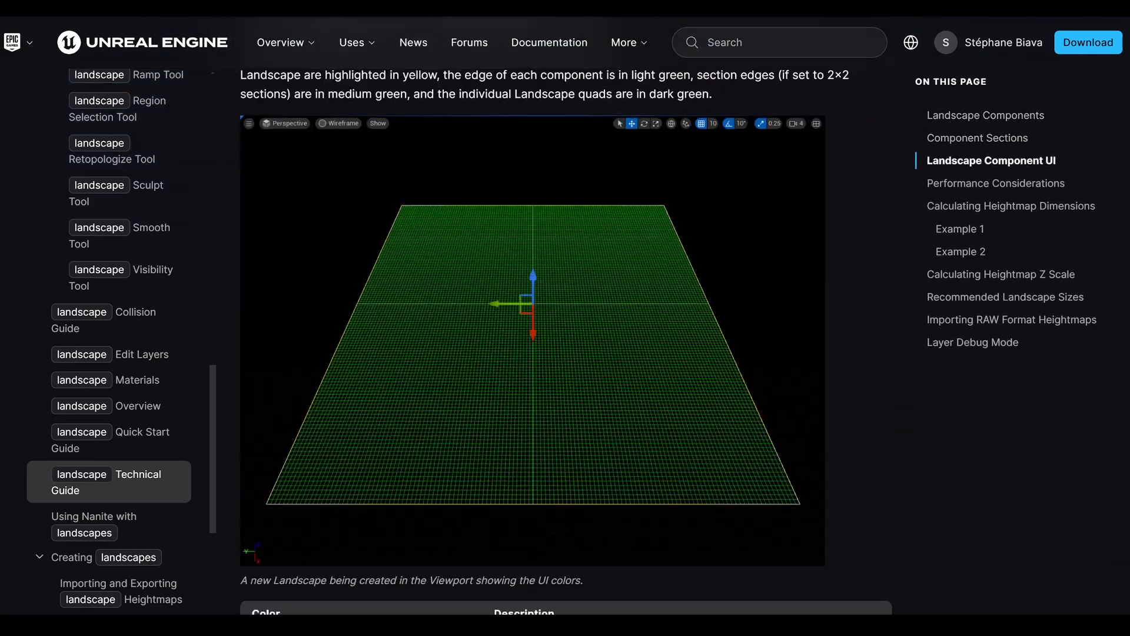
pyautogui.scroll(-15, 565, 341)
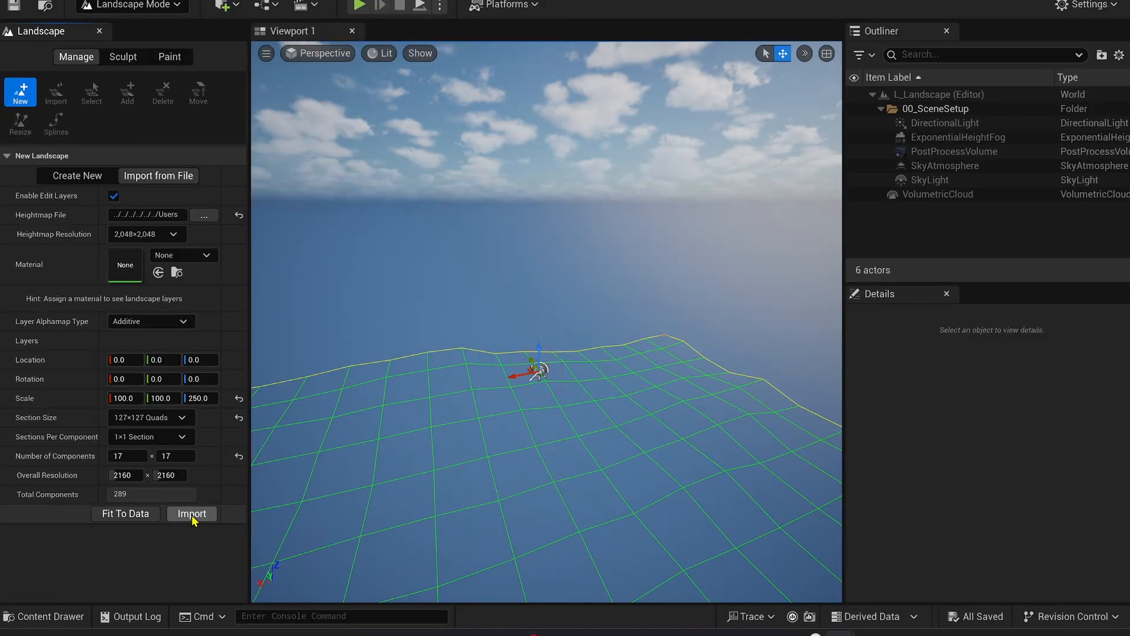
# Import the heightmap landscape and hide the ExponentialHeightFog actor to inspect the whole terrain.
pyautogui.click(191, 514)
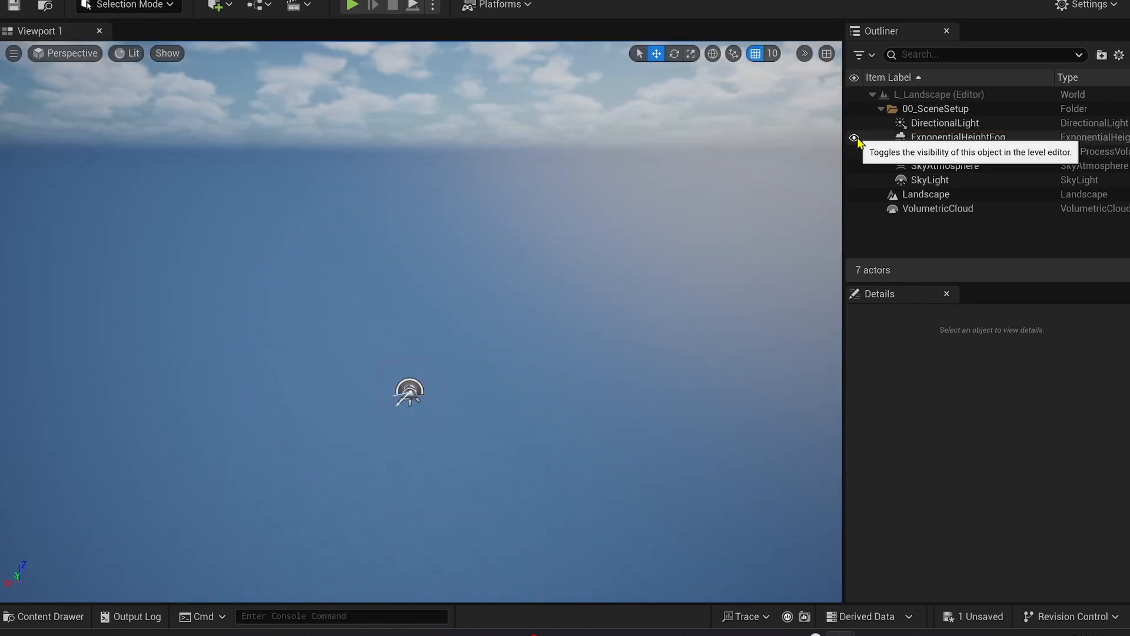
pyautogui.click(854, 137)
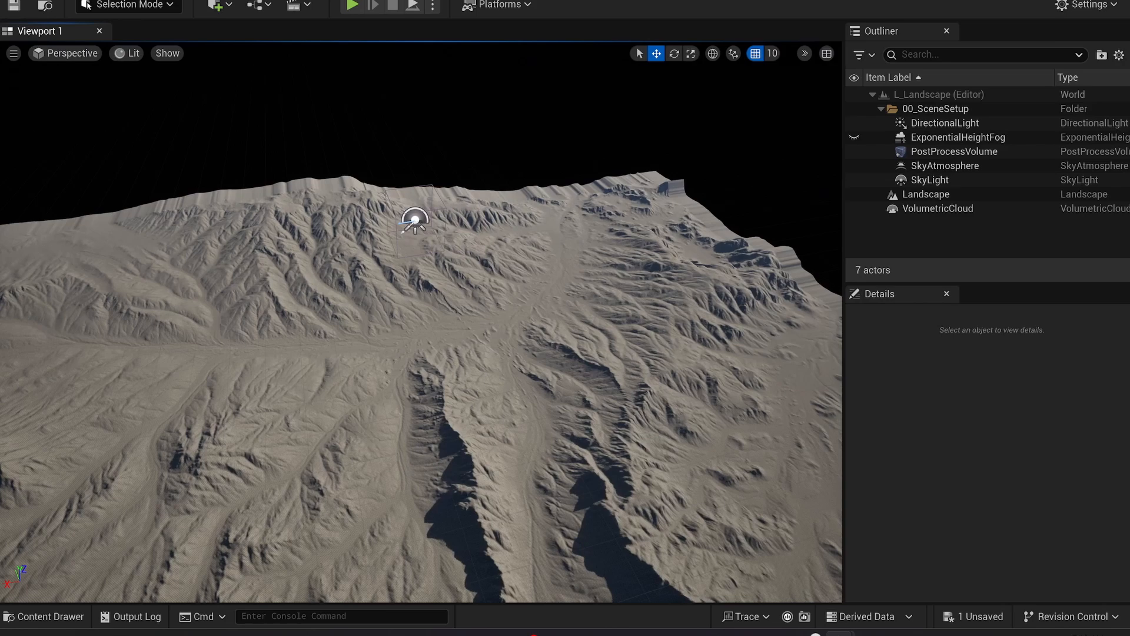
pyautogui.moveTo(421, 322); pyautogui.dragTo(241, 392, button='right')
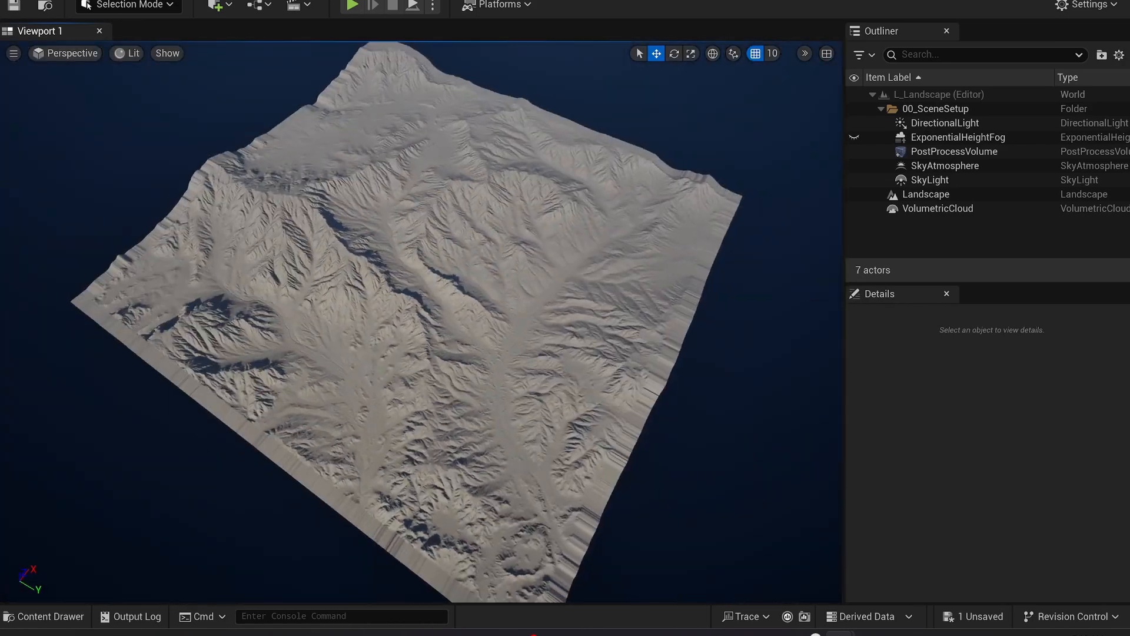
pyautogui.moveTo(421, 322); pyautogui.dragTo(306, 339, button='right')
# Raise the Landscape actor in the left view to Z 63490 so its base meets the origin line, and return to perspective.
pyautogui.click(90, 54)
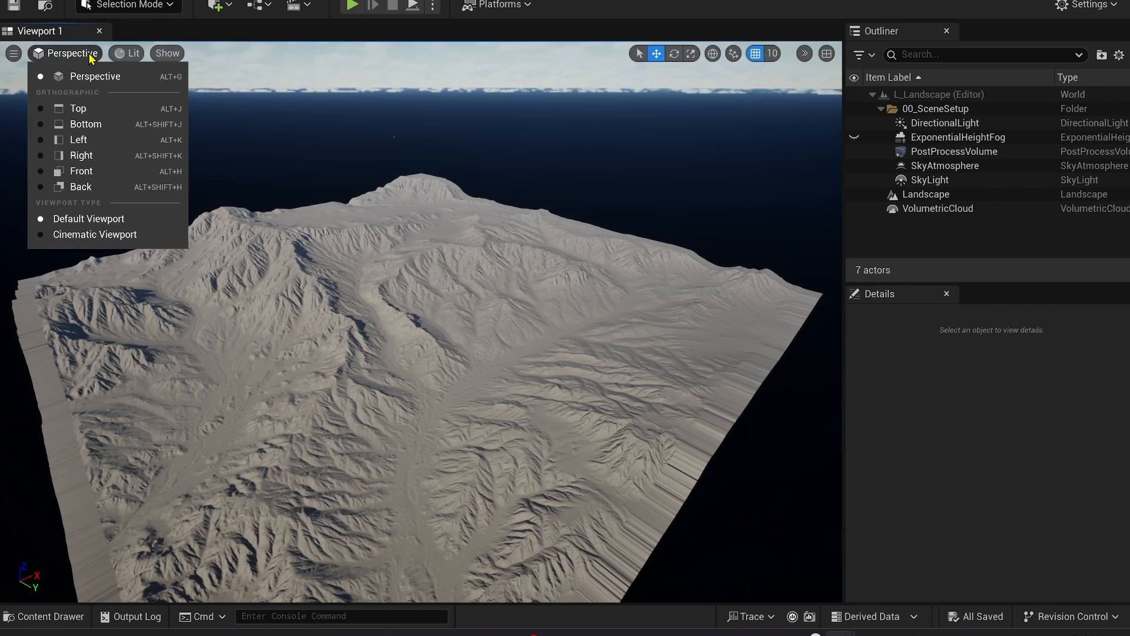
pyautogui.click(91, 139)
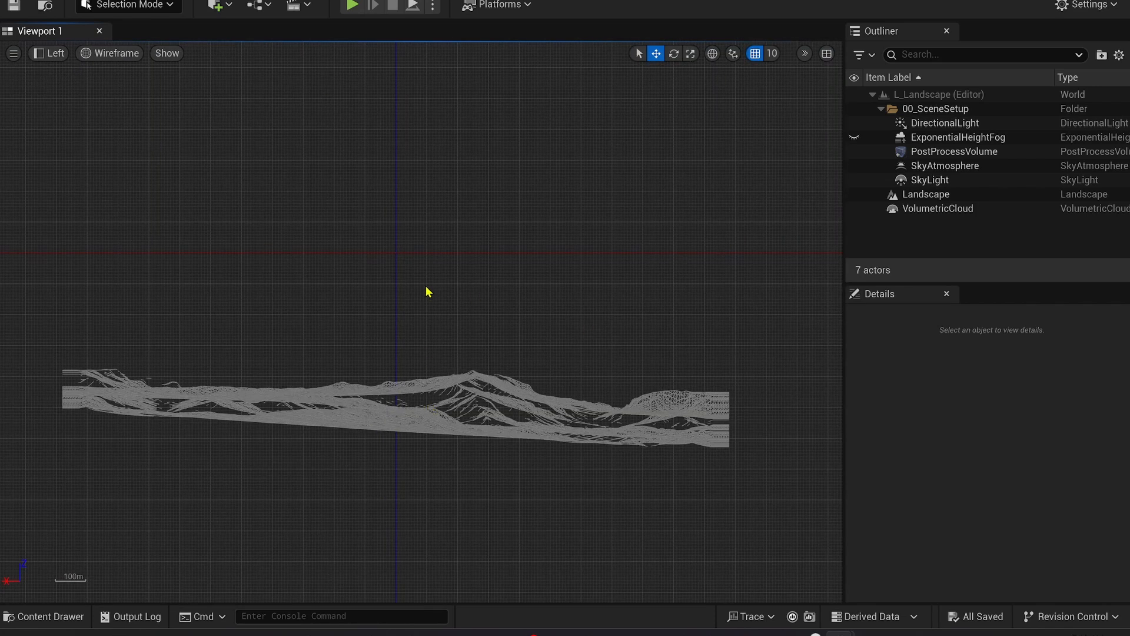
pyautogui.click(925, 195)
pyautogui.scroll(-2, 545, 278)
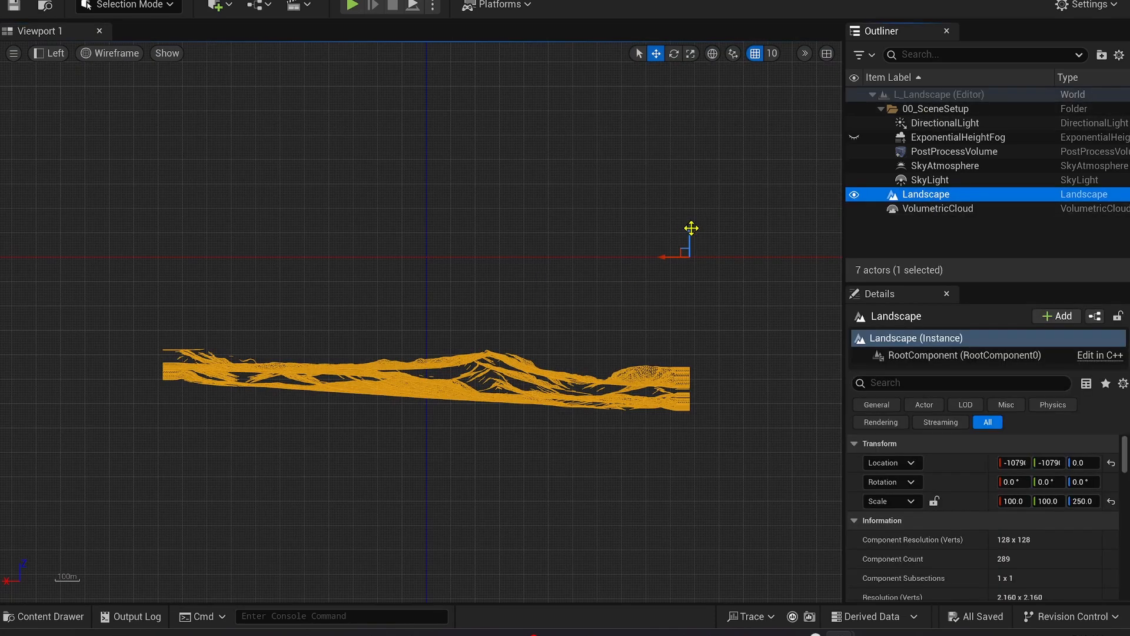
pyautogui.moveTo(691, 227); pyautogui.dragTo(663, 77)
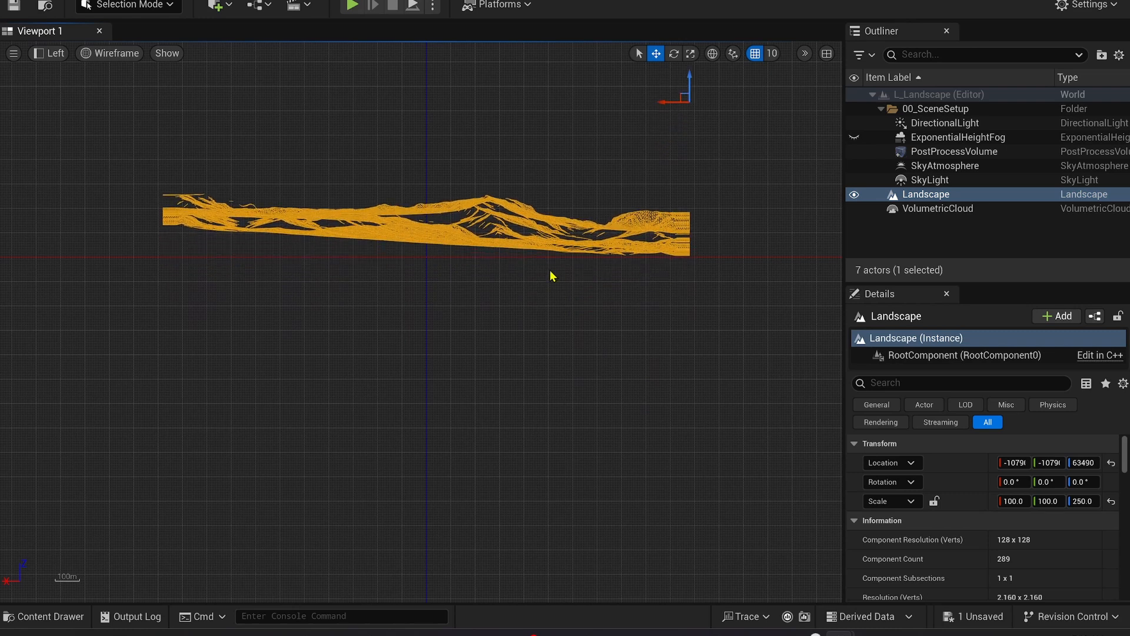
pyautogui.click(56, 53)
pyautogui.click(71, 76)
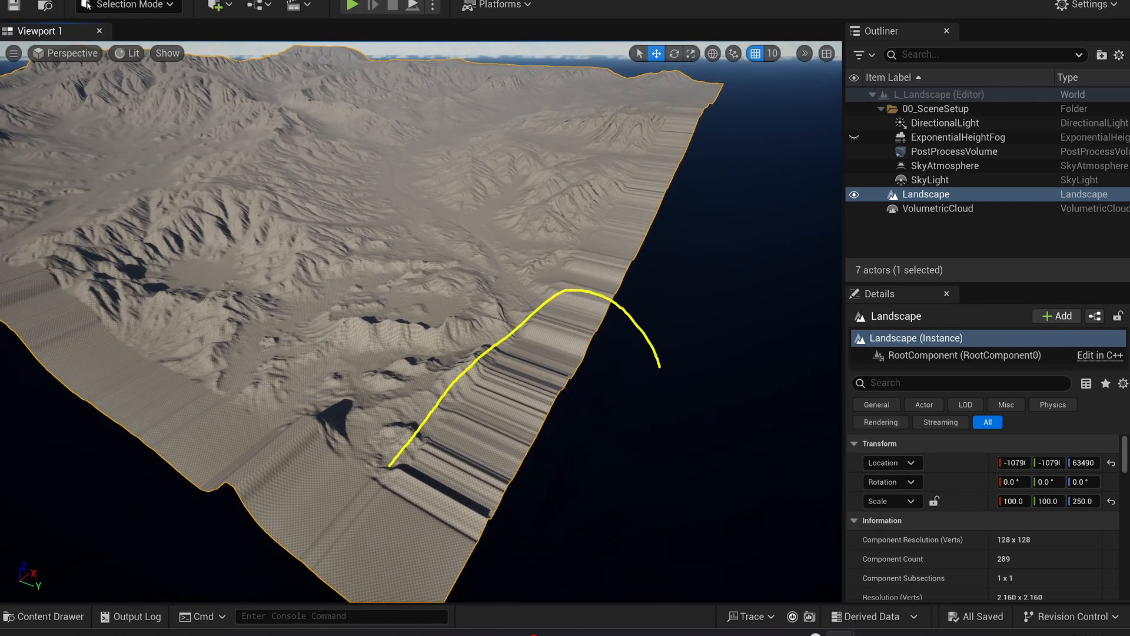
pyautogui.moveTo(424, 499)
pyautogui.mouseDown()
pyautogui.moveTo(171, 329)
pyautogui.moveTo(360, 593)
pyautogui.mouseUp()
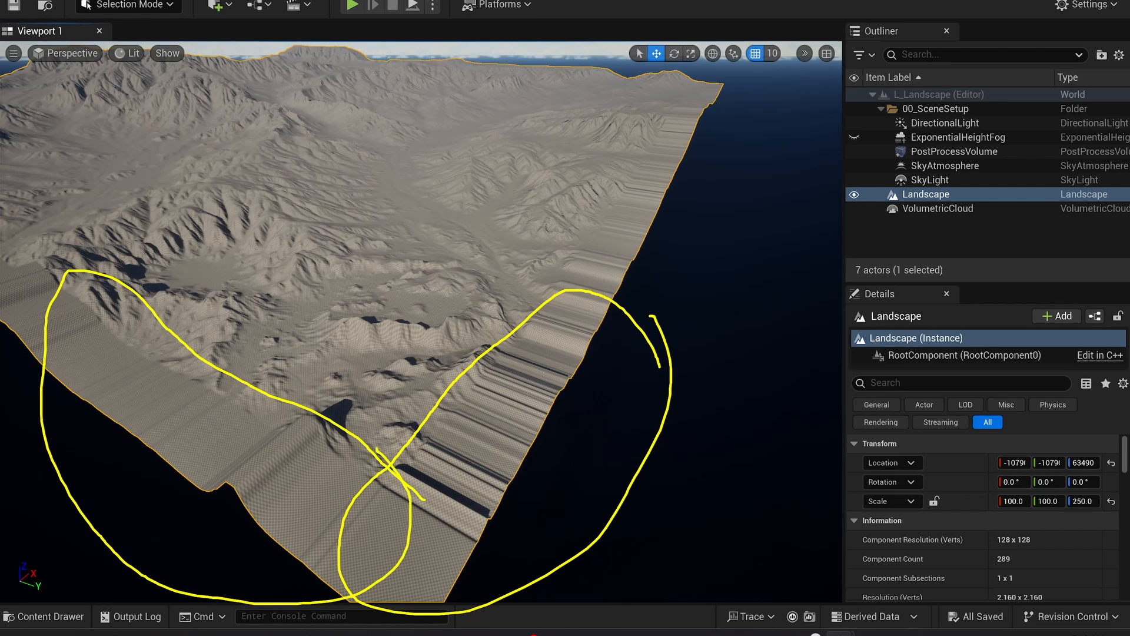
pyautogui.press('Escape')
# Delete the stretched landscape components along the terrain's outer edge in Landscape mode, using a brush size of 1.
pyautogui.click(131, 8)
pyautogui.click(125, 43)
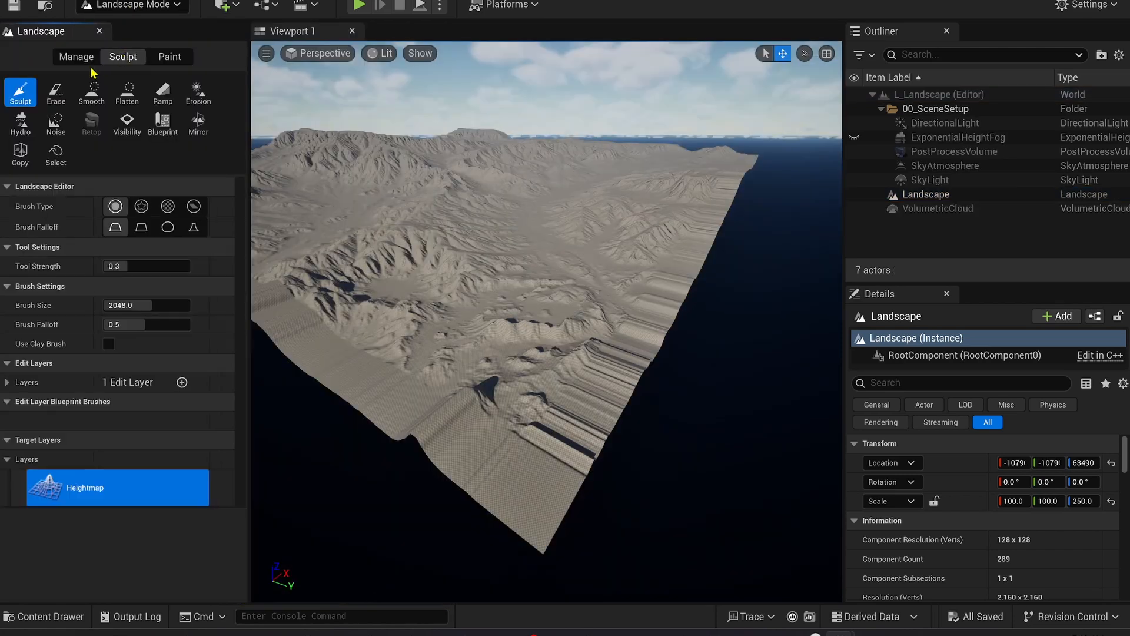
pyautogui.click(75, 56)
pyautogui.click(163, 94)
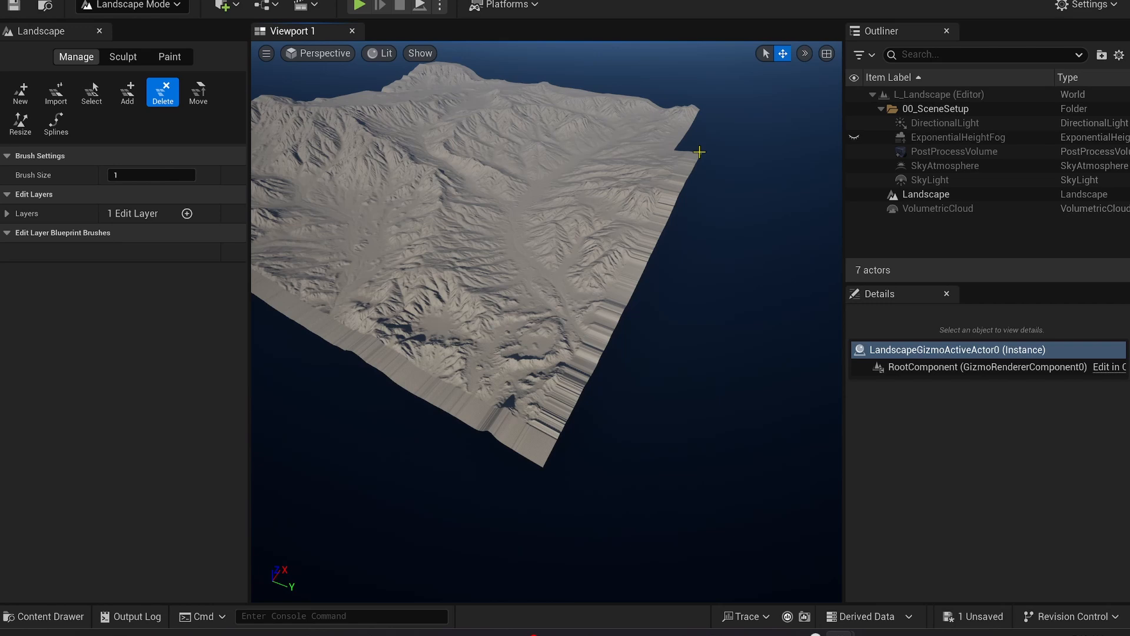
pyautogui.moveTo(699, 151)
pyautogui.mouseDown()
pyautogui.moveTo(665, 191)
pyautogui.moveTo(552, 432)
pyautogui.mouseUp()
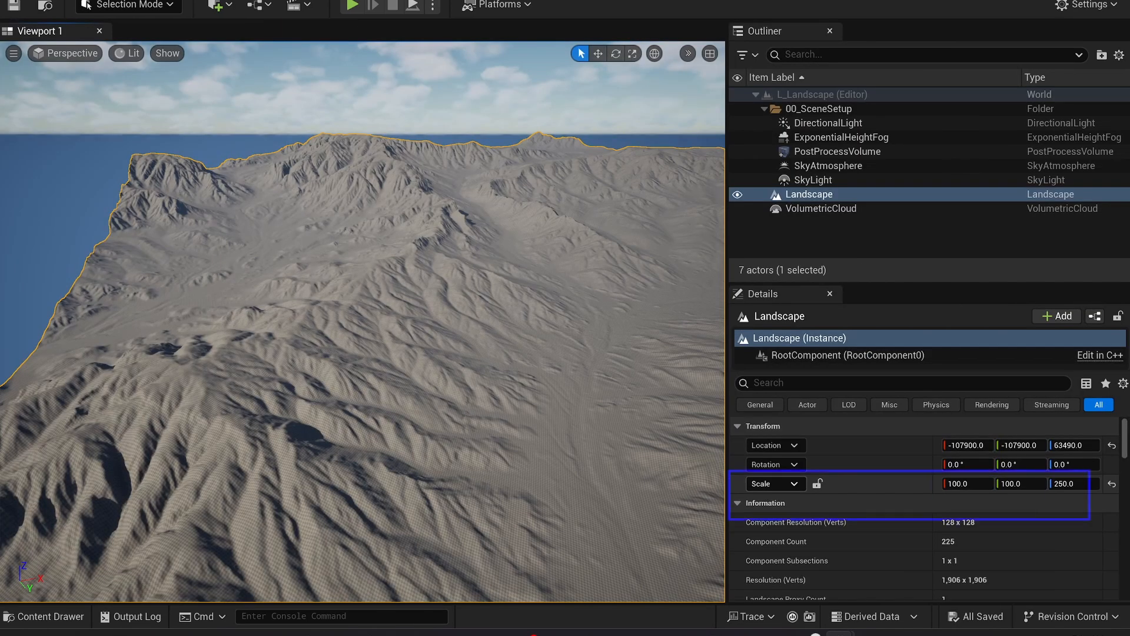
# Set the Landscape actor's Z scale to 500 and inspect the rescaled terrain from the left and in perspective.
pyautogui.click(1074, 484)
pyautogui.write('50')
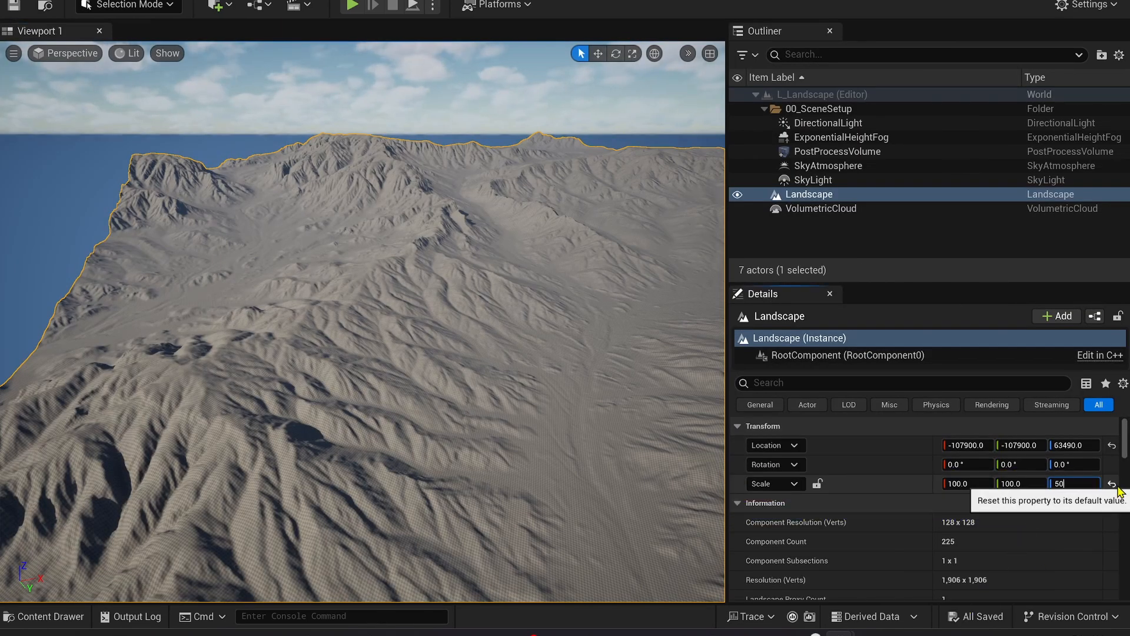
pyautogui.press('Return')
pyautogui.click(72, 53)
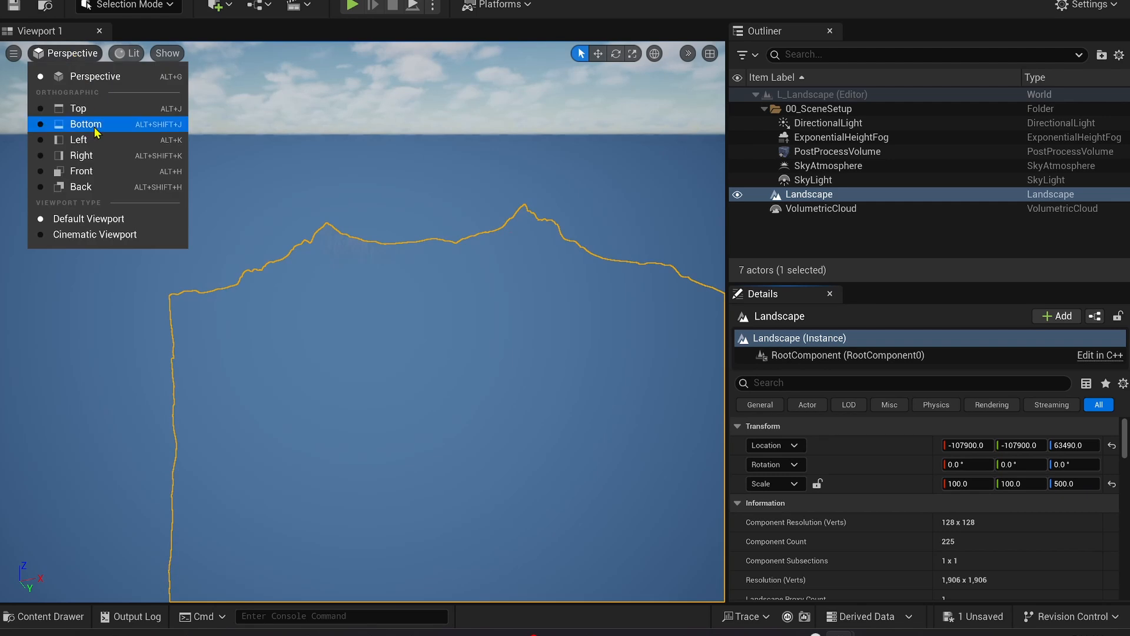
pyautogui.click(76, 137)
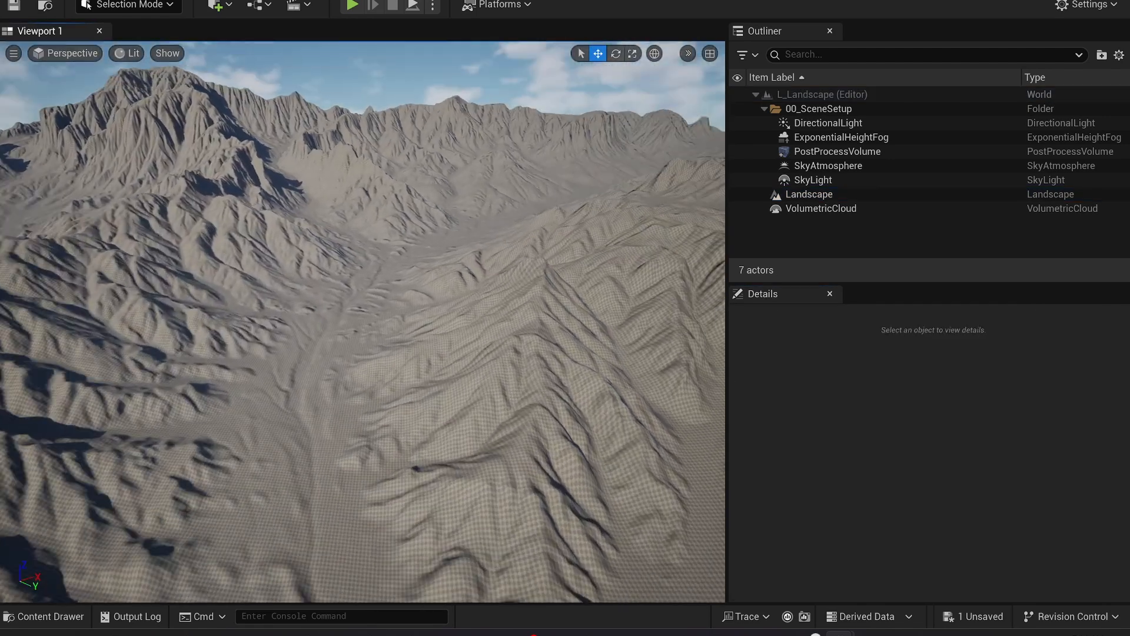
pyautogui.press('w')
pyautogui.moveTo(362, 321); pyautogui.dragTo(274, 355, button='right')
pyautogui.press('e')
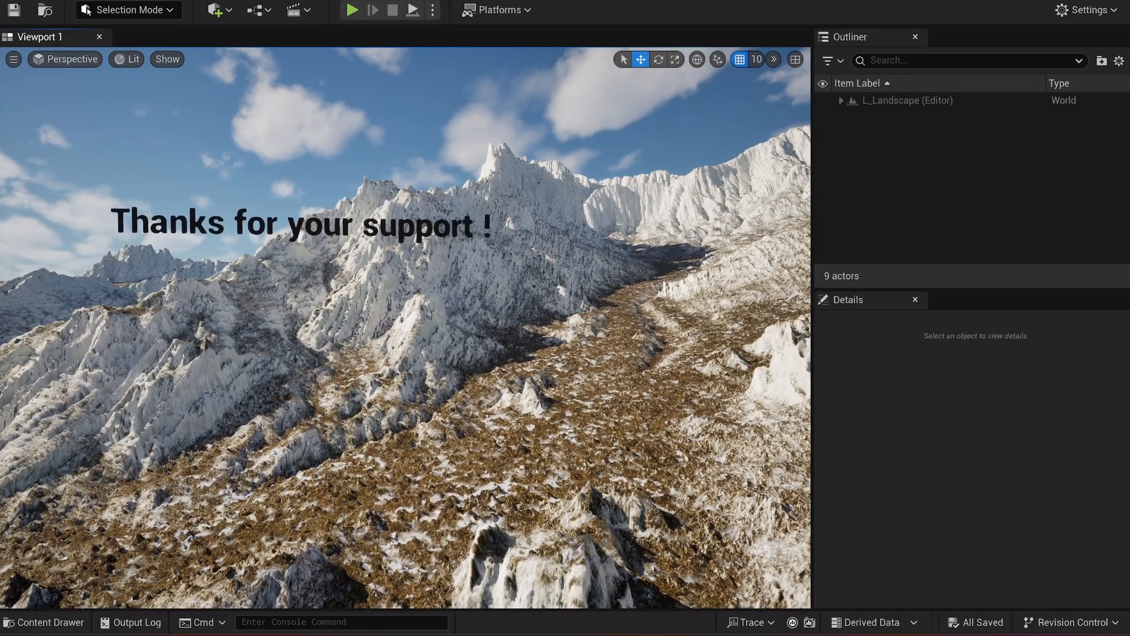
# Open the Functions folder in the project's Materials content and look over the M_Landscape_Master material graph.
pyautogui.hotkey('ctrl', 'space')
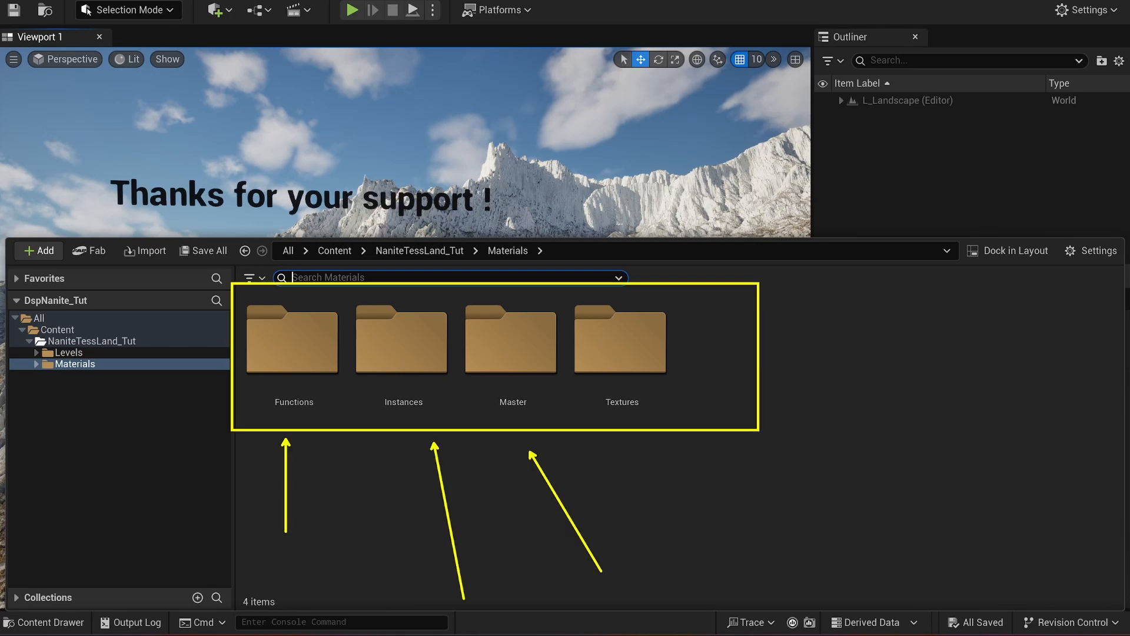
pyautogui.doubleClick(313, 369)
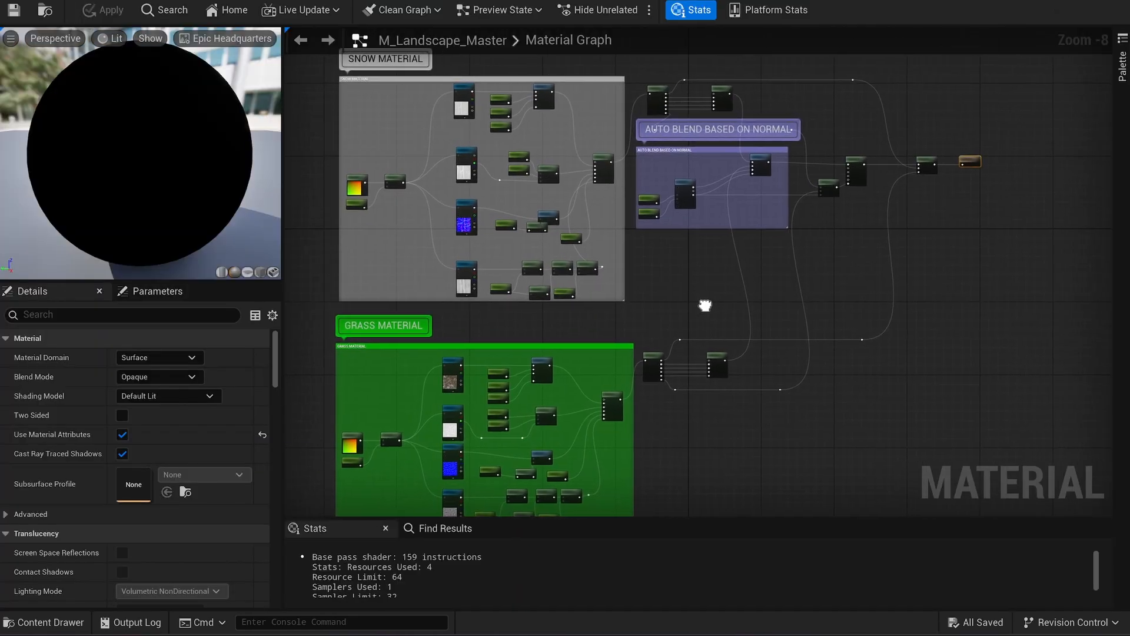
pyautogui.moveTo(706, 305); pyautogui.dragTo(439, 308, button='right')
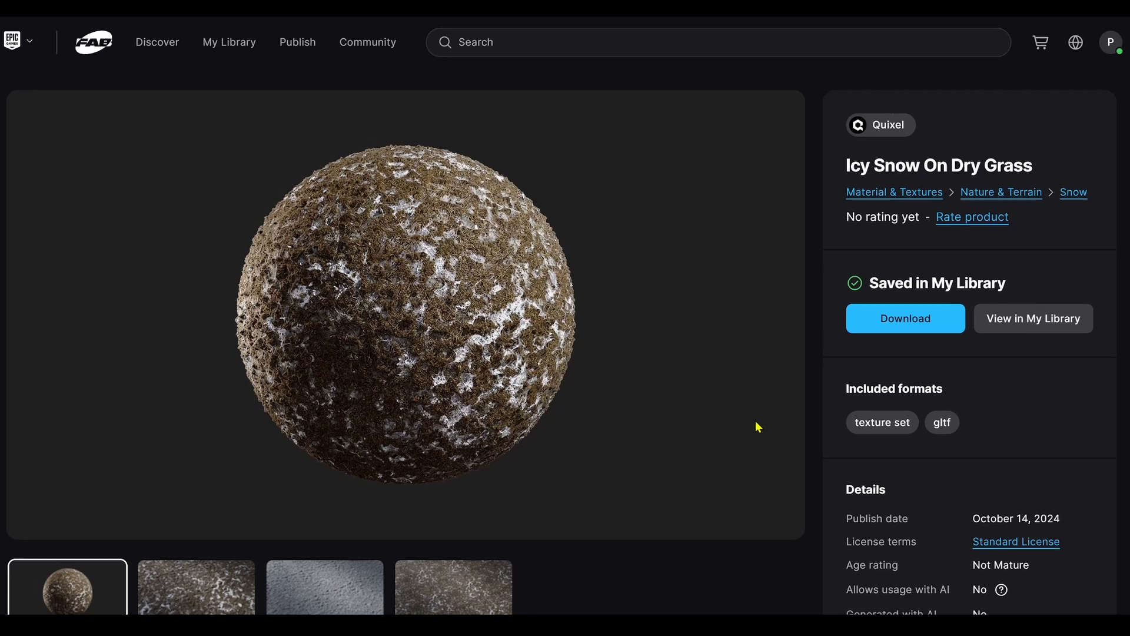
# Switch to Fab, review the Icy Snow On Dry Grass material page and start the download of the Ice Wall material.
pyautogui.scroll(-7, 757, 426)
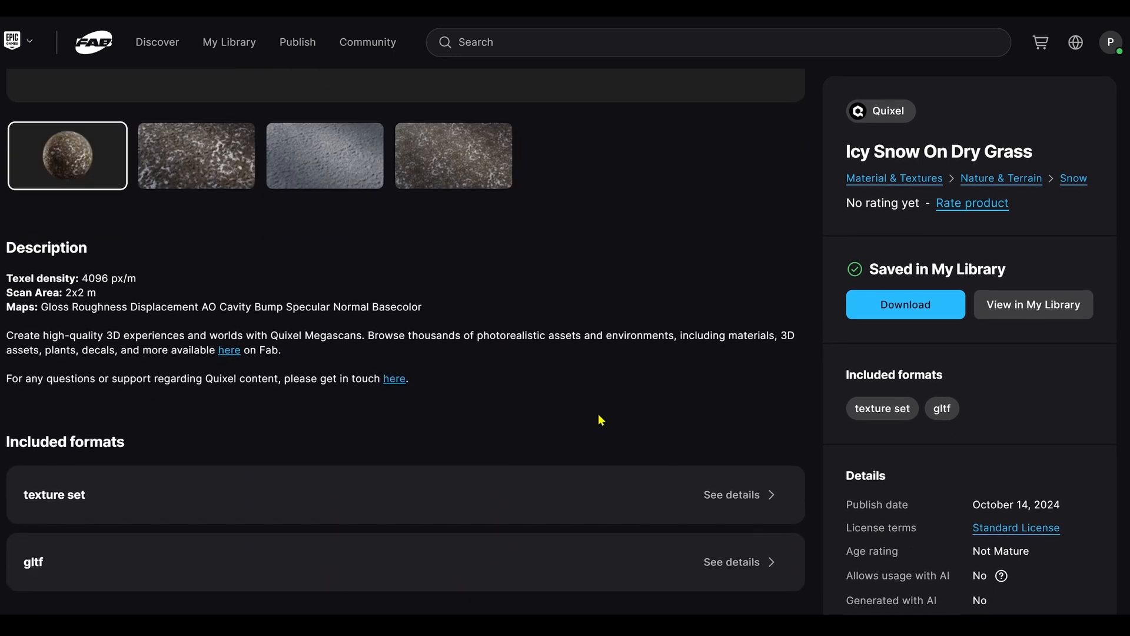
pyautogui.scroll(7, 597, 415)
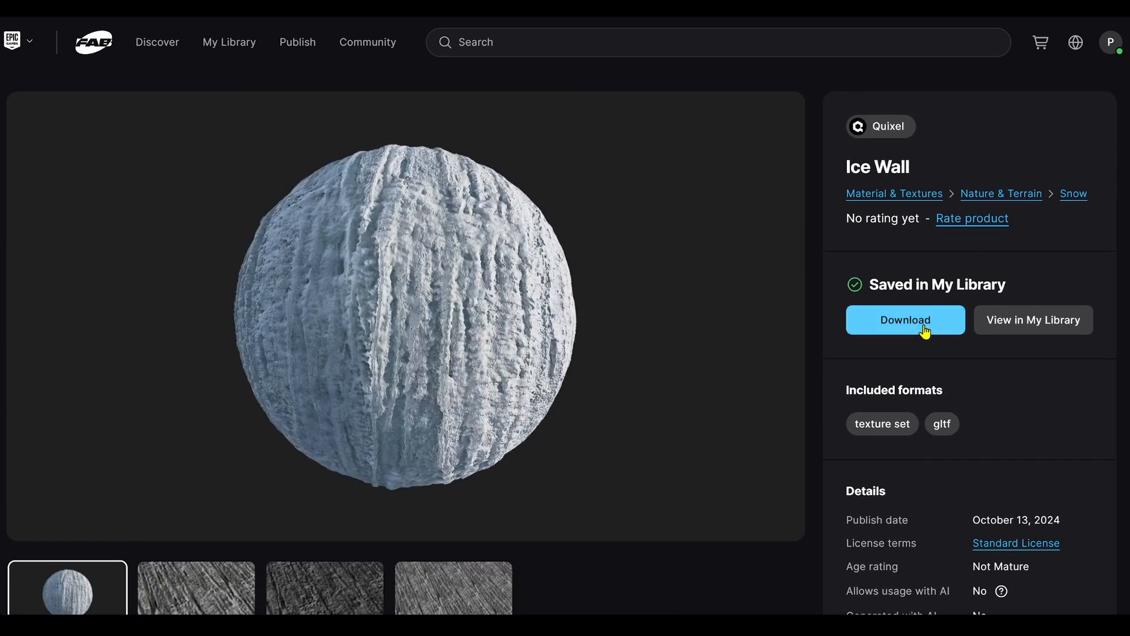
pyautogui.click(924, 329)
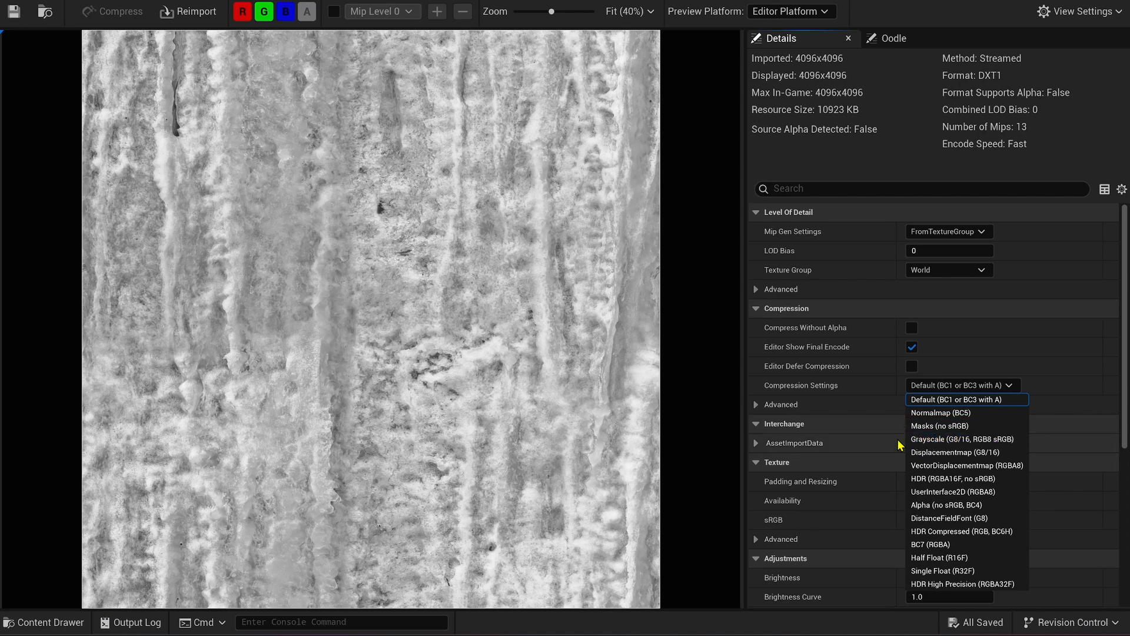
# Set the compression settings of the grayscale ice wall texture to Masks (no sRGB).
pyautogui.click(997, 427)
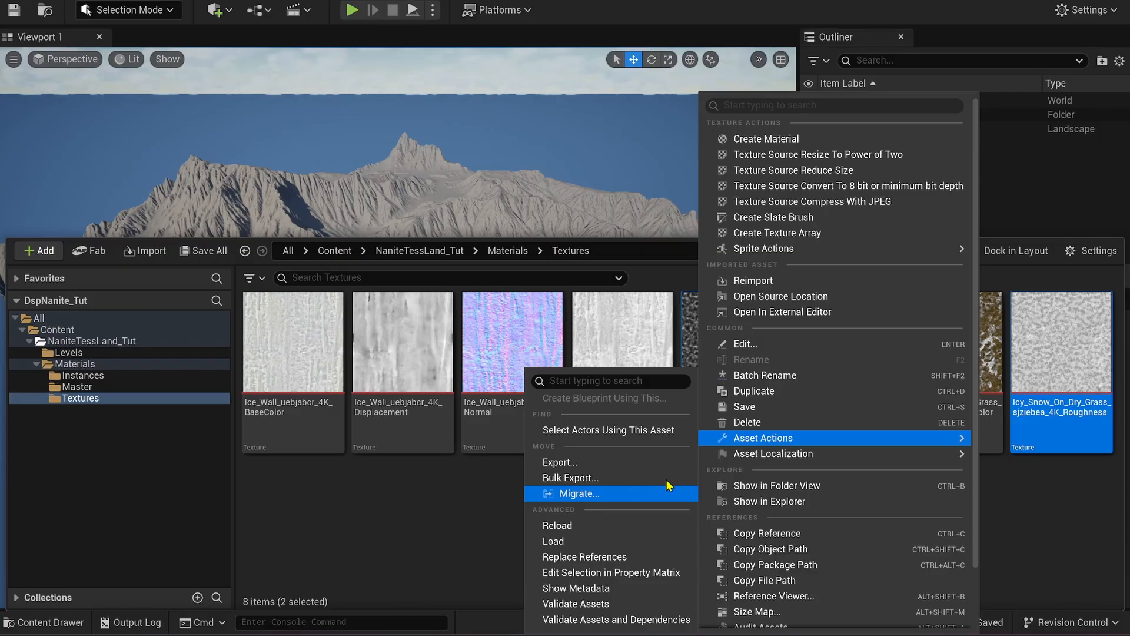
# Open the two selected textures, including the Icy Snow On Dry Grass roughness map, in the Property Matrix for joint editing.
pyautogui.click(576, 572)
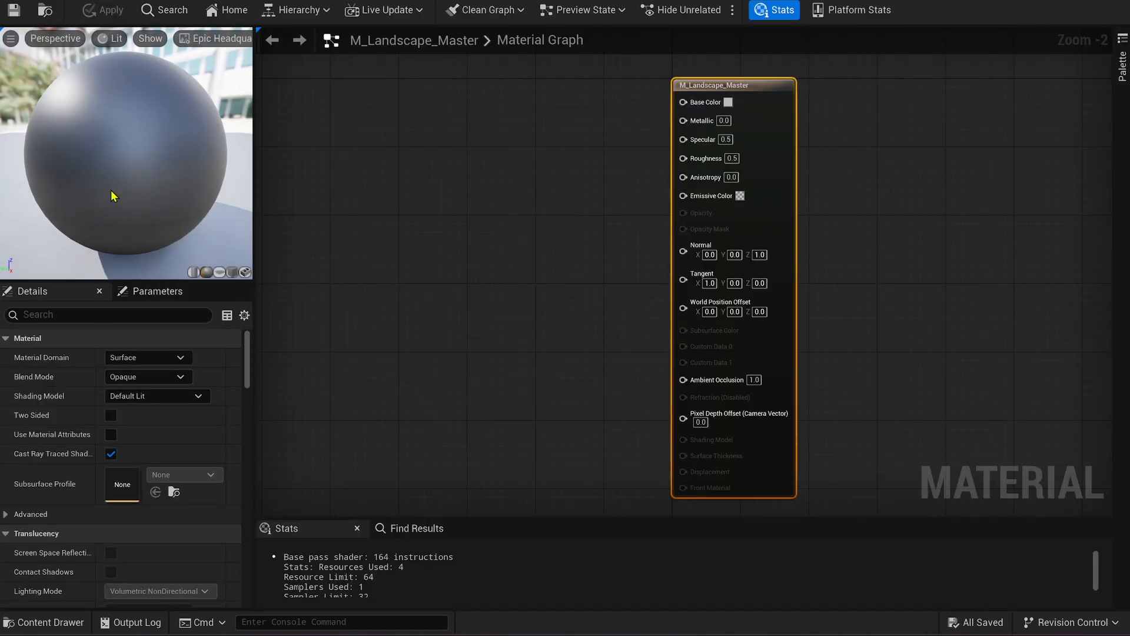
# Enable Nanite tessellation and turn on Use Material Attributes for the M_Landscape_Master material.
pyautogui.moveTo(246, 160); pyautogui.dragTo(283, 160)
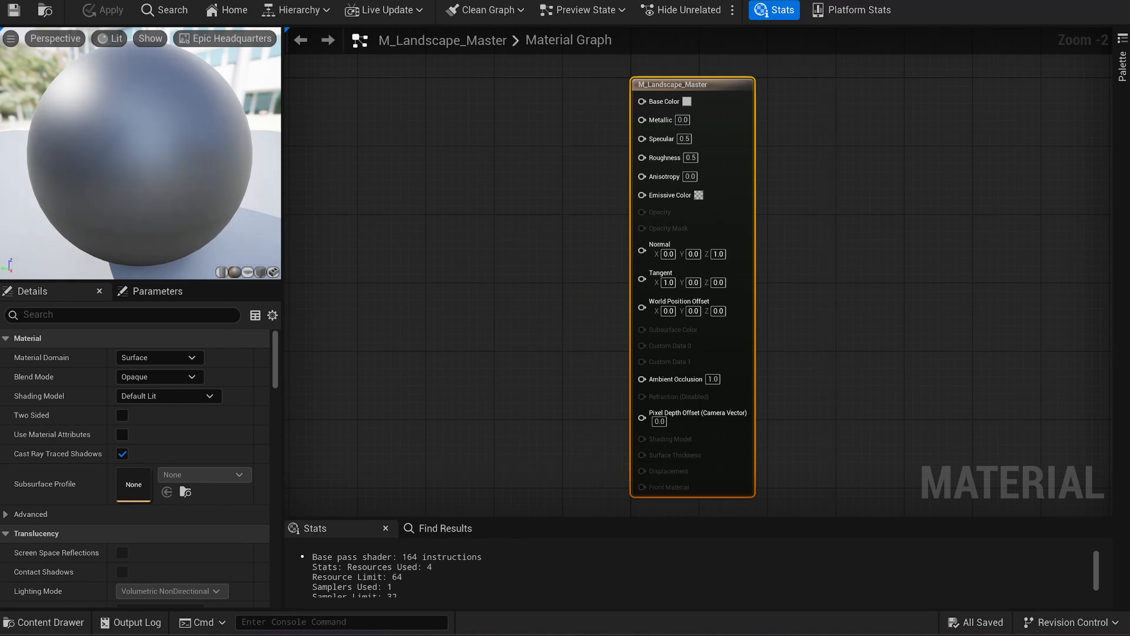
pyautogui.moveTo(277, 353); pyautogui.dragTo(280, 397)
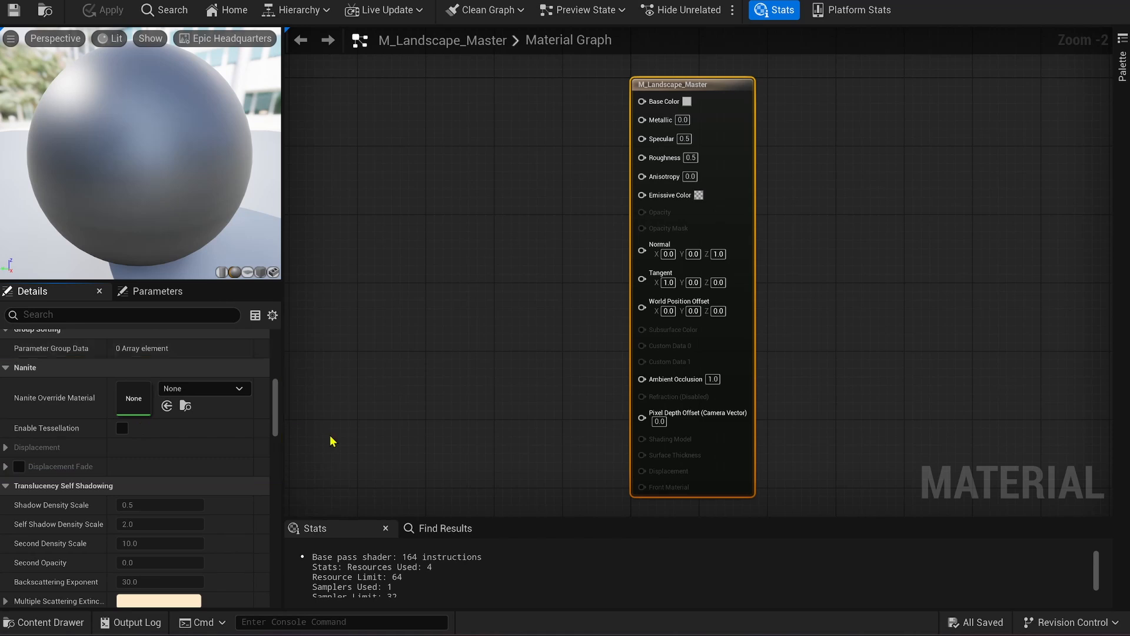
pyautogui.click(122, 428)
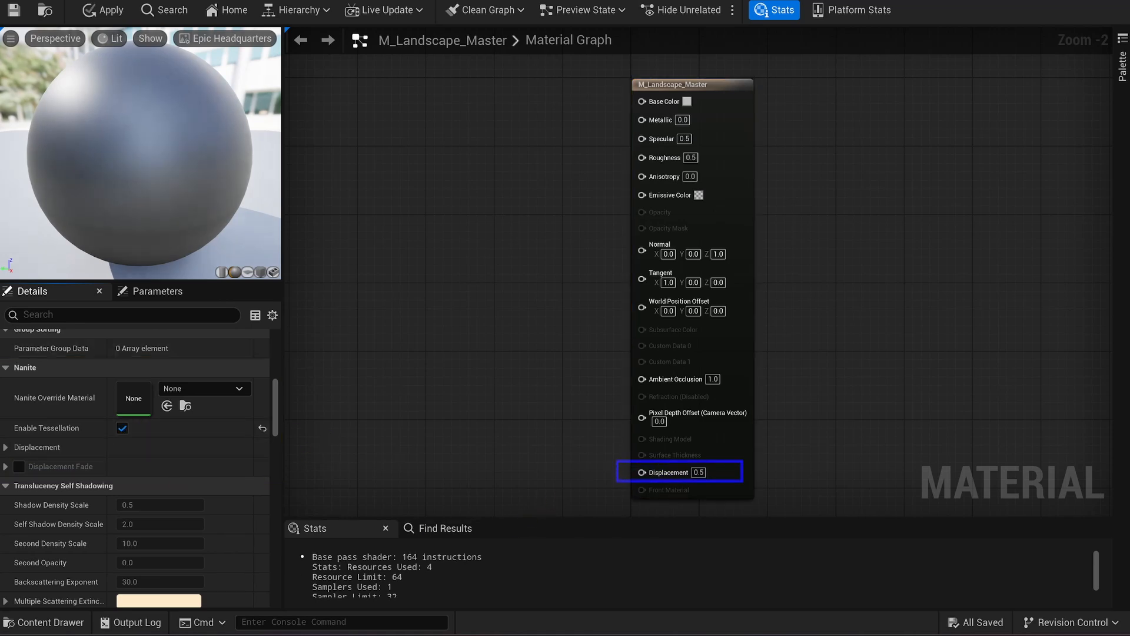
pyautogui.click(6, 446)
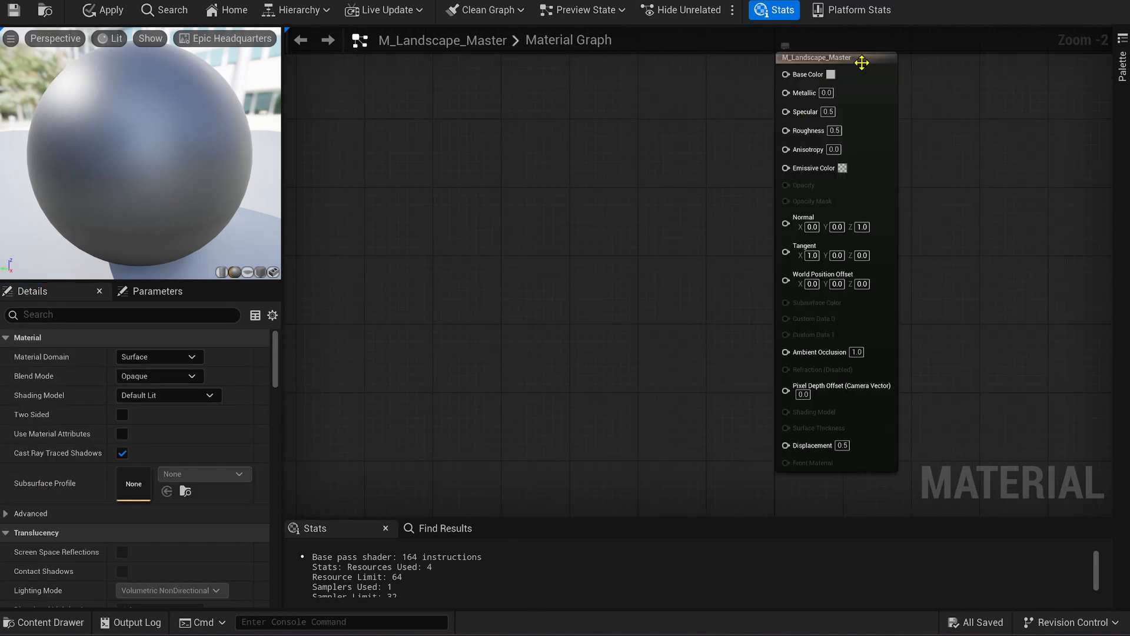
pyautogui.click(857, 60)
pyautogui.click(122, 433)
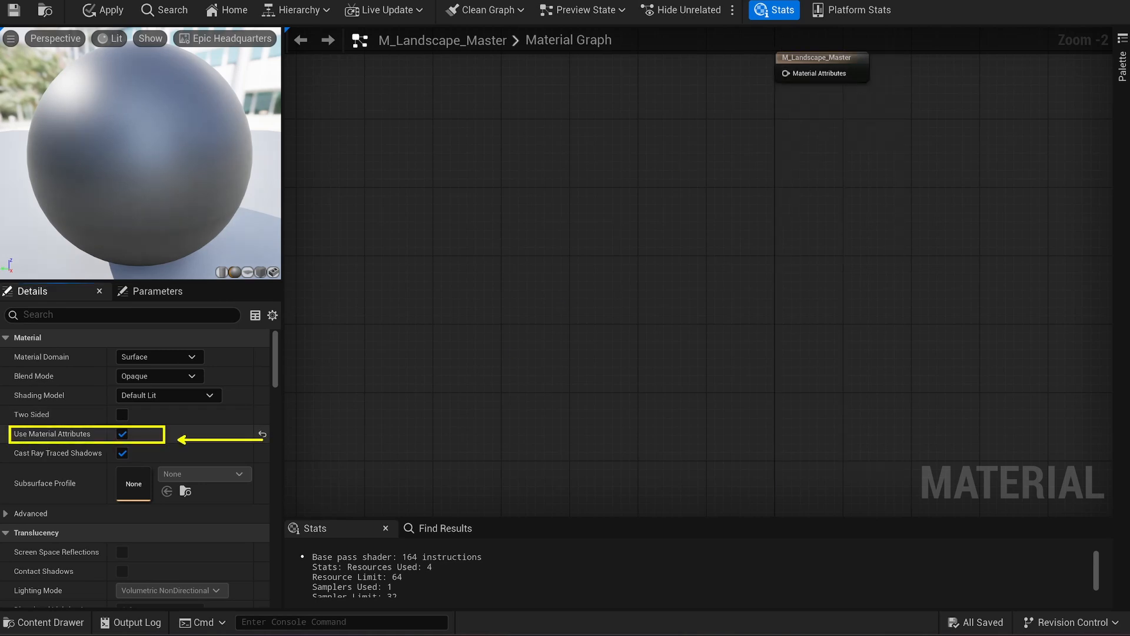
# Add a LandscapeLayerBlend node ahead of the M_Landscape_Master output and give it two layers.
pyautogui.moveTo(814, 115); pyautogui.dragTo(709, 270, button='right')
pyautogui.scroll(1, 607, 222)
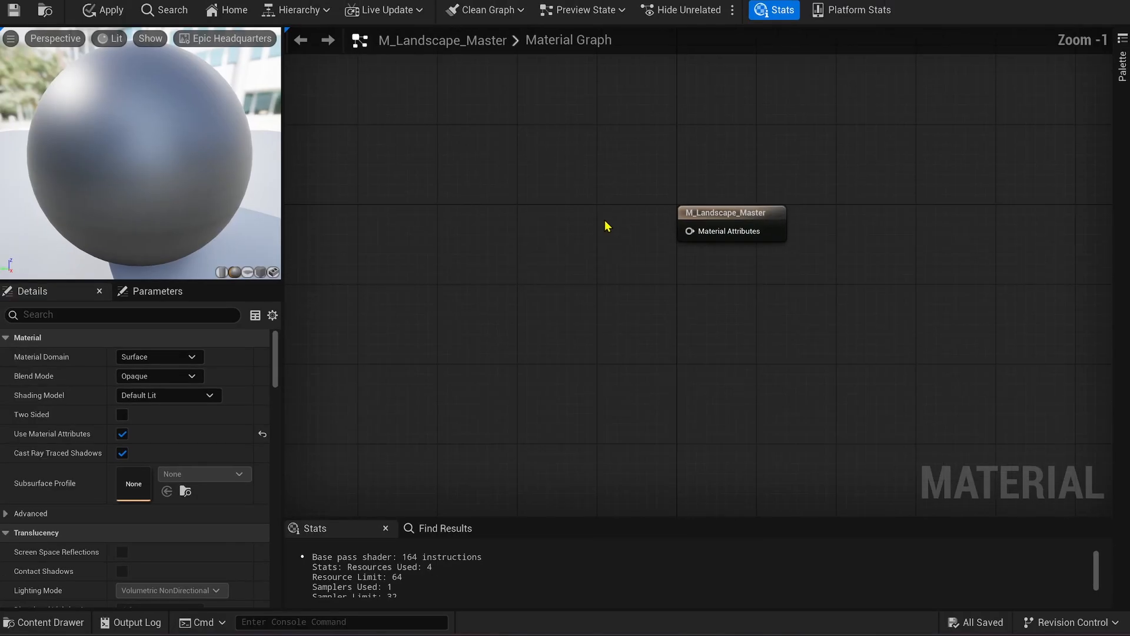
pyautogui.scroll(1, 606, 222)
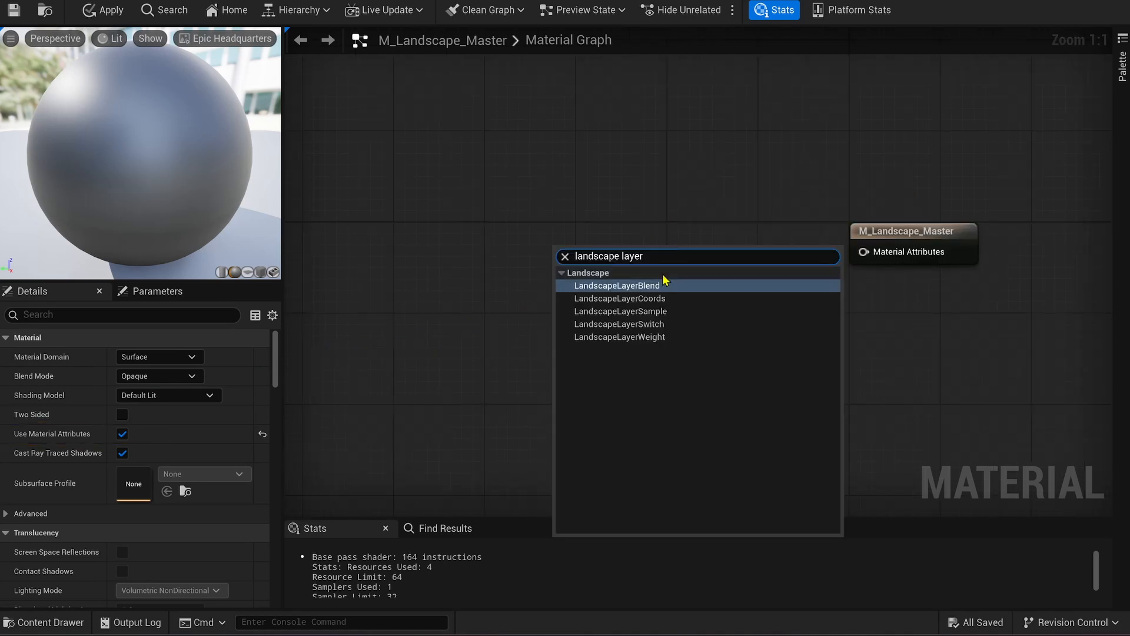
pyautogui.click(659, 284)
pyautogui.moveTo(619, 255); pyautogui.dragTo(662, 248)
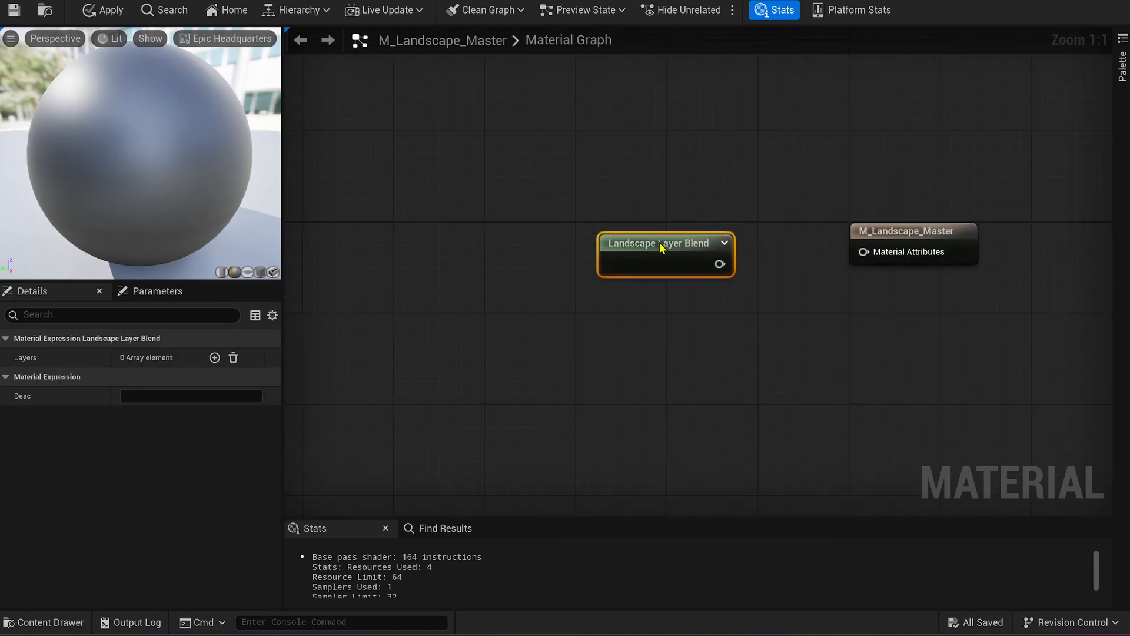
pyautogui.click(215, 357)
pyautogui.click(214, 357)
# Name the two layers of the Landscape Layer Blend node Snow and Grass.
pyautogui.click(18, 398)
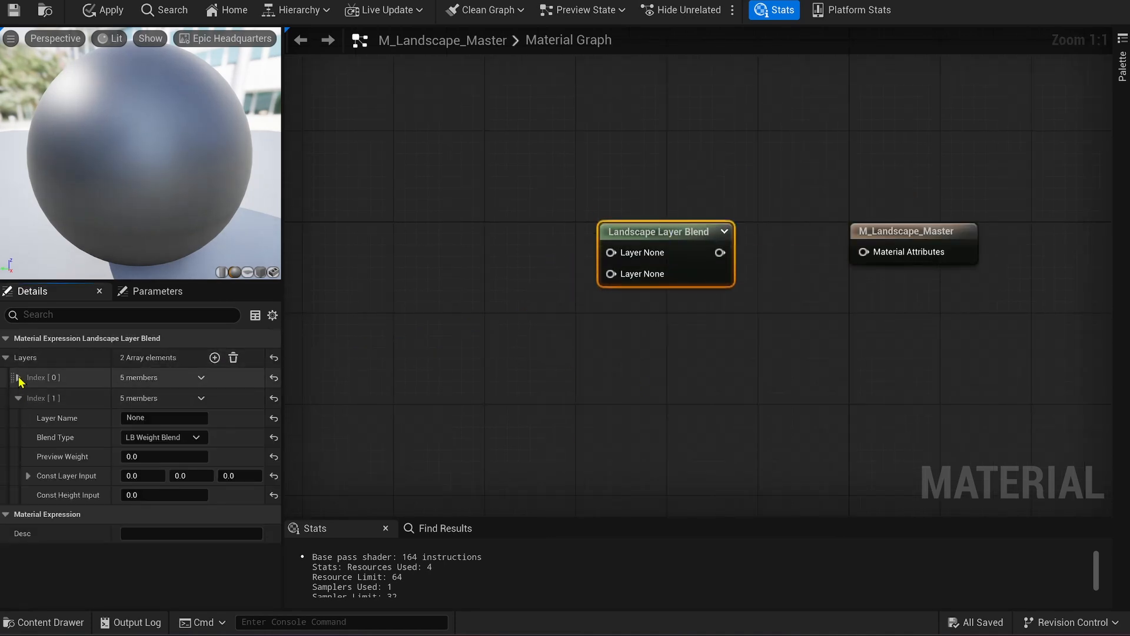
pyautogui.click(18, 377)
pyautogui.click(156, 398)
pyautogui.write('Snow')
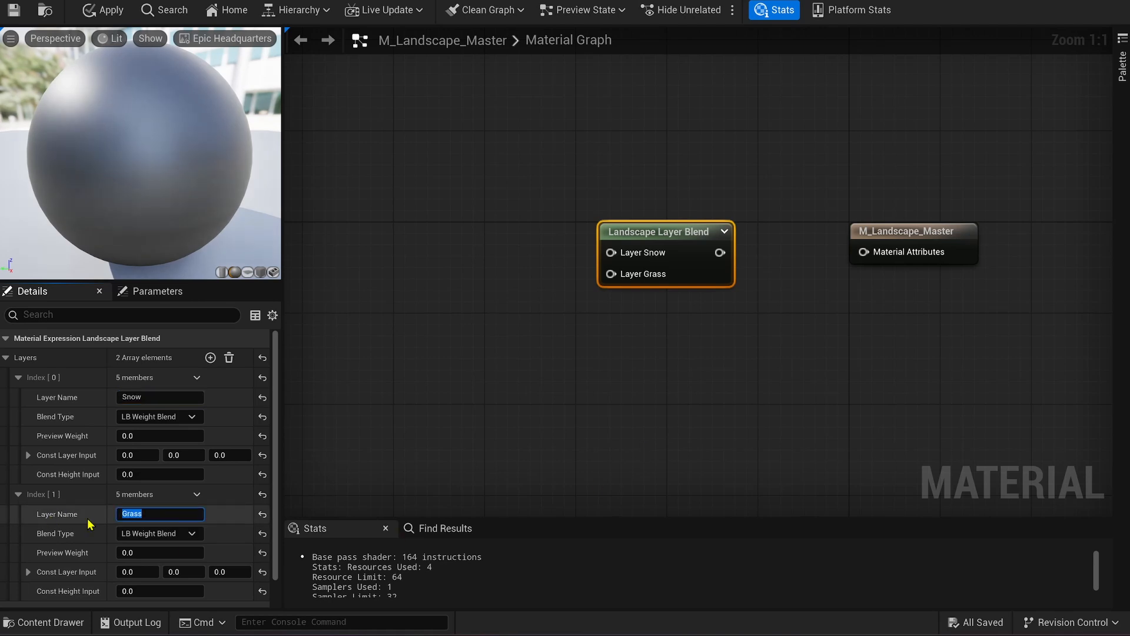
pyautogui.scroll(-1, 134, 481)
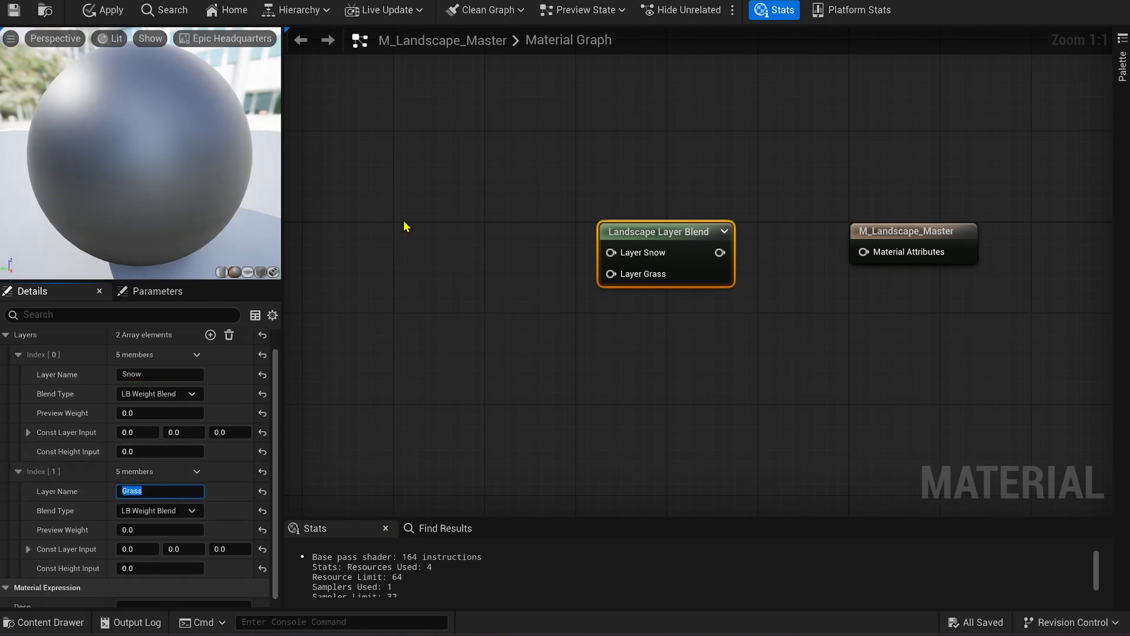
# Bring the four Ice Wall textures into the graph as texture samples and spread them out in a column.
pyautogui.moveTo(294, 365); pyautogui.dragTo(399, 134)
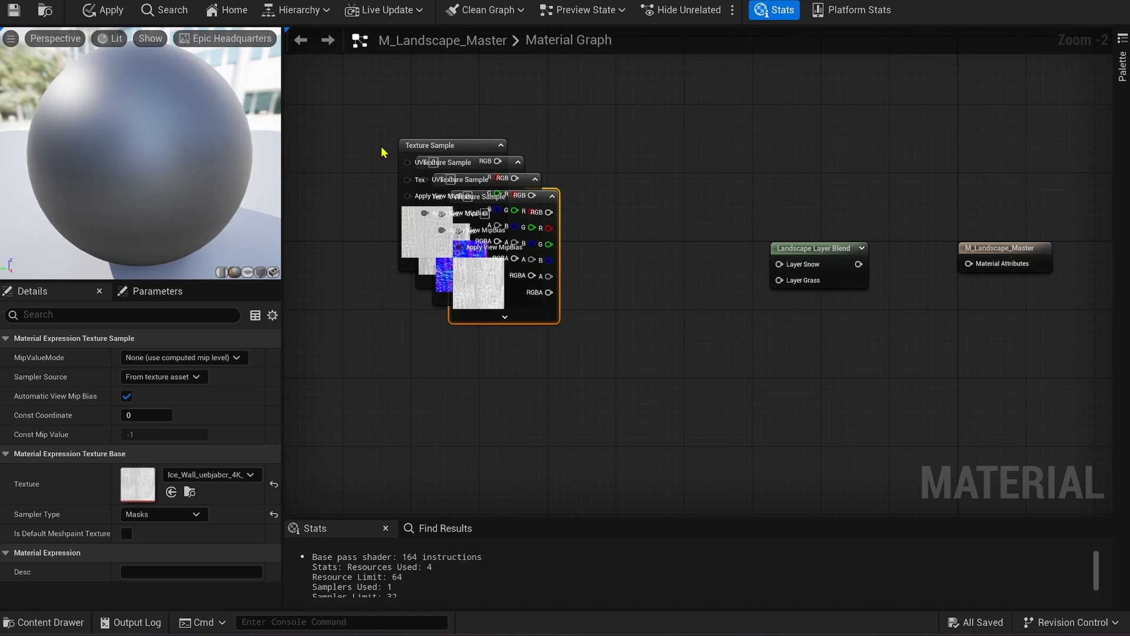
pyautogui.click(382, 150)
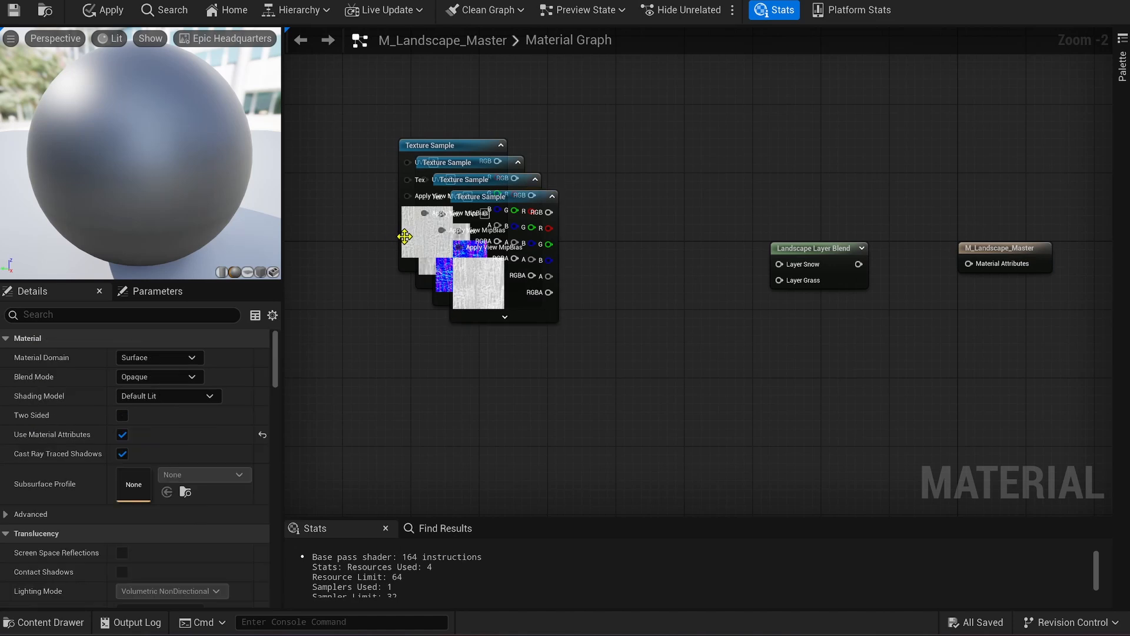
pyautogui.moveTo(404, 233); pyautogui.dragTo(400, 124)
pyautogui.moveTo(423, 246); pyautogui.dragTo(392, 254)
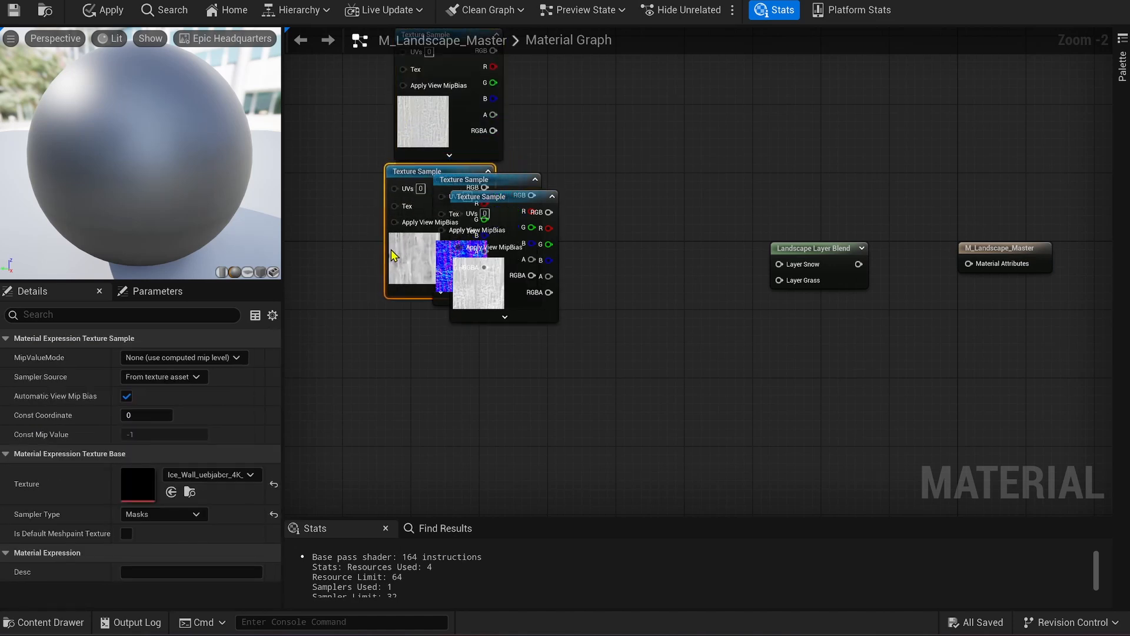
pyautogui.moveTo(423, 171); pyautogui.dragTo(417, 340)
pyautogui.scroll(-3, 562, 219)
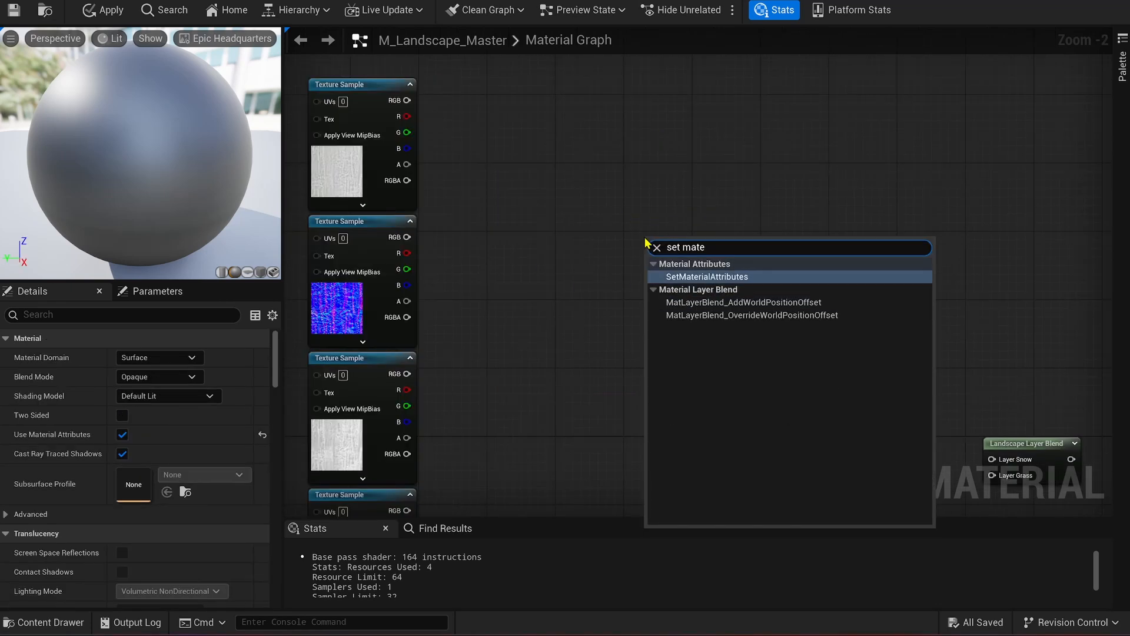
# Add a SetMaterialAttributes node with Base Color, Roughness and Normal inputs.
pyautogui.press('Return')
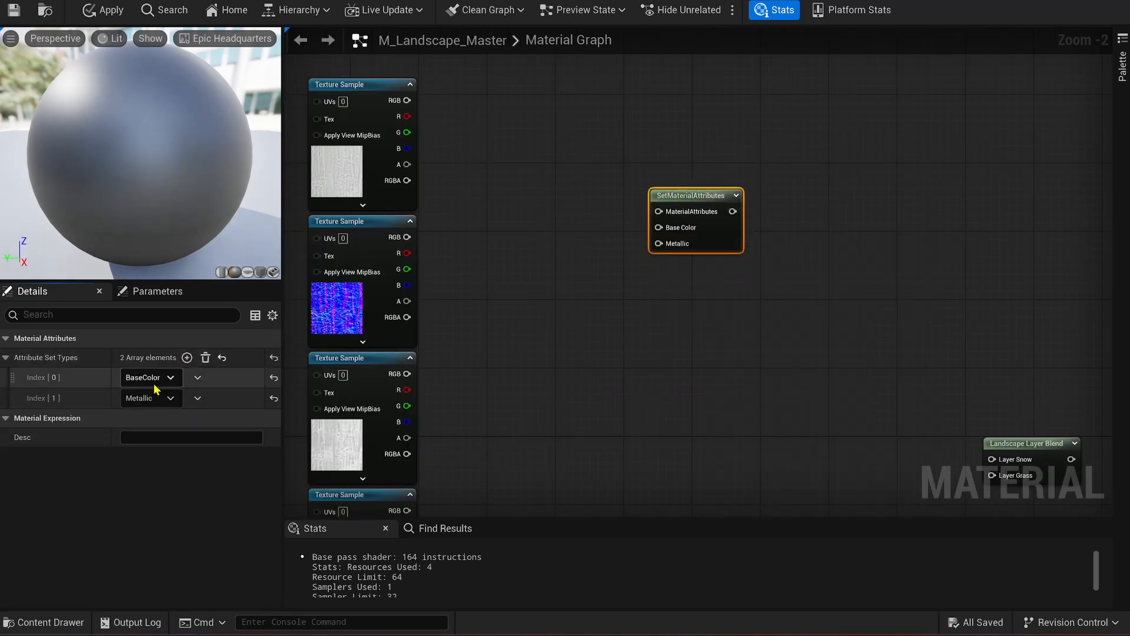
pyautogui.click(154, 382)
pyautogui.click(165, 127)
pyautogui.click(188, 358)
pyautogui.click(158, 420)
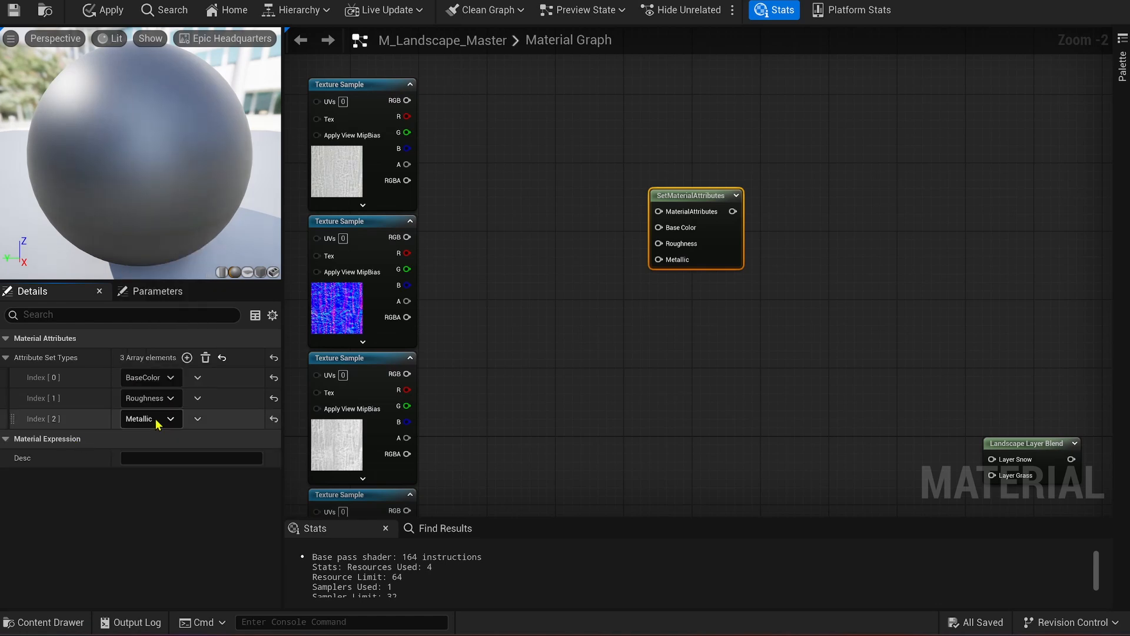
pyautogui.click(156, 419)
pyautogui.click(165, 218)
# Extend the SetMaterialAttributes node with Specular and Displacement inputs.
pyautogui.click(188, 358)
pyautogui.click(150, 440)
pyautogui.click(148, 298)
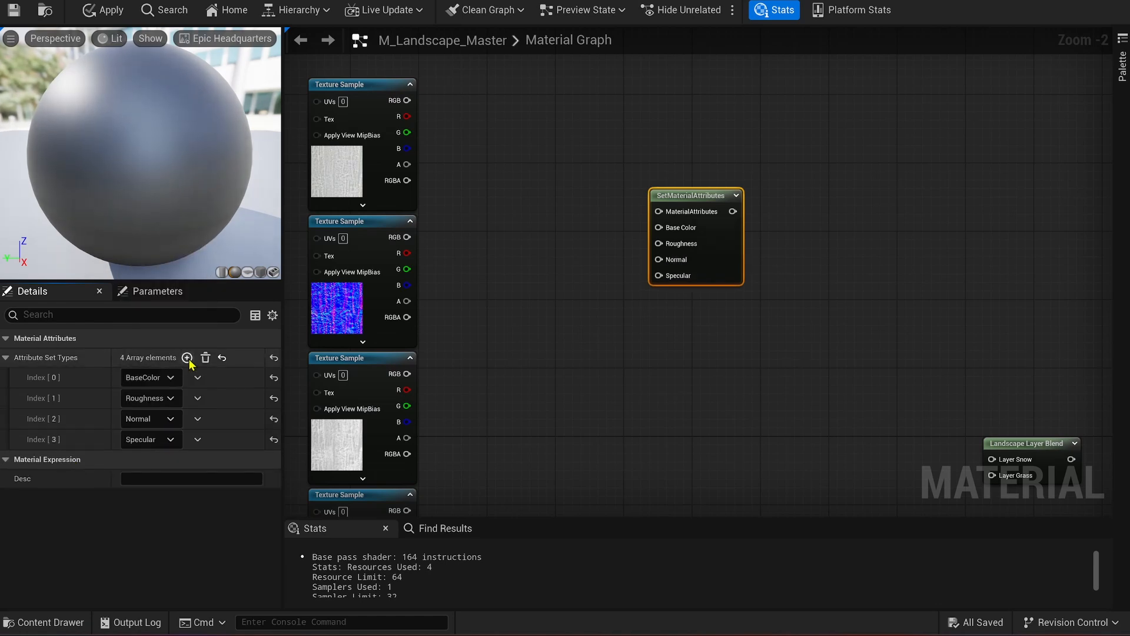
pyautogui.click(187, 358)
pyautogui.click(153, 459)
pyautogui.click(151, 323)
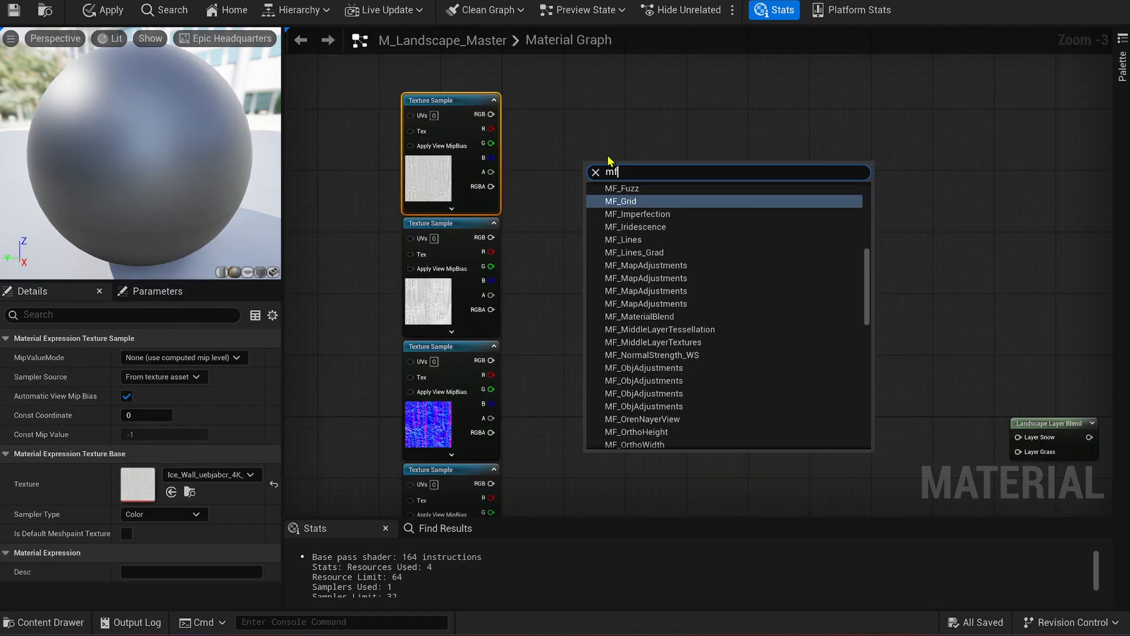
# Place an MF_MapAdjustments function node beside the texture samples and open it to examine its internal graph.
pyautogui.write('adj')
pyautogui.click(652, 229)
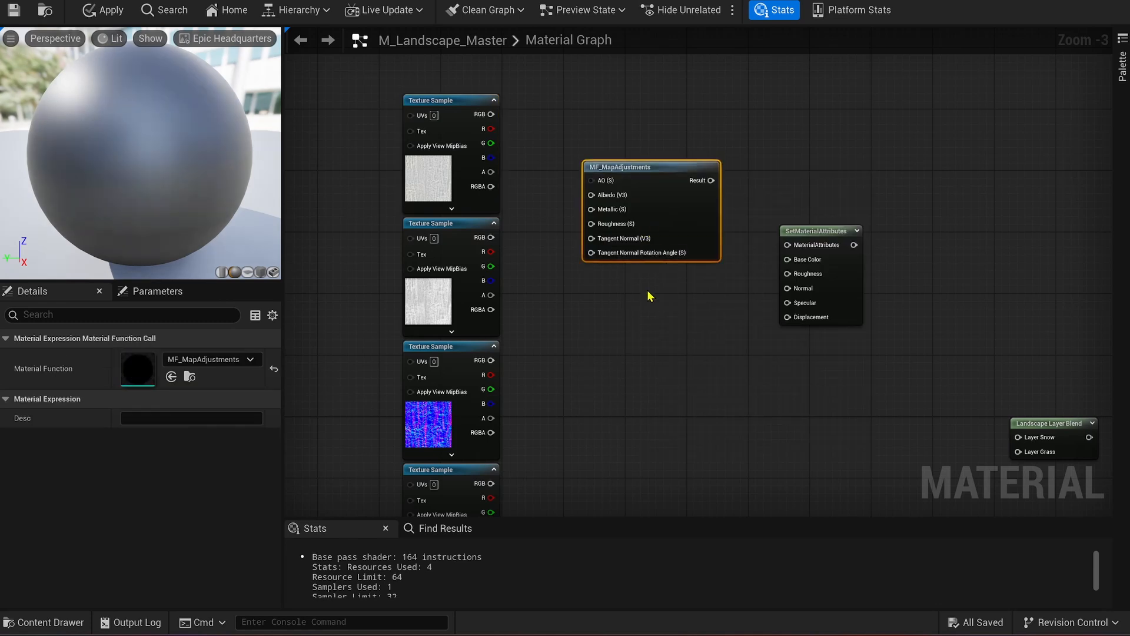
pyautogui.doubleClick(642, 166)
pyautogui.scroll(-10, 648, 172)
pyautogui.moveTo(463, 133); pyautogui.dragTo(951, 309, button='right')
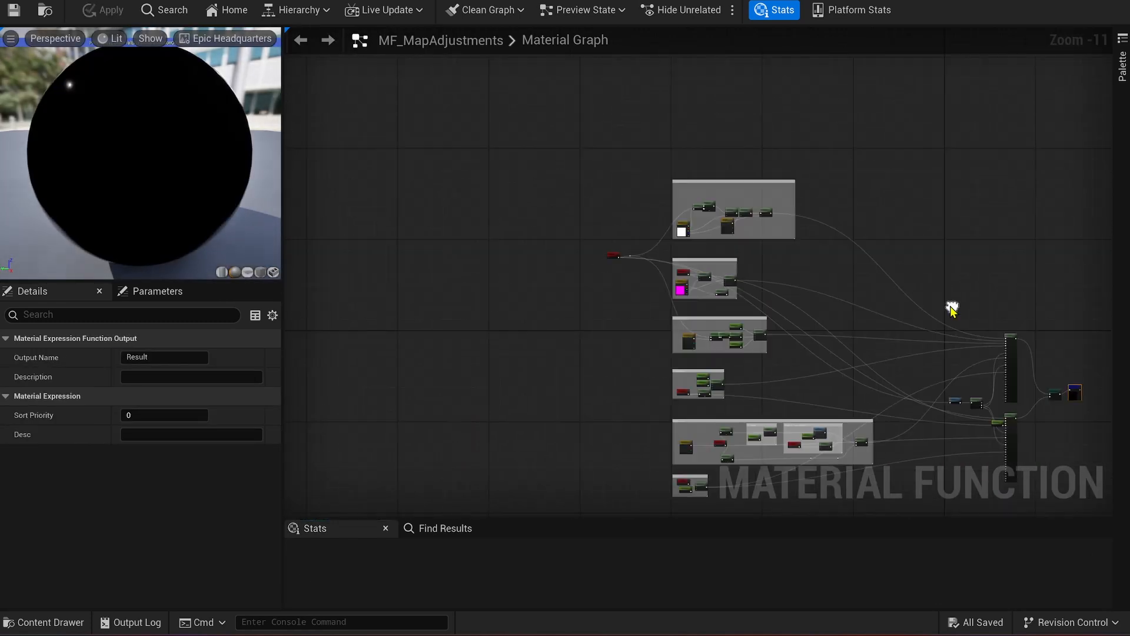
pyautogui.scroll(8, 762, 222)
pyautogui.moveTo(769, 207); pyautogui.dragTo(886, 222, button='right')
pyautogui.moveTo(950, 125); pyautogui.dragTo(460, 310)
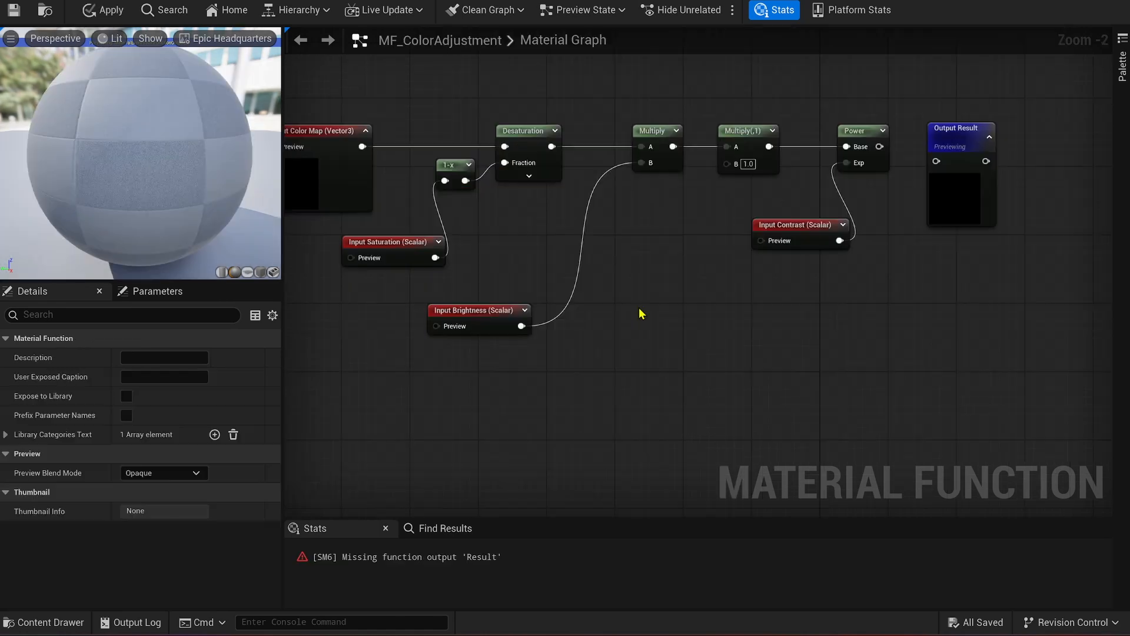
# Paste another function input into MF_ColorAdjustment and name it Tint.
pyautogui.hotkey('ctrl', 'v')
pyautogui.click(165, 356)
pyautogui.write('Tint')
pyautogui.press('Return')
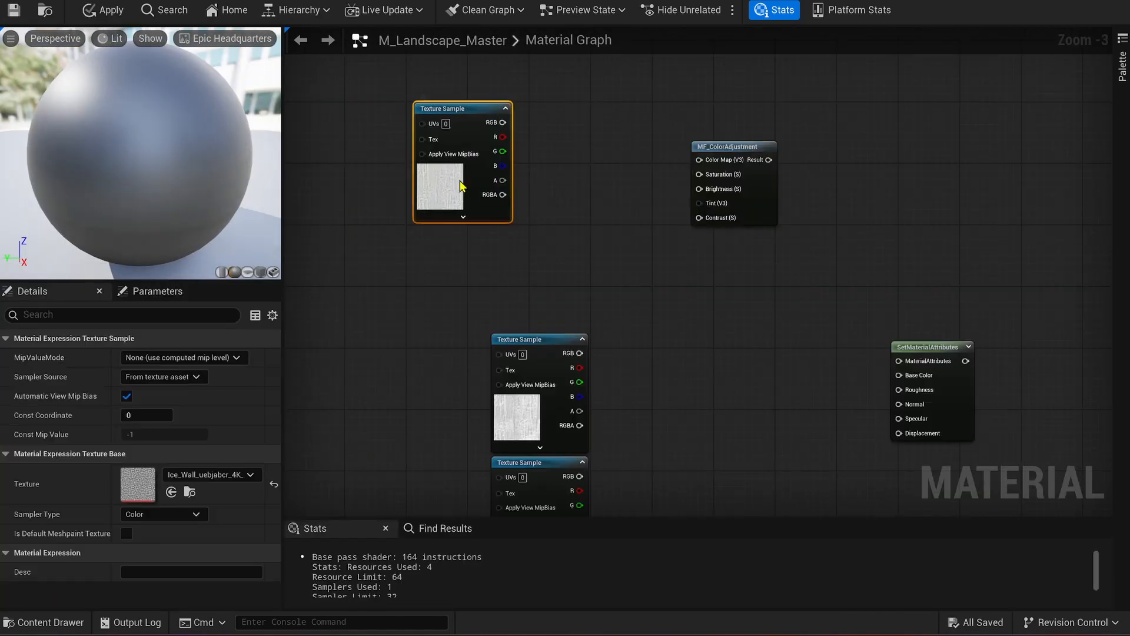
# Move the base color texture sample closer to MF_ColorAdjustment and connect its RGB output to the Color Map input.
pyautogui.moveTo(452, 181); pyautogui.dragTo(520, 205)
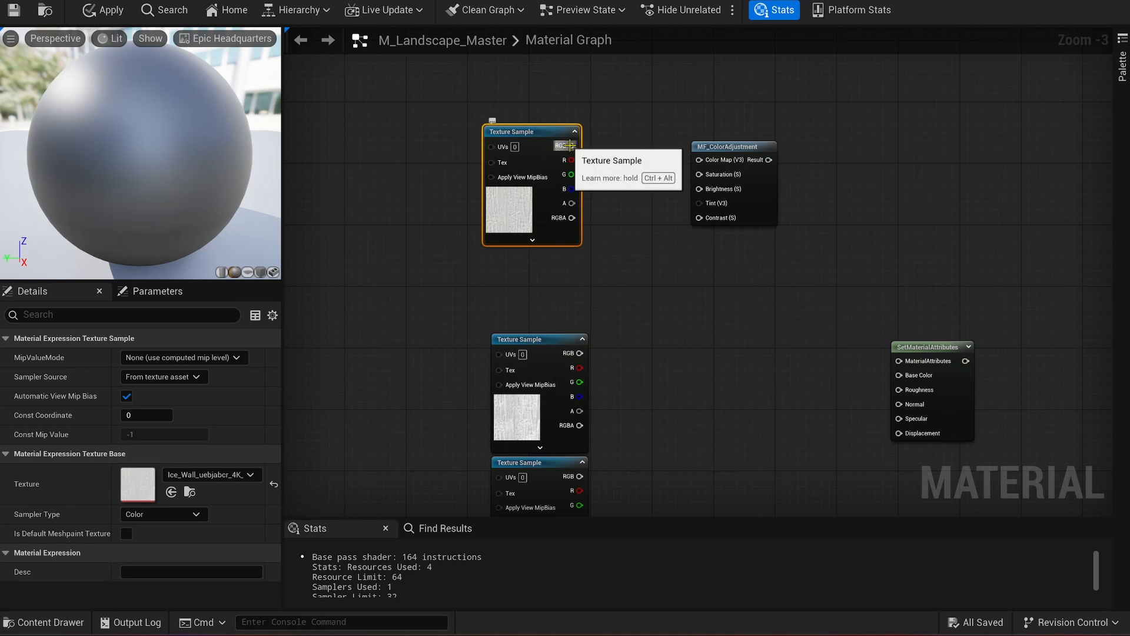
pyautogui.moveTo(569, 146); pyautogui.dragTo(699, 160)
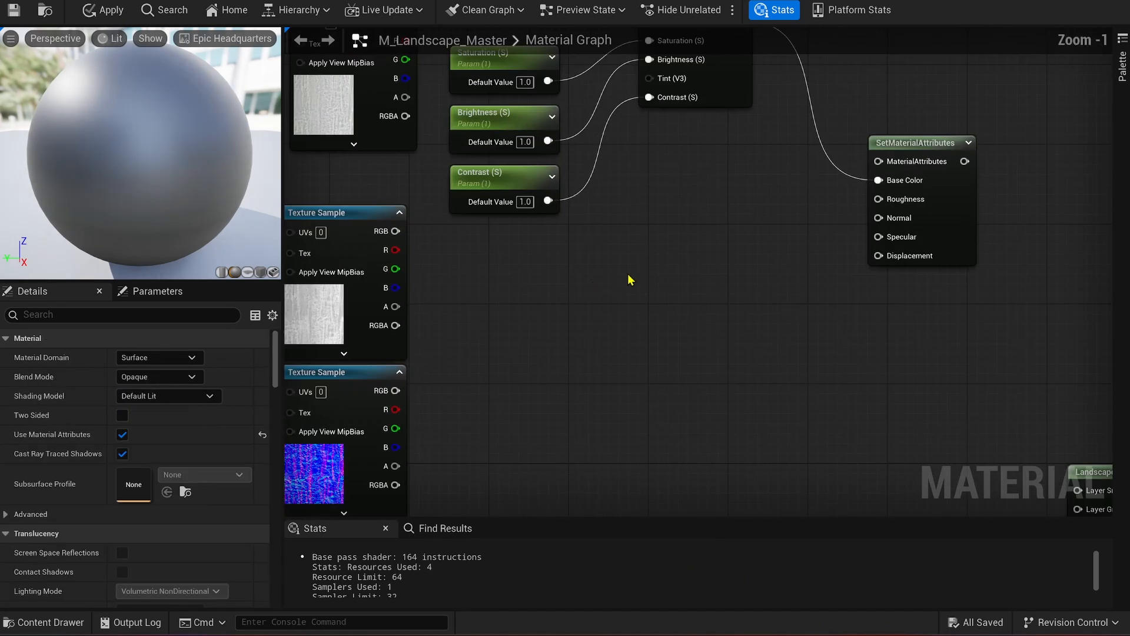
# Add a Lerp node for the roughness texture along with two scalar parameters named Rough Min and Rough Max.
pyautogui.click(654, 278)
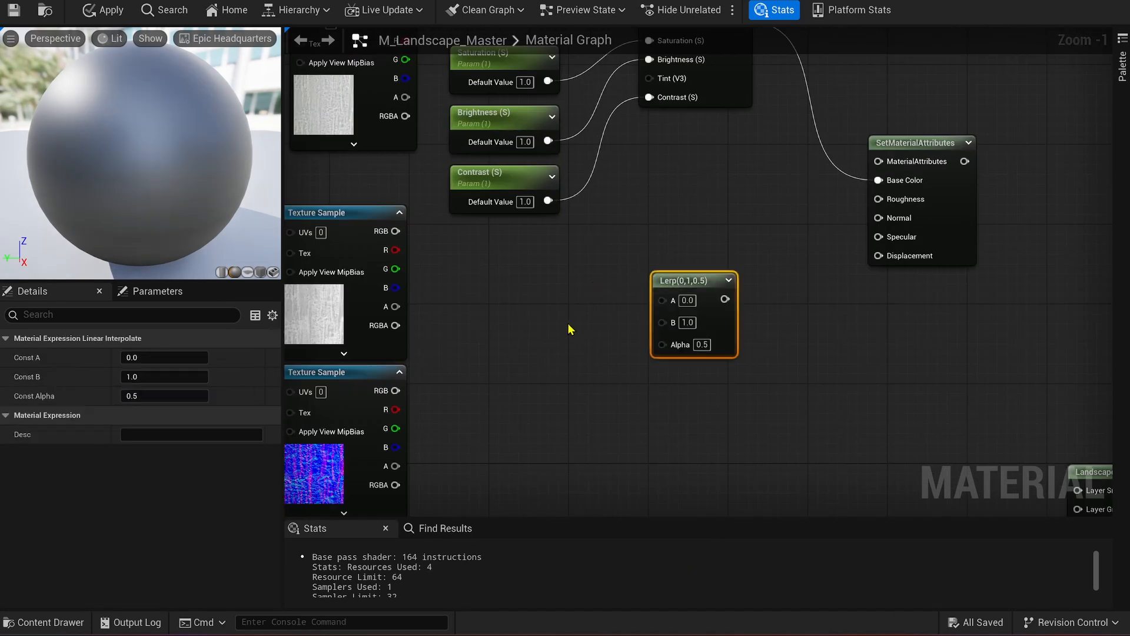
pyautogui.click(521, 309)
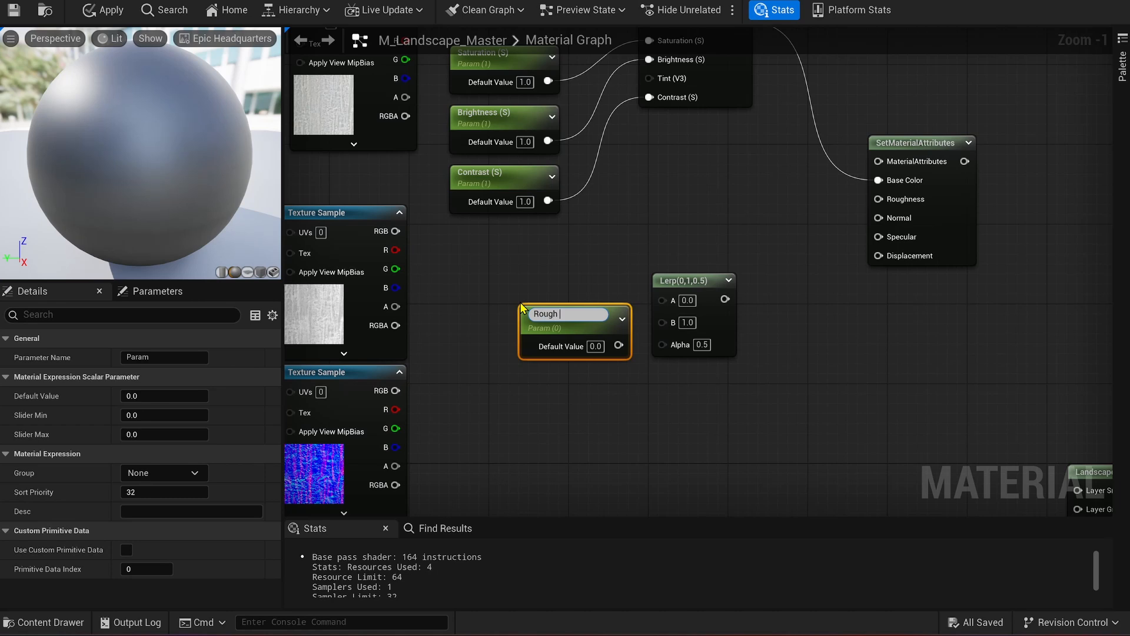
pyautogui.write('Rough Min')
pyautogui.press('Return')
pyautogui.hotkey('ctrl', 'c')
pyautogui.hotkey('ctrl', 'v')
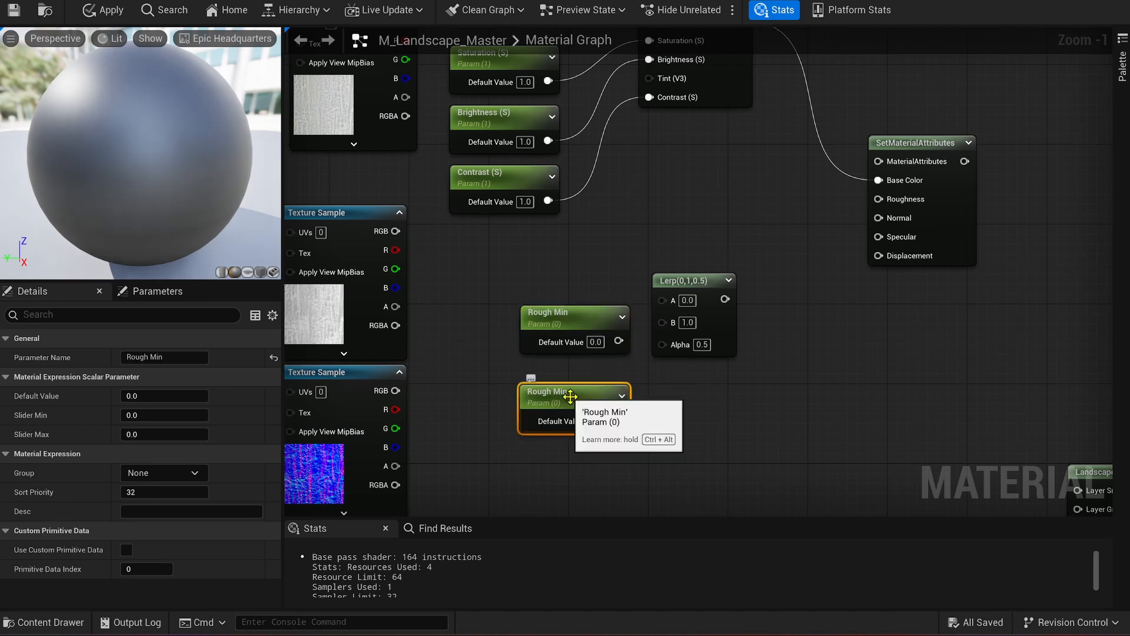
pyautogui.doubleClick(545, 388)
pyautogui.write('Rough Max')
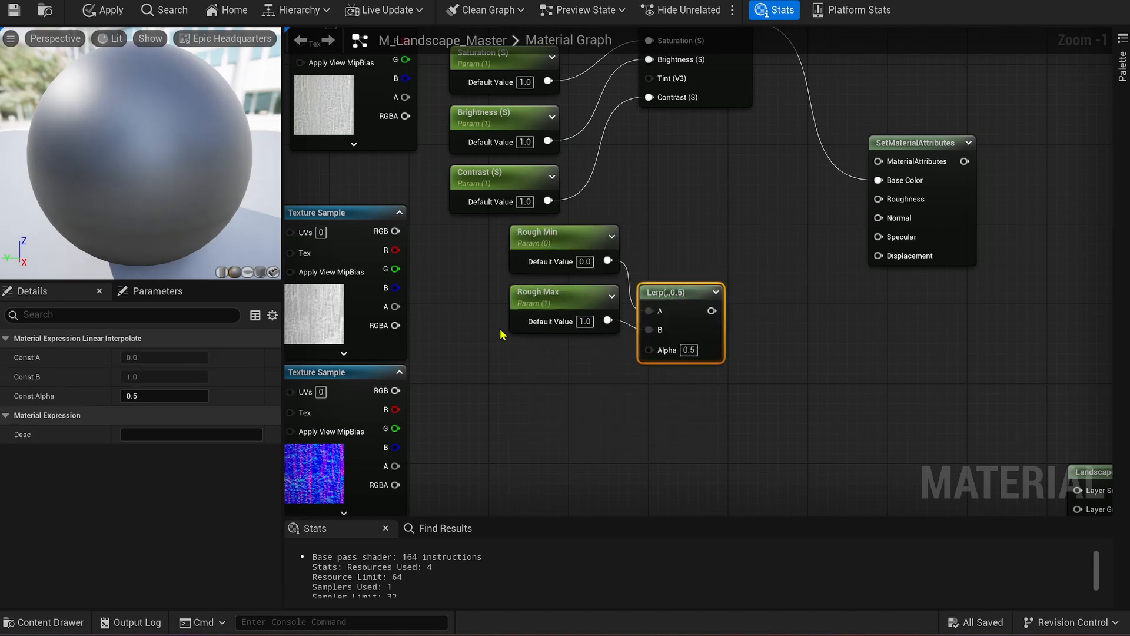
# Route the roughness texture's green channel through a reroute point into the Lerp's Alpha and connect the Lerp to the Roughness attribute.
pyautogui.click(500, 334)
pyautogui.click(391, 275)
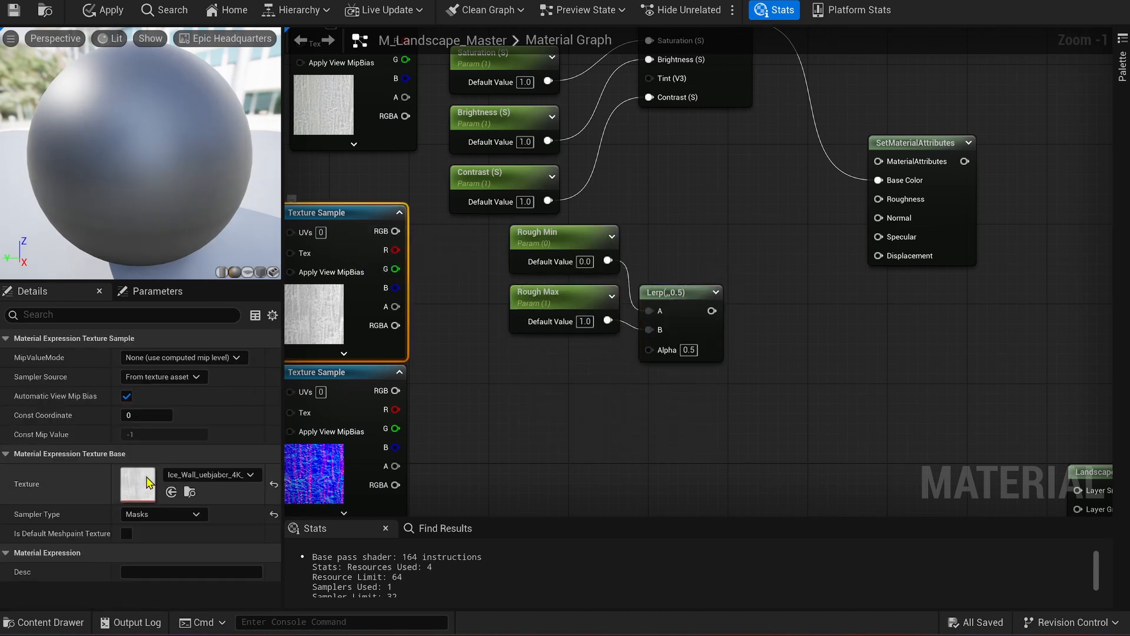
pyautogui.doubleClick(600, 344)
pyautogui.moveTo(395, 269); pyautogui.dragTo(471, 349)
pyautogui.click(764, 289)
pyautogui.moveTo(693, 311); pyautogui.dragTo(878, 199)
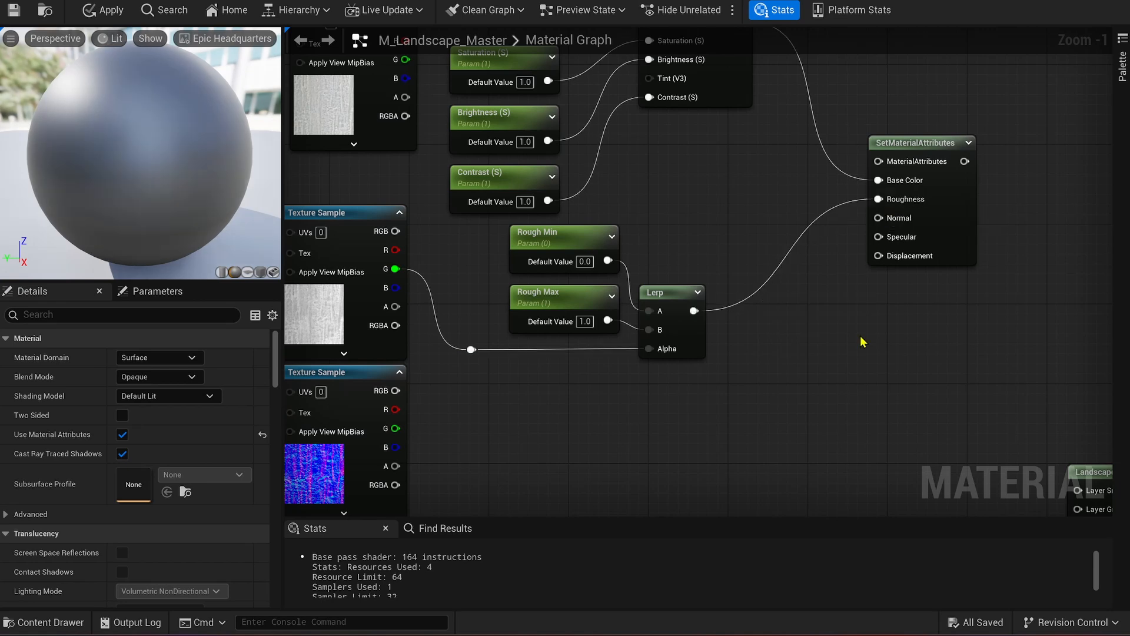
# Feed the normal map's RGB into a new FlattenNormal node and attach a OneMinus node to its Flatness input.
pyautogui.moveTo(863, 341); pyautogui.dragTo(975, 124, button='right')
pyautogui.scroll(1, 975, 124)
pyautogui.moveTo(442, 216); pyautogui.dragTo(759, 251)
pyautogui.write('flatten')
pyautogui.press('Return')
pyautogui.moveTo(730, 292); pyautogui.dragTo(643, 325)
pyautogui.write('one minus')
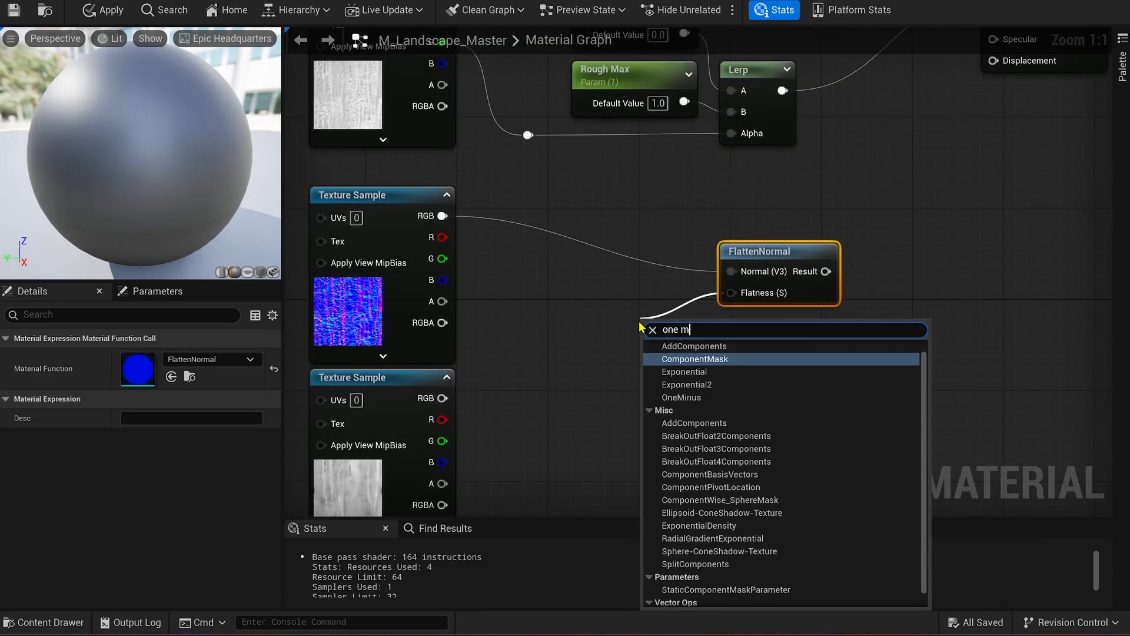
pyautogui.press('Return')
# Add a scalar parameter named Normal Intensity with default value 1, connect it to the OneMinus node and straighten the connection.
pyautogui.press('s')
pyautogui.click(516, 350)
pyautogui.write('Normal Intensity')
pyautogui.press('Return')
pyautogui.click(593, 387)
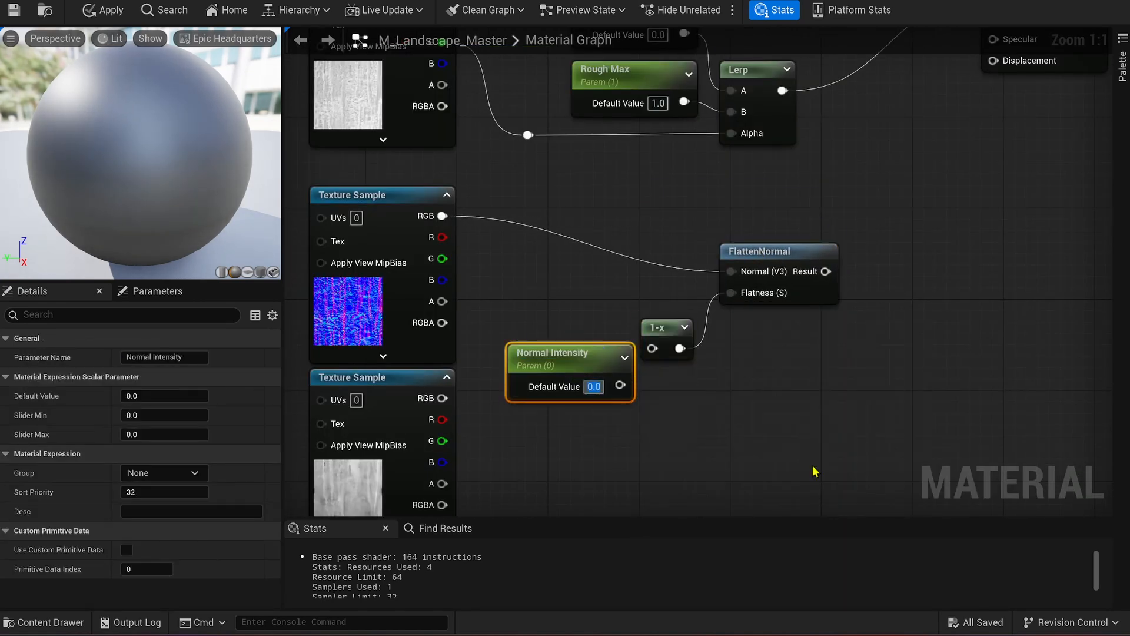
pyautogui.write('1')
pyautogui.press('Return')
pyautogui.moveTo(621, 385); pyautogui.dragTo(687, 312)
pyautogui.press('q')
pyautogui.click(923, 216)
pyautogui.scroll(-1, 922, 216)
pyautogui.moveTo(922, 216); pyautogui.dragTo(739, 362, button='right')
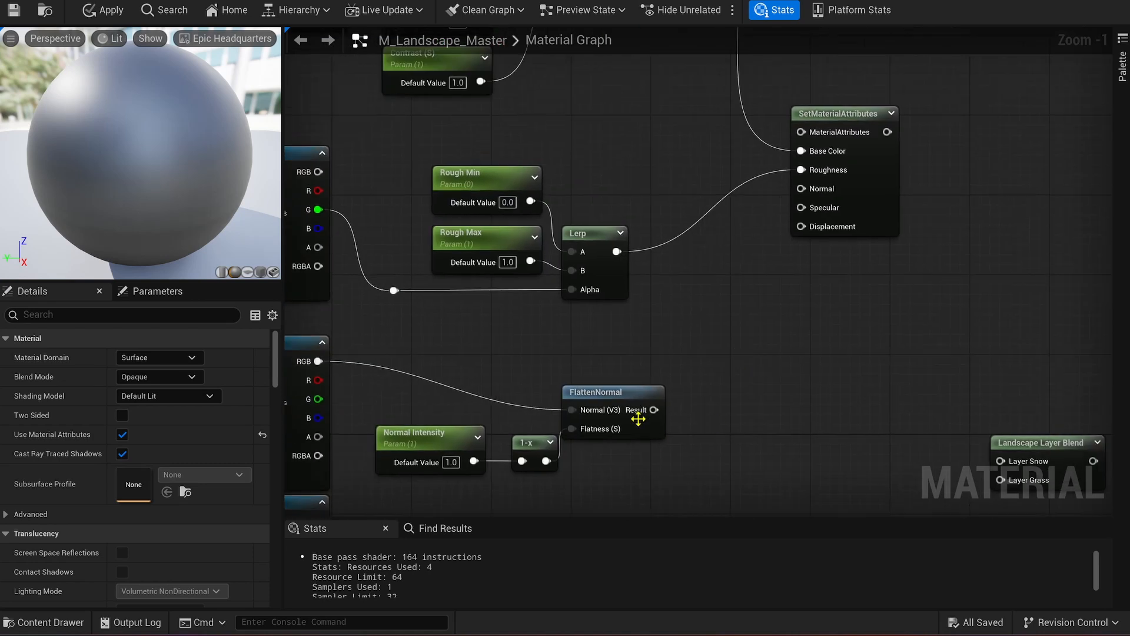
# Connect the FlattenNormal result to the Normal attribute and feed the Specular attribute from a new Specular scalar parameter with default 0.2.
pyautogui.moveTo(654, 409); pyautogui.dragTo(801, 189)
pyautogui.press('s')
pyautogui.click(775, 331)
pyautogui.write('Specular')
pyautogui.press('Return')
pyautogui.click(848, 367)
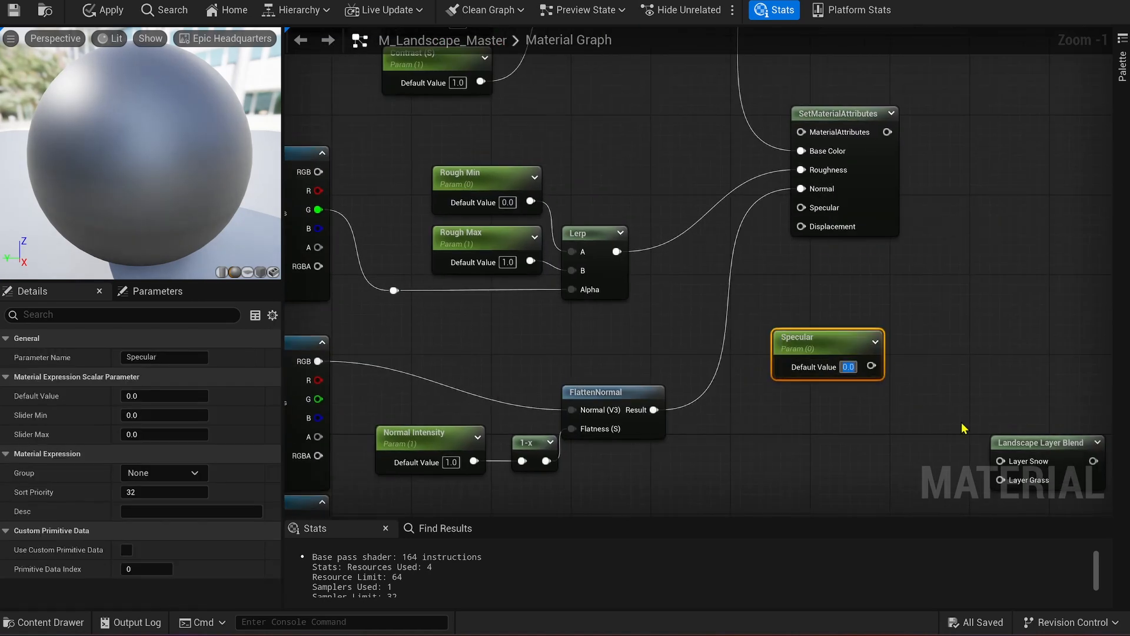
pyautogui.write('0.2')
pyautogui.moveTo(871, 365); pyautogui.dragTo(812, 211)
pyautogui.moveTo(824, 343); pyautogui.dragTo(791, 352)
pyautogui.click(895, 304)
# Connect the displacement texture's RGB to the Displacement attribute and guide the wire through a reroute point.
pyautogui.scroll(-4, 895, 303)
pyautogui.moveTo(826, 97); pyautogui.dragTo(675, 169)
pyautogui.moveTo(625, 388); pyautogui.dragTo(626, 435)
pyautogui.scroll(2, 783, 477)
pyautogui.moveTo(534, 390); pyautogui.dragTo(948, 126)
pyautogui.click(694, 365)
pyautogui.doubleClick(597, 405)
pyautogui.moveTo(598, 405); pyautogui.dragTo(948, 412)
pyautogui.click(807, 481)
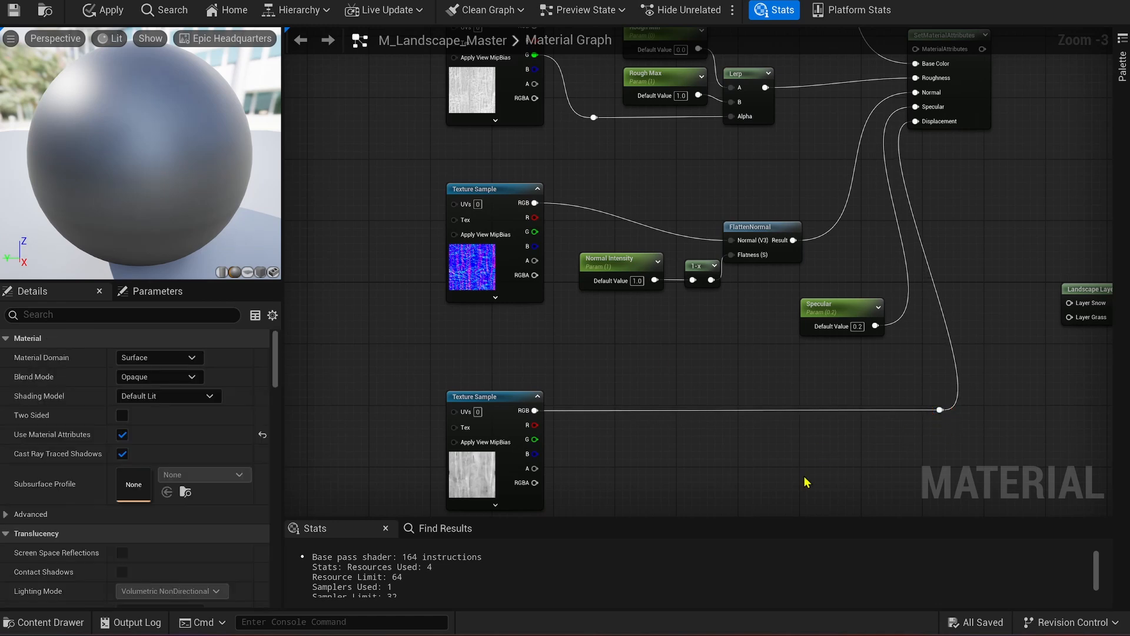
# Add a LandscapeLayerCoords node, a Multiply node and a scalar parameter named UV Tiling with default value 0.5.
pyautogui.moveTo(806, 482); pyautogui.dragTo(729, 375, button='right')
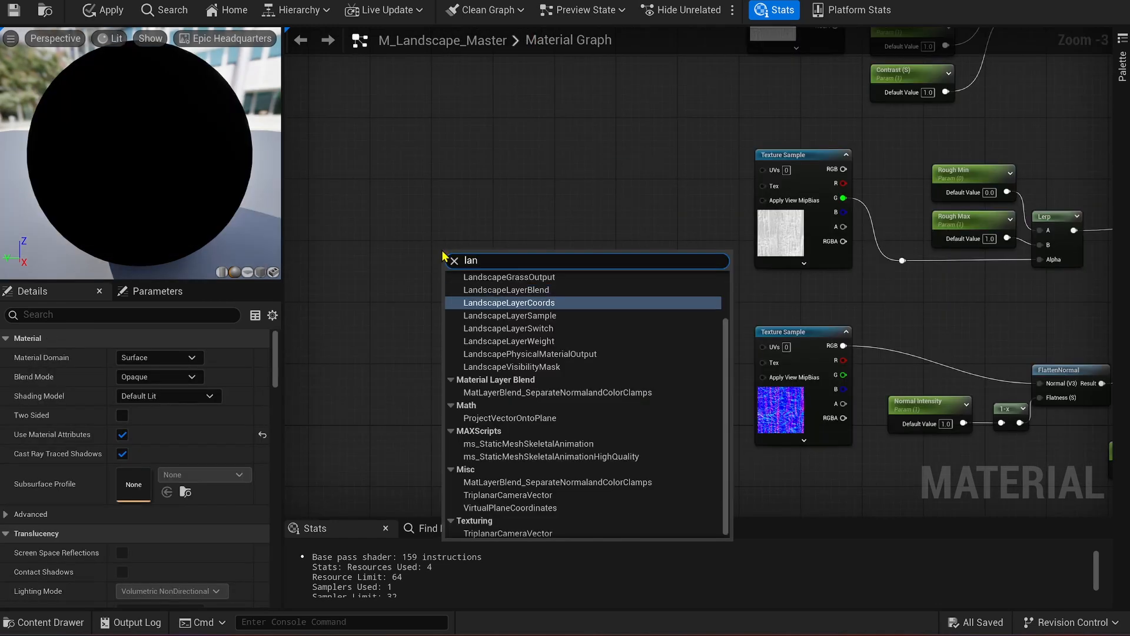
pyautogui.click(479, 297)
pyautogui.scroll(3, 558, 320)
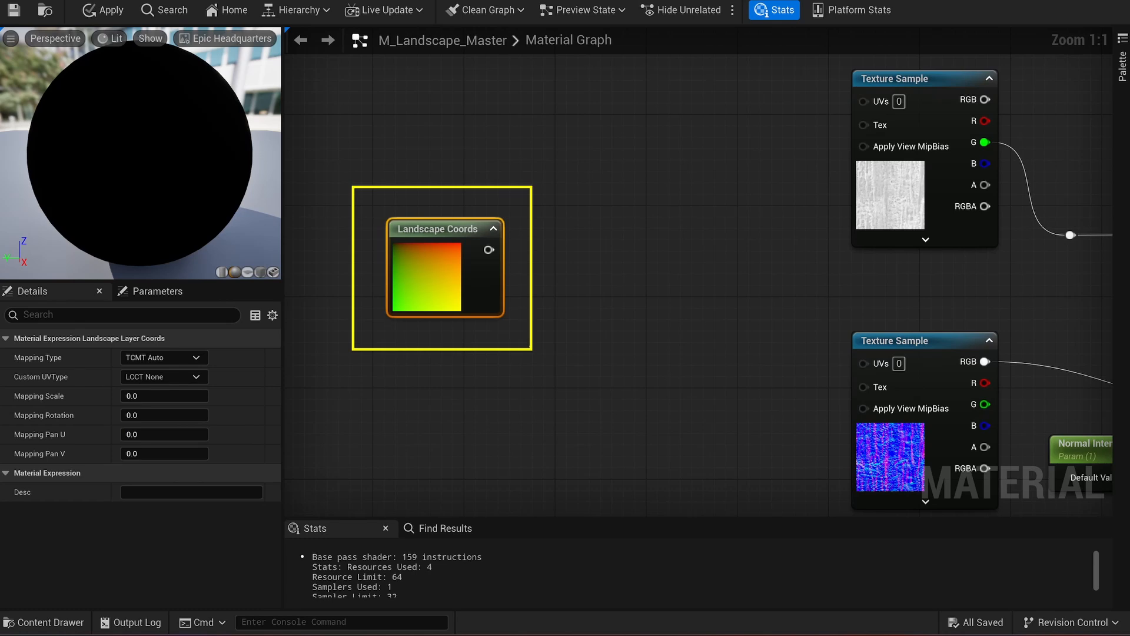
pyautogui.click(629, 256)
pyautogui.click(449, 368)
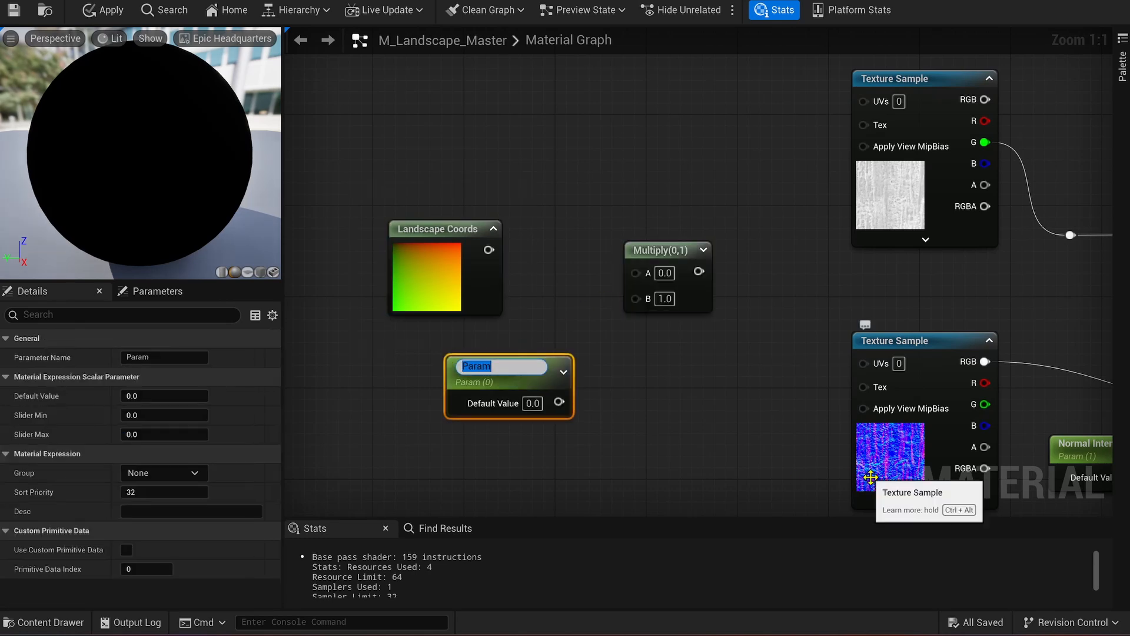
pyautogui.press('Return')
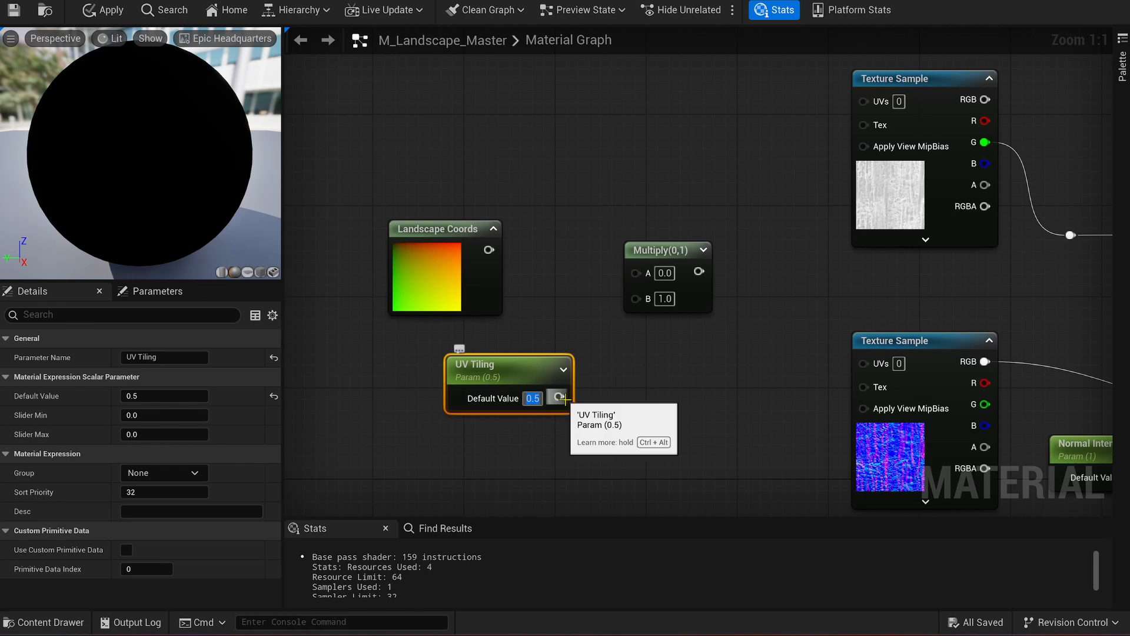
# Connect Landscape Coords and UV Tiling to the Multiply node's A and B inputs and arrange the nodes compactly beside the textures.
pyautogui.moveTo(559, 397); pyautogui.dragTo(647, 304)
pyautogui.moveTo(636, 273); pyautogui.dragTo(489, 249)
pyautogui.moveTo(644, 253); pyautogui.dragTo(562, 210)
pyautogui.moveTo(523, 361); pyautogui.dragTo(461, 348)
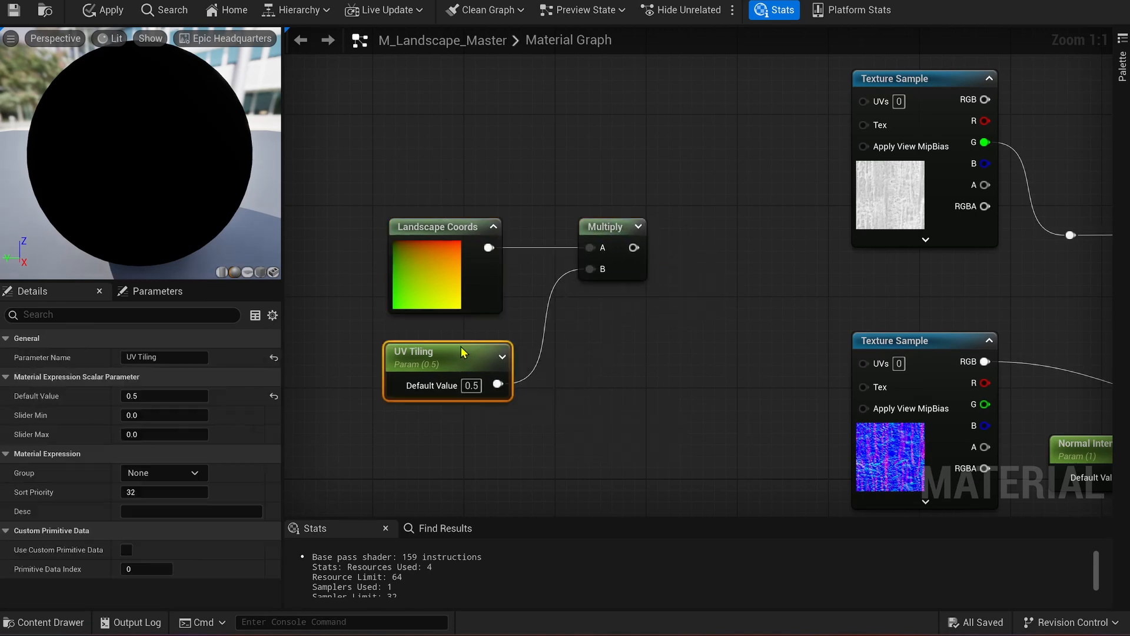
pyautogui.moveTo(719, 399); pyautogui.dragTo(449, 259)
pyautogui.moveTo(449, 259); pyautogui.dragTo(367, 246)
pyautogui.click(659, 167)
# Connect the Multiply output to the UVs inputs of the colour and roughness Texture Samples.
pyautogui.scroll(-3, 659, 168)
pyautogui.moveTo(659, 168); pyautogui.dragTo(618, 320, button='right')
pyautogui.moveTo(541, 371); pyautogui.dragTo(758, 67)
pyautogui.moveTo(706, 282); pyautogui.dragTo(653, 182, button='right')
pyautogui.moveTo(487, 287); pyautogui.dragTo(734, 192)
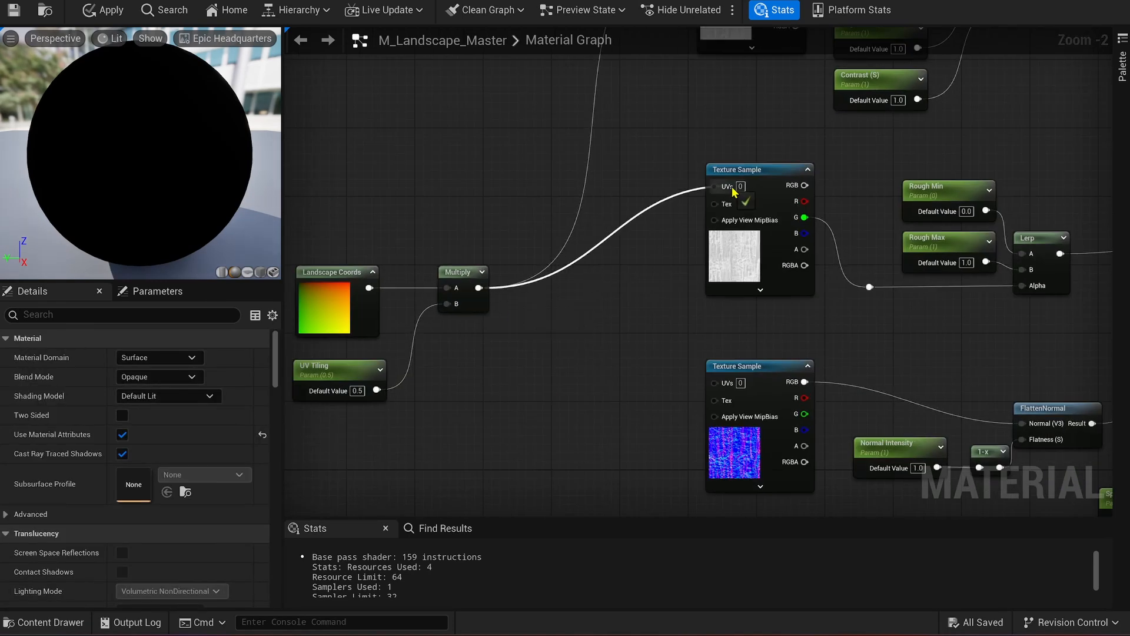
# Rename the snow saturation parameter as SNOW - Saturation and assign it to group 01 - SNOW with sort priority 10.
pyautogui.scroll(2, 734, 227)
pyautogui.click(630, 174)
pyautogui.click(565, 148)
pyautogui.click(599, 176)
pyautogui.click(164, 357)
pyautogui.write('SNOW - Saturation')
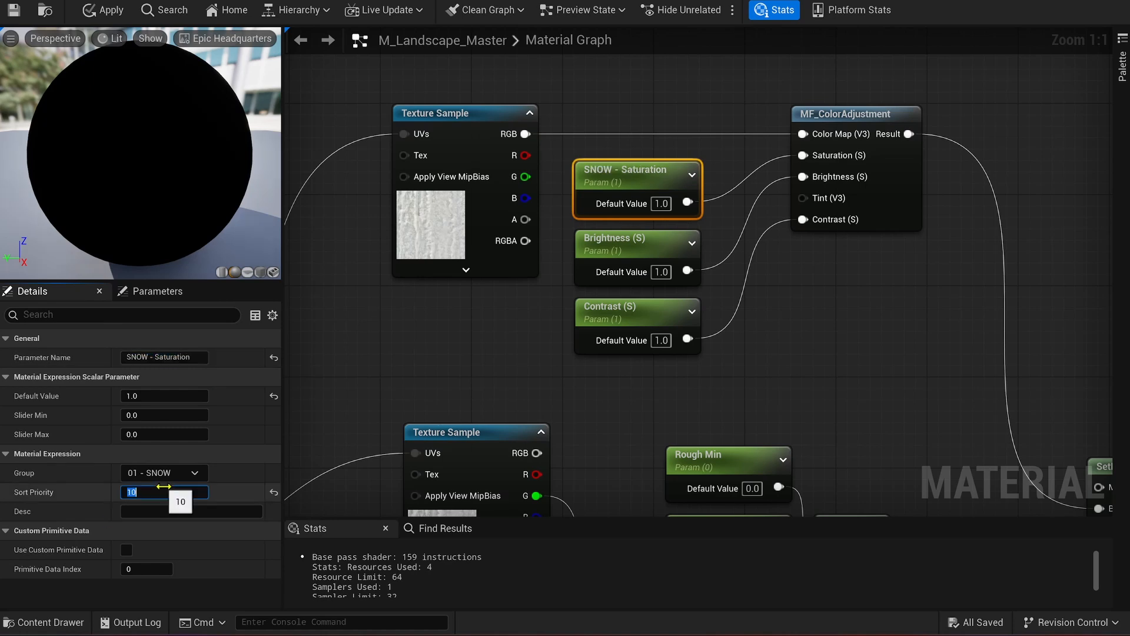
pyautogui.click(612, 268)
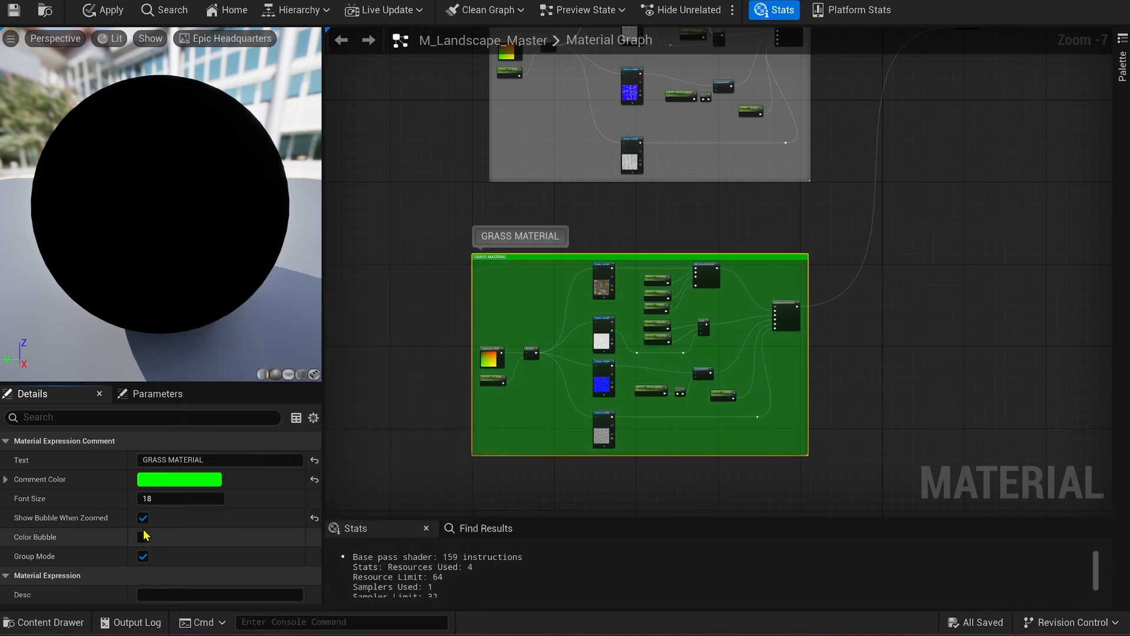
# Add a third layer named Auto Blend to the Landscape Layer Blend node and move it to the first position.
pyautogui.moveTo(669, 257); pyautogui.dragTo(601, 295, button='right')
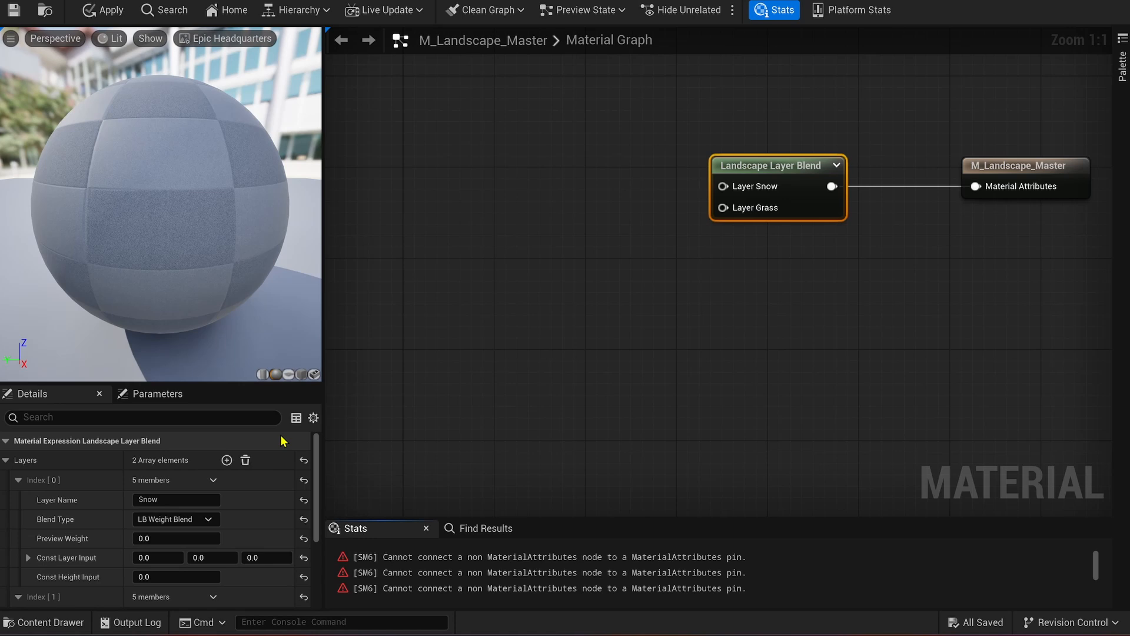
pyautogui.click(227, 462)
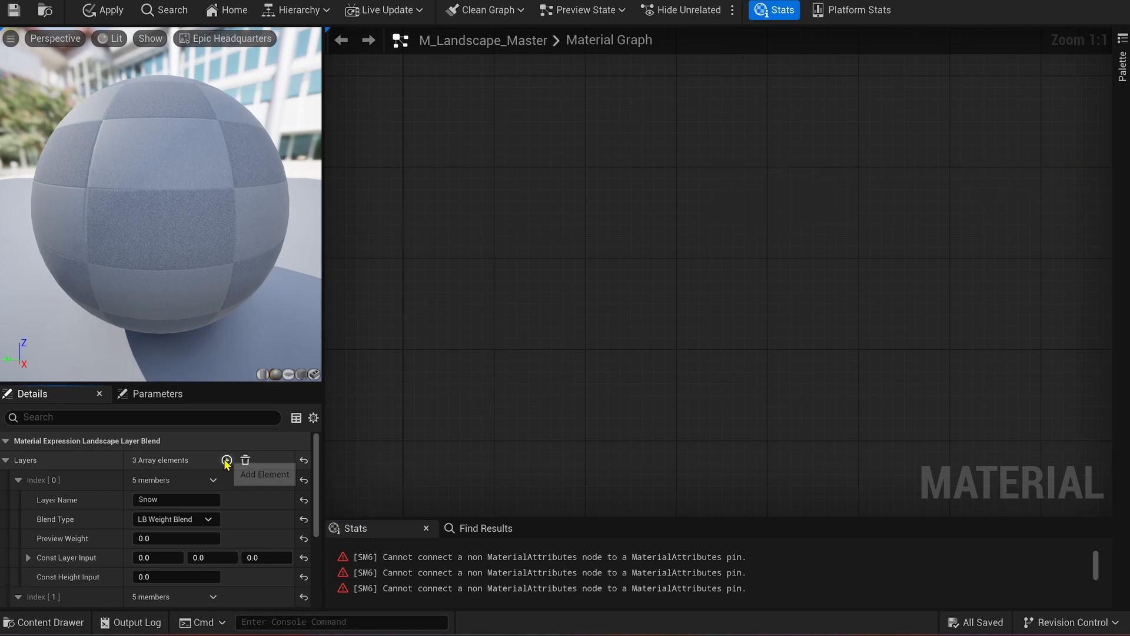
pyautogui.moveTo(148, 383); pyautogui.dragTo(147, 141)
pyautogui.click(18, 481)
pyautogui.click(176, 501)
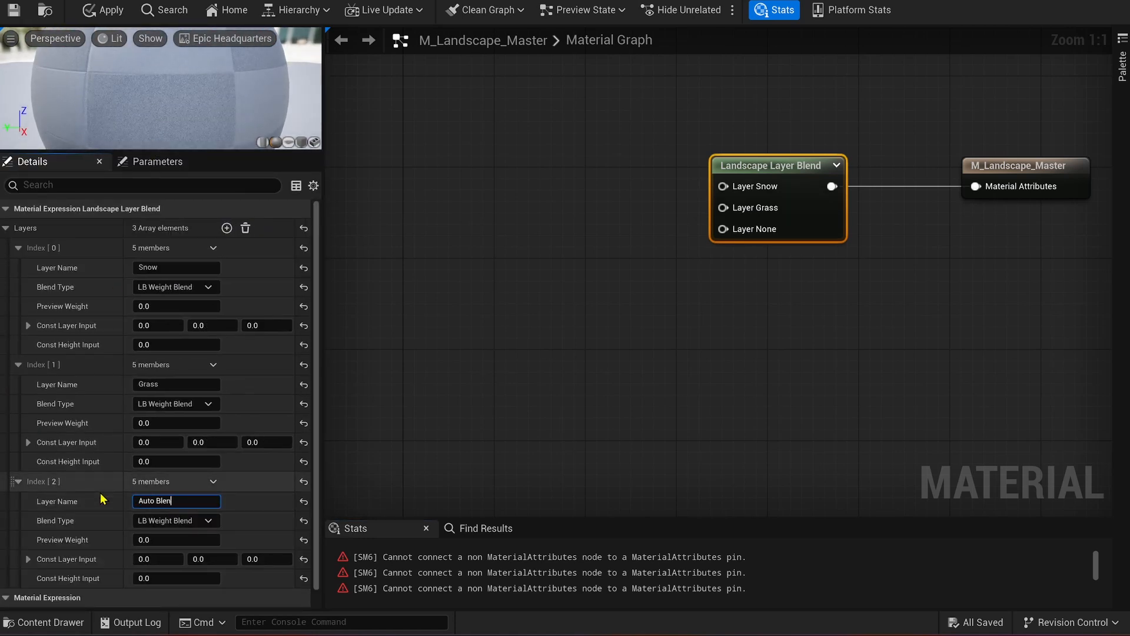
pyautogui.moveTo(10, 480); pyautogui.dragTo(26, 240)
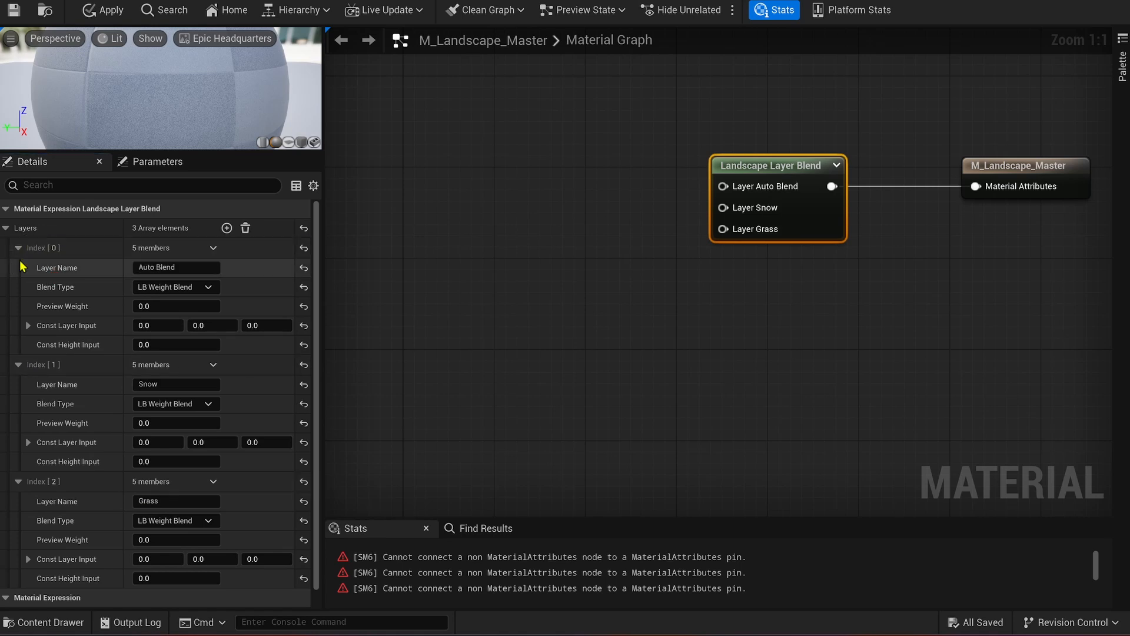
pyautogui.moveTo(222, 153); pyautogui.dragTo(222, 285)
# Add a WorldAlignedBlend node in the empty area before the Landscape Layer Blend node.
pyautogui.scroll(-1, 575, 192)
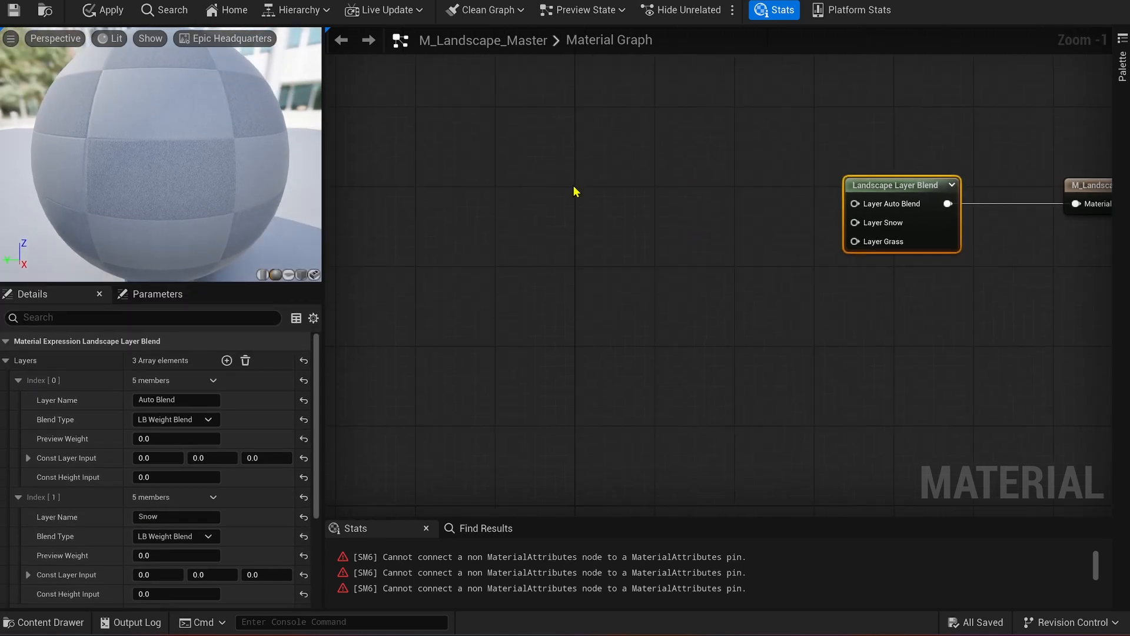
pyautogui.rightClick(574, 192)
pyautogui.write('world aligned blend')
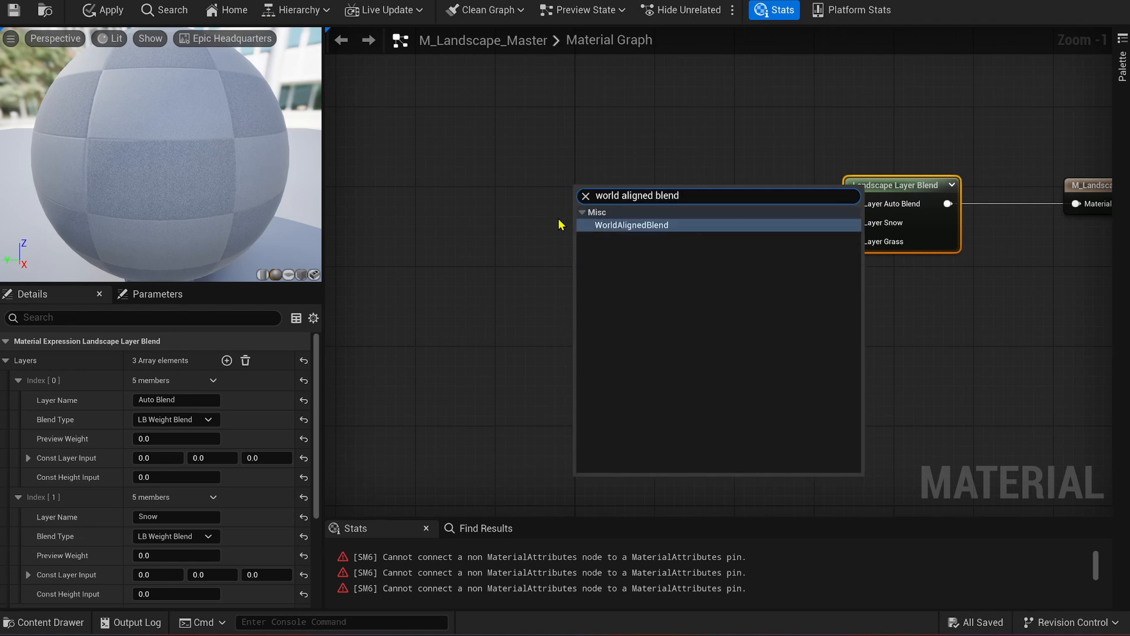
pyautogui.press('Return')
pyautogui.moveTo(600, 201); pyautogui.dragTo(533, 183)
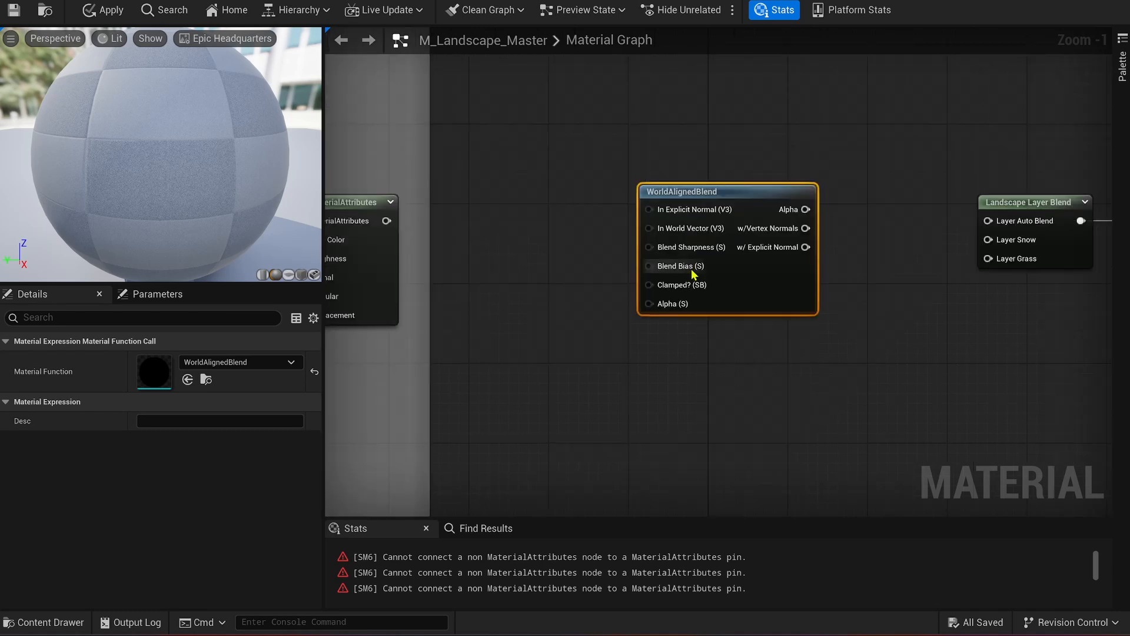
# Promote the WorldAlignedBlend's Blend Sharpness input to a scalar parameter named Blend Sharpness and place it beside the node.
pyautogui.rightClick(648, 247)
pyautogui.click(684, 272)
pyautogui.moveTo(620, 211); pyautogui.dragTo(543, 288)
pyautogui.doubleClick(579, 270)
pyautogui.press('BackSpace')
pyautogui.press('BackSpace')
pyautogui.press('BackSpace')
pyautogui.press('BackSpace')
pyautogui.press('Return')
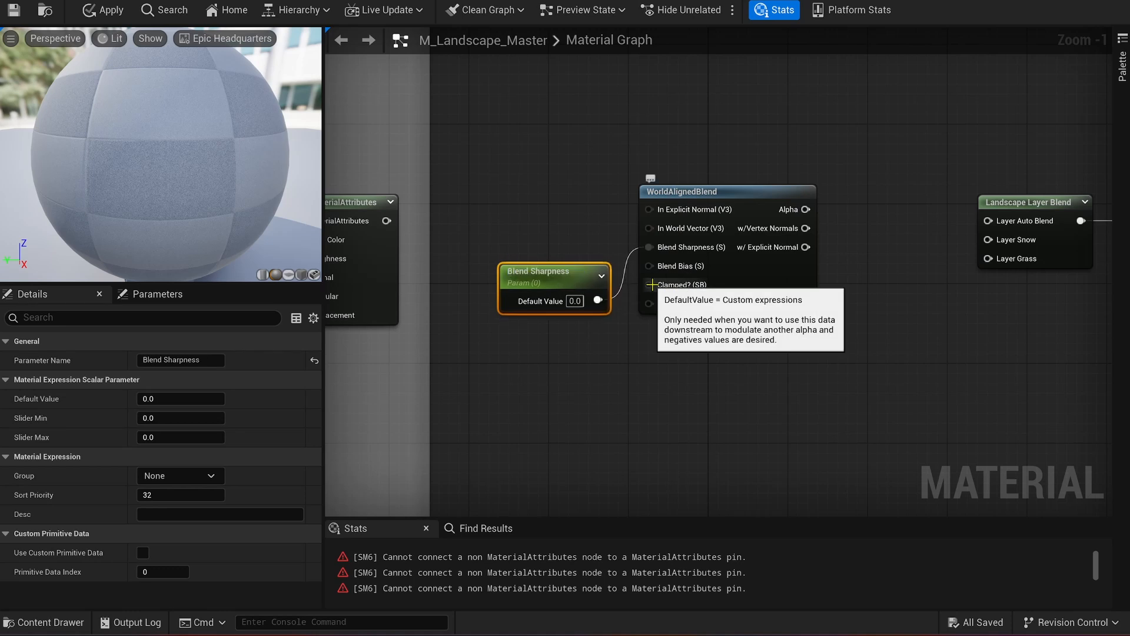
# Promote the WorldAlignedBlend's Blend Bias input to a scalar parameter named Blend Bias and place it under Blend Sharpness.
pyautogui.rightClick(648, 266)
pyautogui.click(742, 373)
pyautogui.doubleClick(616, 194)
pyautogui.press('BackSpace')
pyautogui.press('BackSpace')
pyautogui.press('BackSpace')
pyautogui.press('BackSpace')
pyautogui.press('Return')
pyautogui.moveTo(617, 209); pyautogui.dragTo(541, 347)
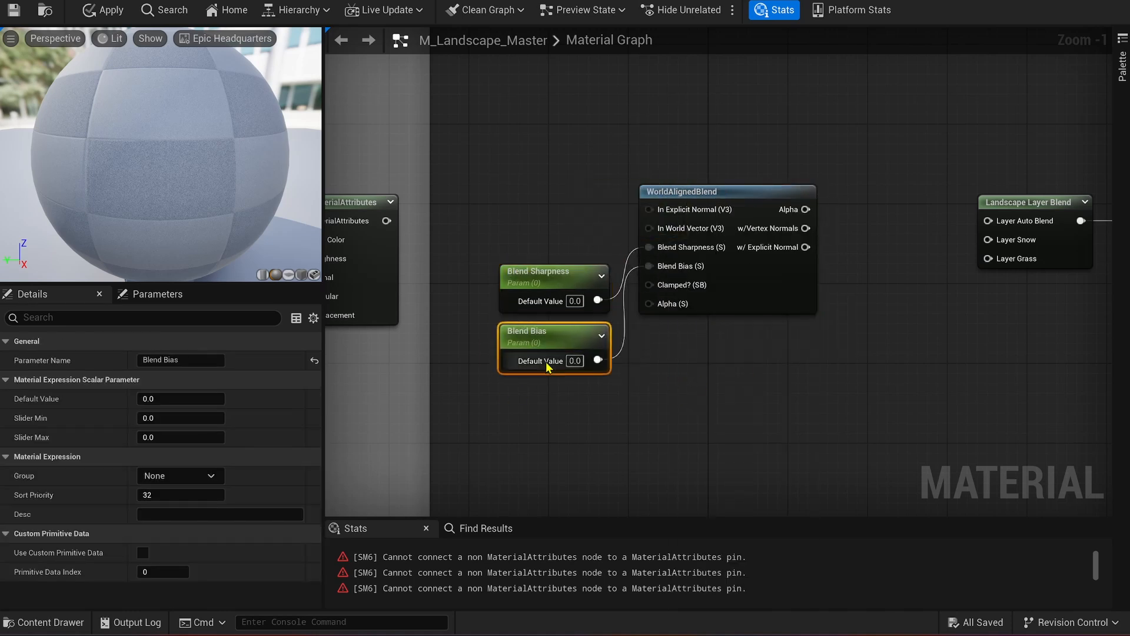
# Enter a group name starting with 00 for the Blend Bias parameter and move WorldAlignedBlend with its two parameters lower in the graph.
pyautogui.moveTo(175, 476); pyautogui.dragTo(79, 478)
pyautogui.write('00')
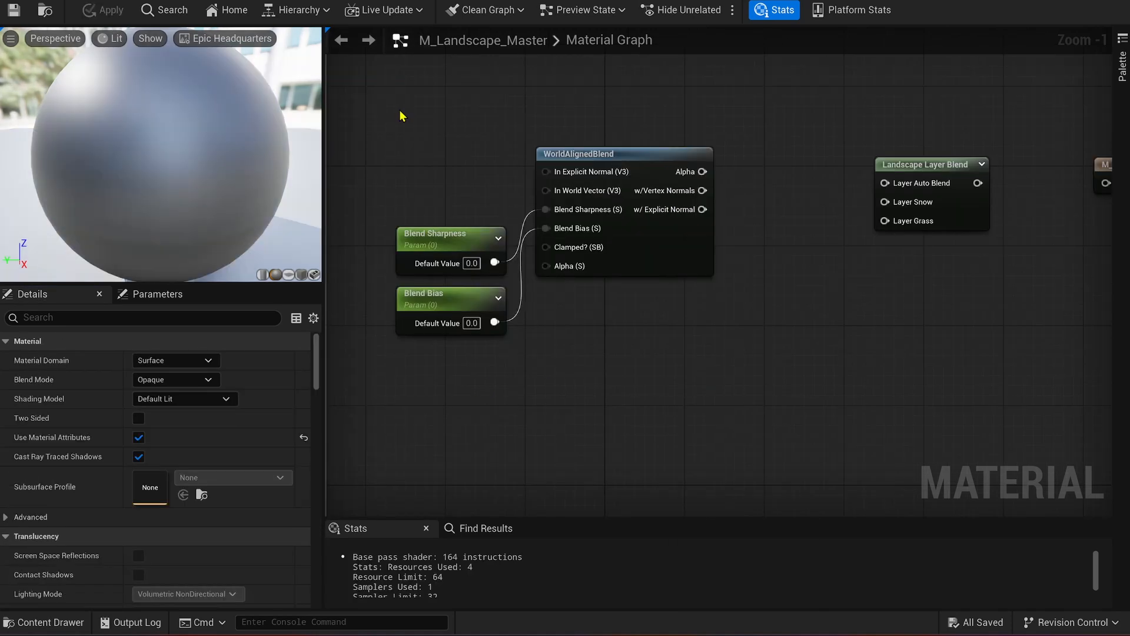
pyautogui.moveTo(399, 112); pyautogui.dragTo(694, 323)
pyautogui.moveTo(656, 160); pyautogui.dragTo(646, 280)
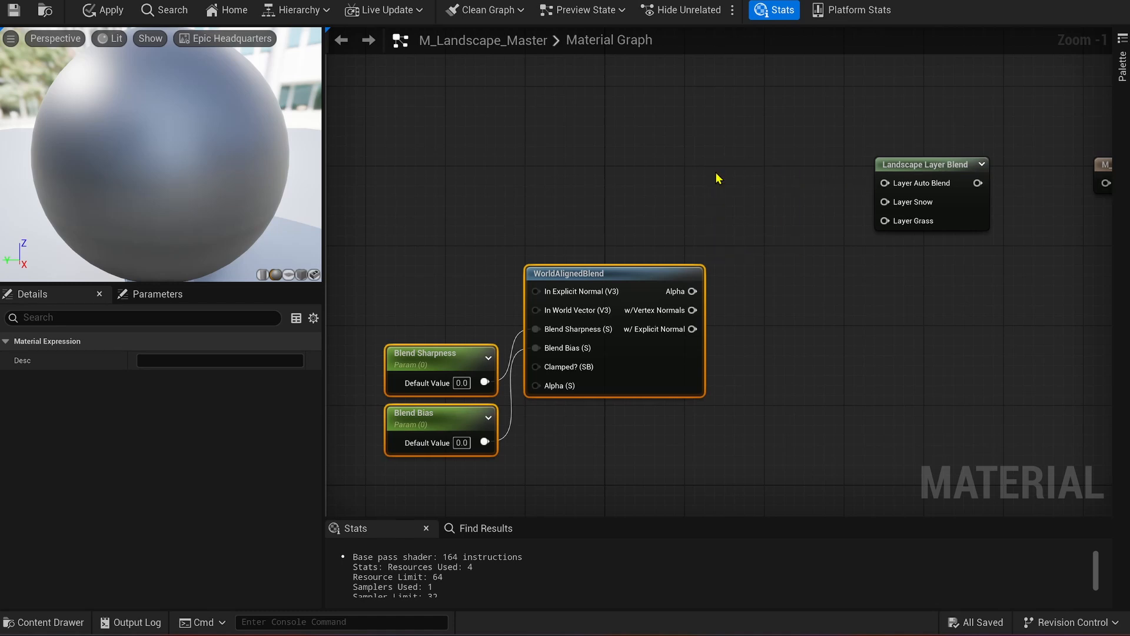
# Create a material function named MF_NormalBlend in the Functions folder and open it for editing.
pyautogui.click(44, 622)
pyautogui.rightClick(440, 377)
pyautogui.click(1018, 581)
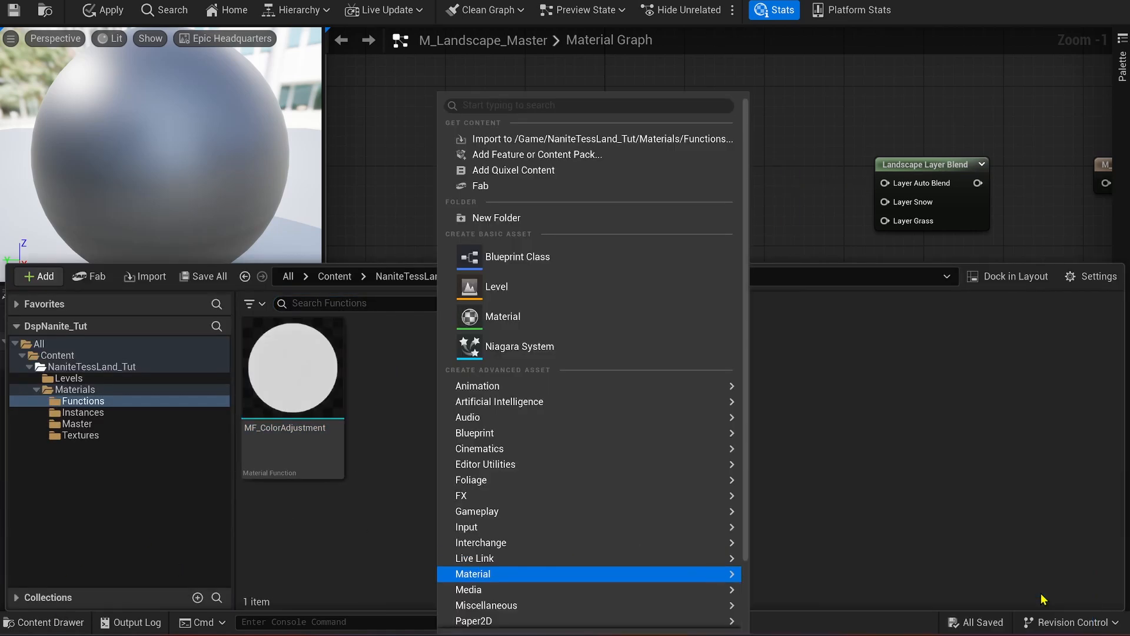
pyautogui.write('MF_Normal')
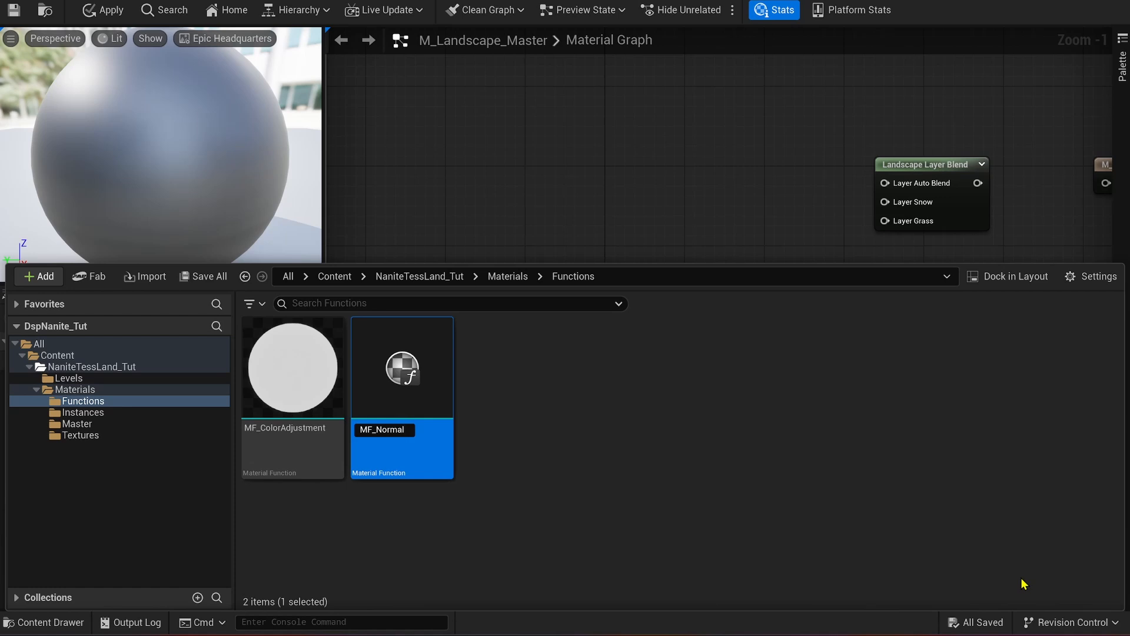
pyautogui.write('Blend')
pyautogui.press('Return')
pyautogui.doubleClick(416, 387)
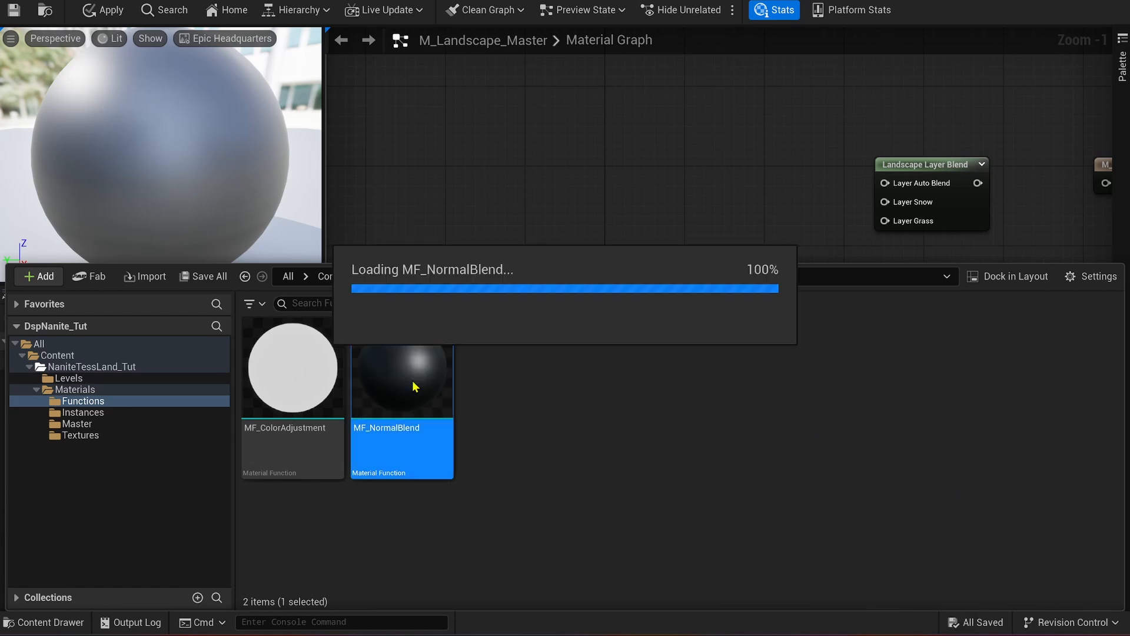
# Add a GetMaterialAttributes node to the MF_NormalBlend graph and place it well before the Output Result node.
pyautogui.rightClick(562, 161)
pyautogui.write('get mate')
pyautogui.press('Return')
pyautogui.moveTo(596, 177); pyautogui.dragTo(476, 163)
# Give the GetMaterialAttributes node the outputs Base Color, Roughness, Normal, Specular and Displacement.
pyautogui.click(201, 360)
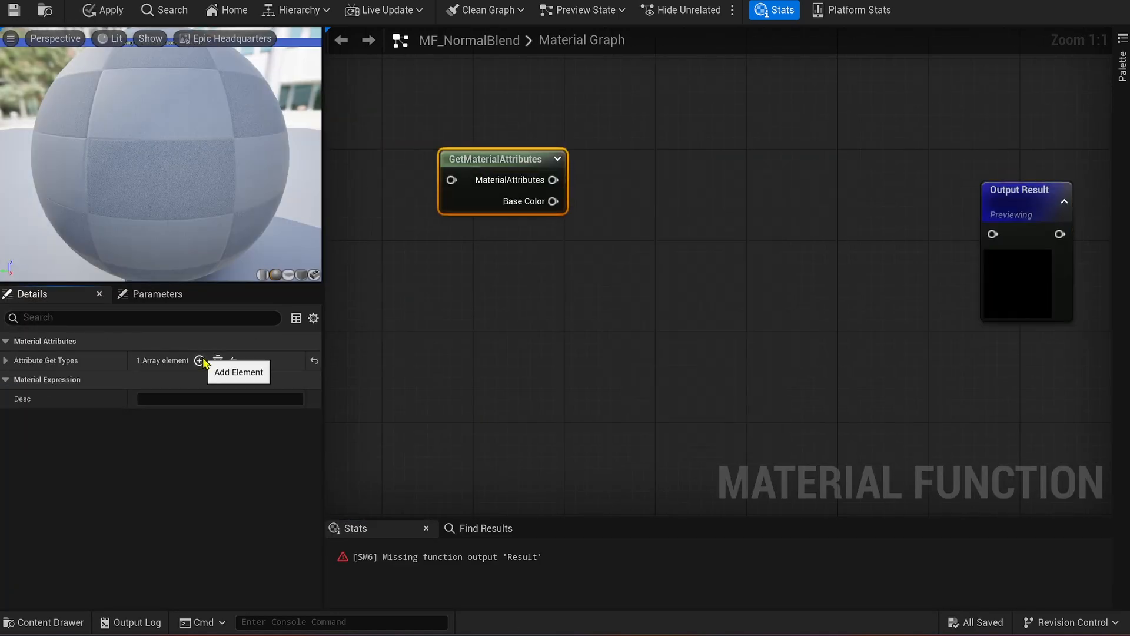
pyautogui.click(203, 360)
pyautogui.click(203, 360)
pyautogui.click(203, 360)
pyautogui.click(6, 360)
pyautogui.click(171, 400)
pyautogui.click(163, 132)
pyautogui.click(159, 382)
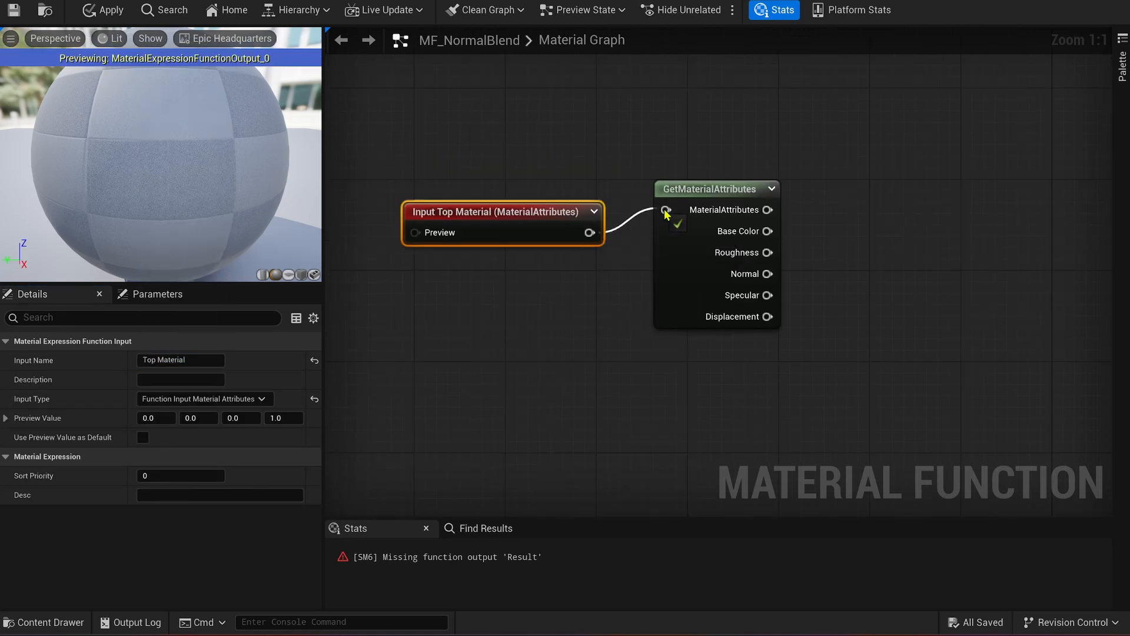
# Duplicate the Top Material input together with its GetMaterialAttributes node and place the copy below the originals.
pyautogui.scroll(-1, 718, 144)
pyautogui.hotkey('ctrl', 'd')
pyautogui.moveTo(528, 249); pyautogui.dragTo(444, 250)
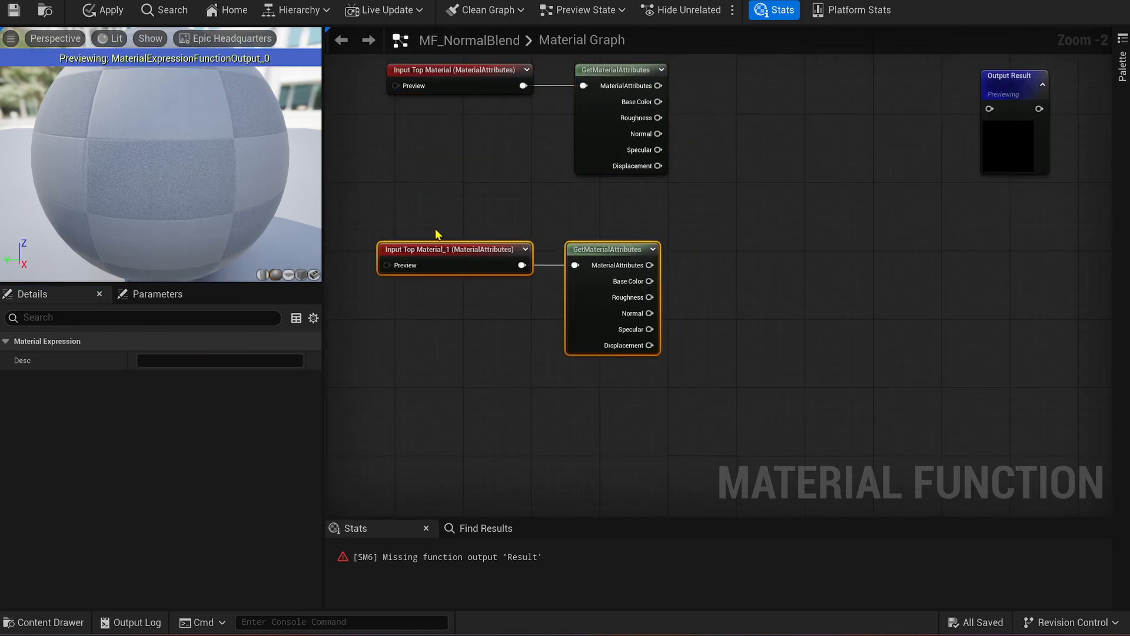
# Blend both materials' Base Color, Roughness, Specular and Displacement through four Lerp nodes, with the Alpha scalar input driving every Lerp's Alpha.
pyautogui.moveTo(1007, 78); pyautogui.dragTo(1070, 69)
pyautogui.moveTo(836, 130); pyautogui.dragTo(762, 203, button='right')
pyautogui.scroll(1, 709, 204)
pyautogui.press('l')
pyautogui.click(725, 211)
pyautogui.moveTo(762, 212); pyautogui.dragTo(771, 152)
pyautogui.moveTo(674, 183); pyautogui.dragTo(744, 172)
pyautogui.moveTo(552, 378); pyautogui.dragTo(744, 294)
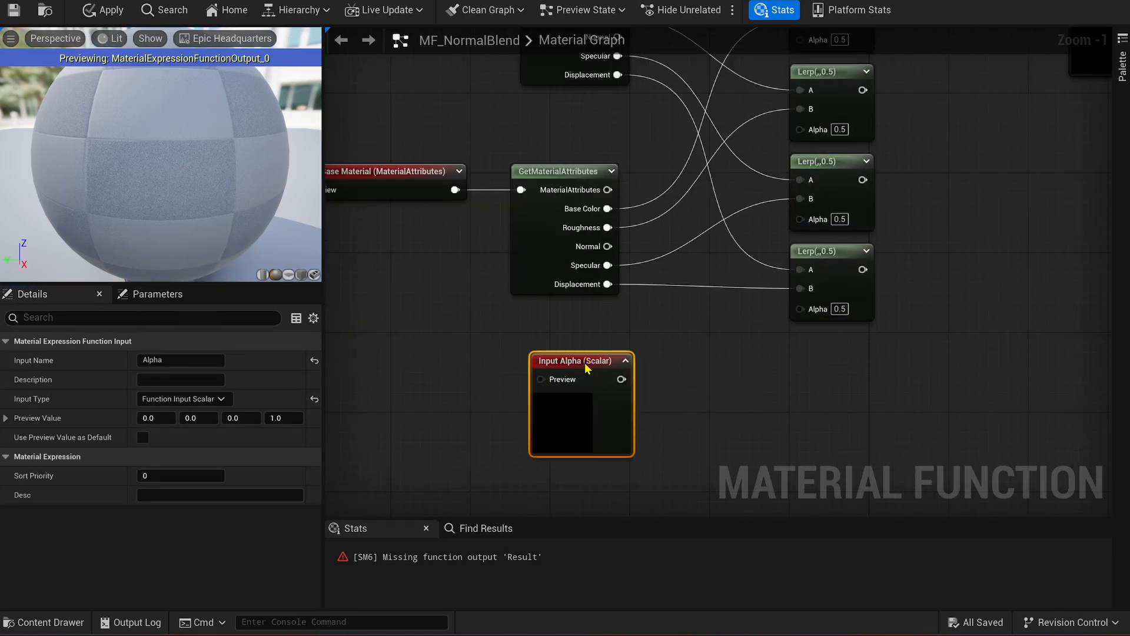
pyautogui.moveTo(520, 412); pyautogui.dragTo(708, 342)
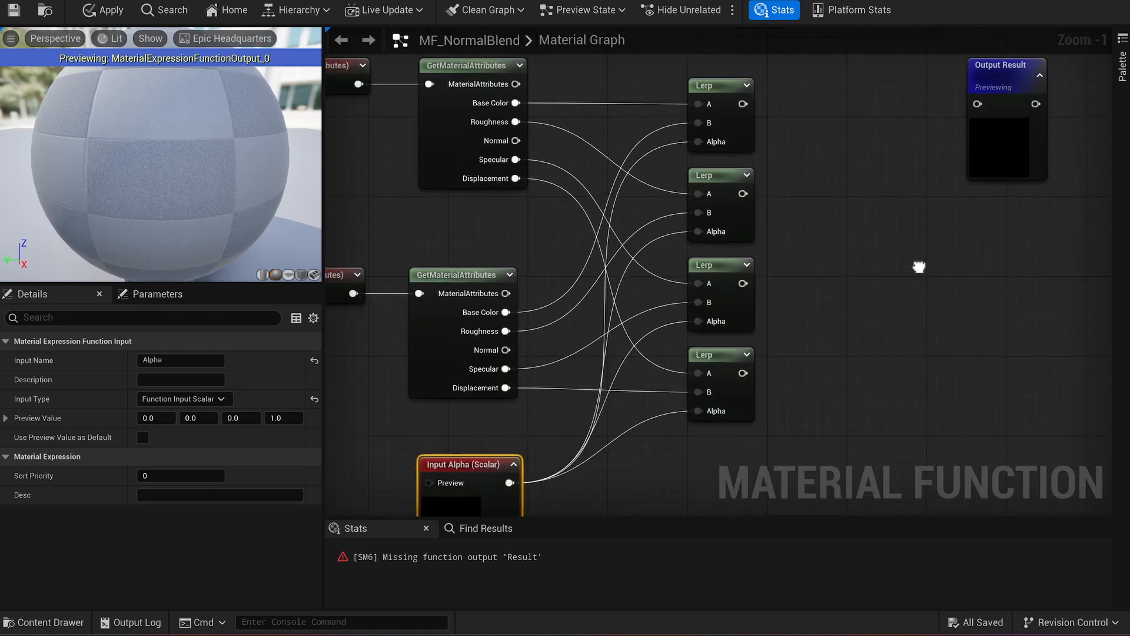
# Name the duplicated scalar input Explicit Normal and connect the normal Lerp's output to the Normal attribute of SetMaterialAttributes.
pyautogui.click(177, 359)
pyautogui.write('Explicit Norm')
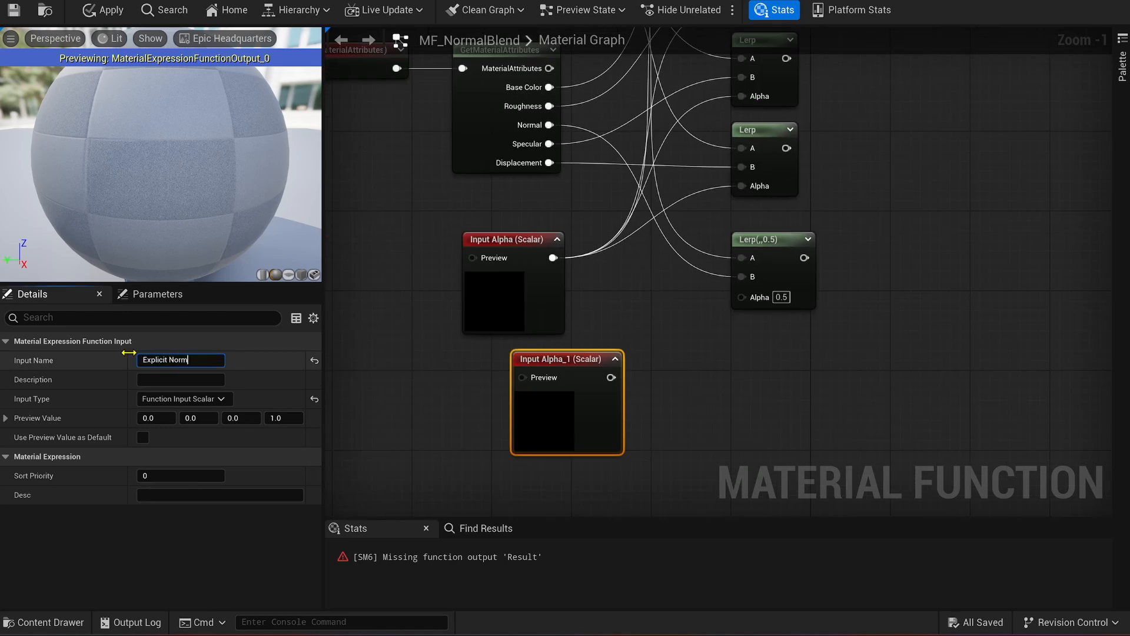
pyautogui.write('al')
pyautogui.press('Return')
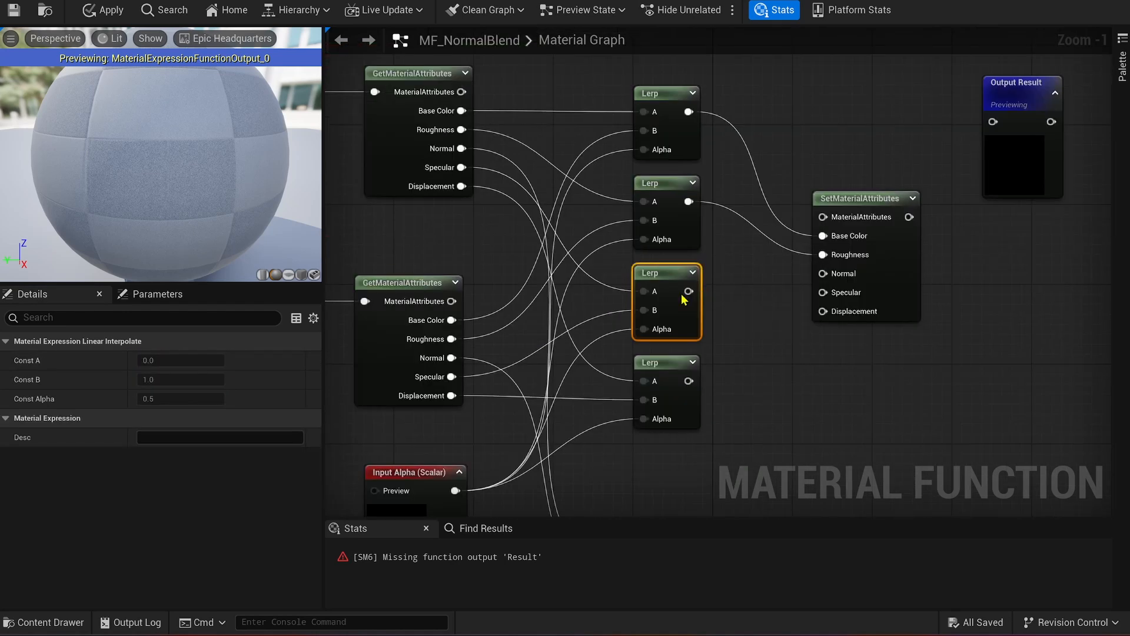
pyautogui.moveTo(823, 270); pyautogui.dragTo(685, 476)
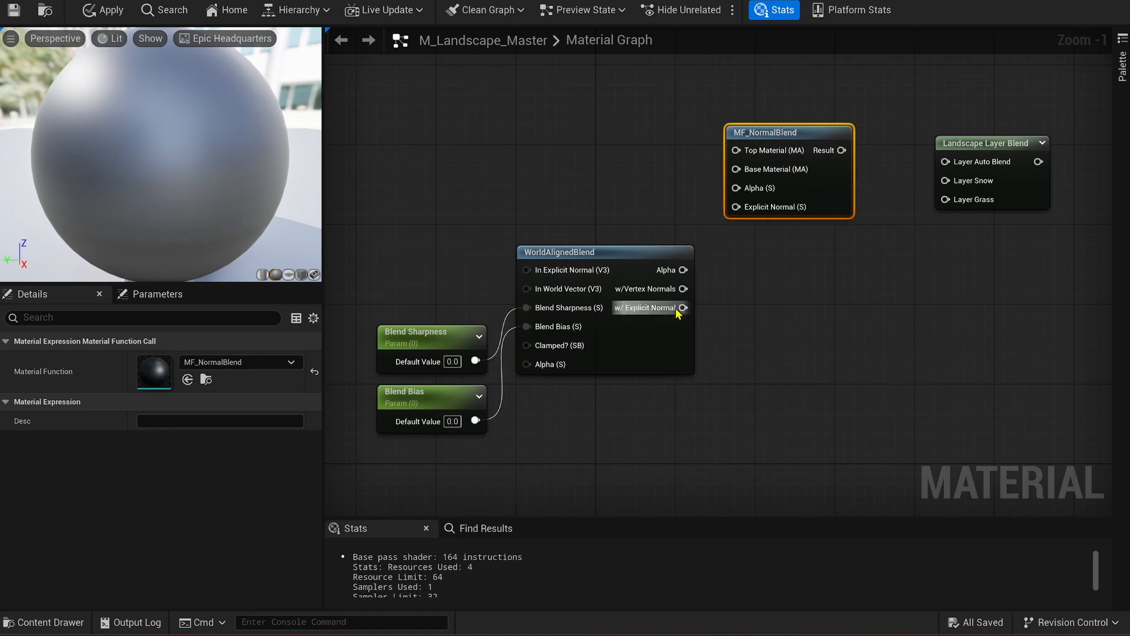
# In M_Landscape_Master, feed MF_NormalBlend with the snow and grass materials and WorldAlignedBlend's Alpha and w/ Explicit Normal, sending its result to Layer Auto Blend.
pyautogui.moveTo(733, 193); pyautogui.dragTo(537, 399)
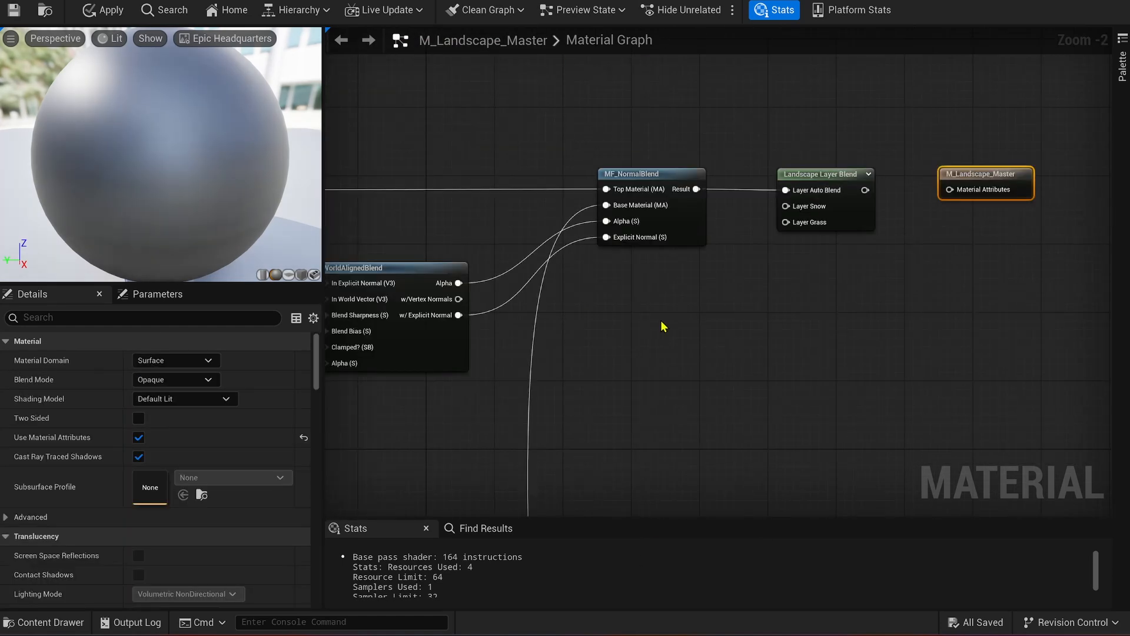
pyautogui.moveTo(425, 260); pyautogui.dragTo(905, 448)
pyautogui.click(639, 169)
pyautogui.moveTo(600, 188); pyautogui.dragTo(834, 180, button='right')
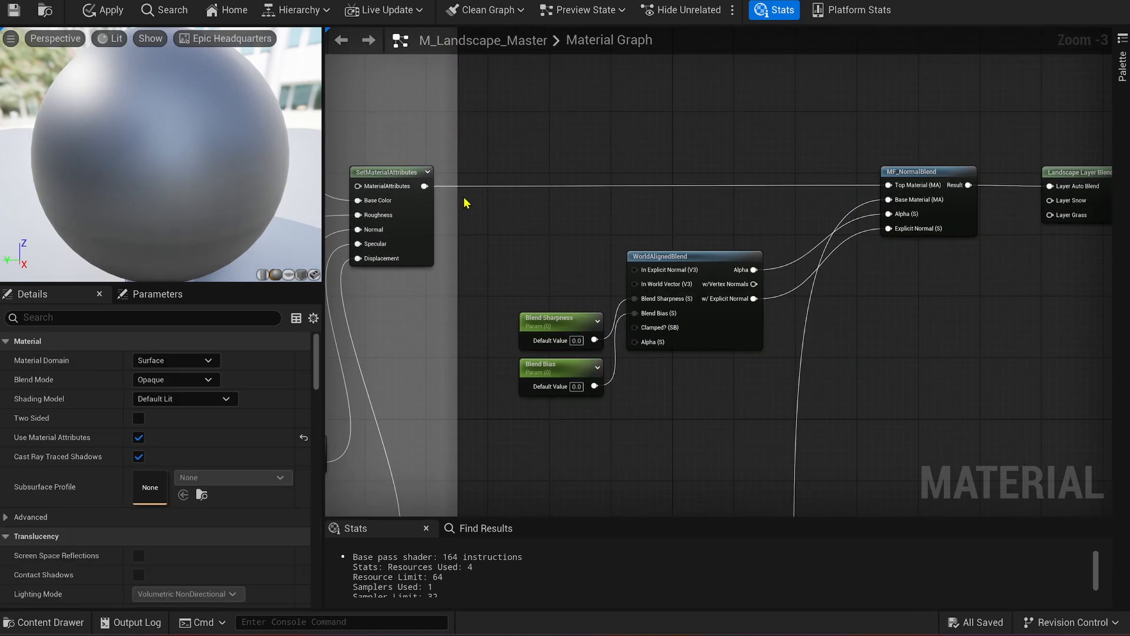
# Connect the snow and grass materials to the Layer Snow and Layer Grass inputs, tidying the wires with reroute points.
pyautogui.moveTo(425, 186); pyautogui.dragTo(1050, 200)
pyautogui.doubleClick(806, 195)
pyautogui.moveTo(806, 196); pyautogui.dragTo(521, 432)
pyautogui.moveTo(765, 189); pyautogui.dragTo(848, 284)
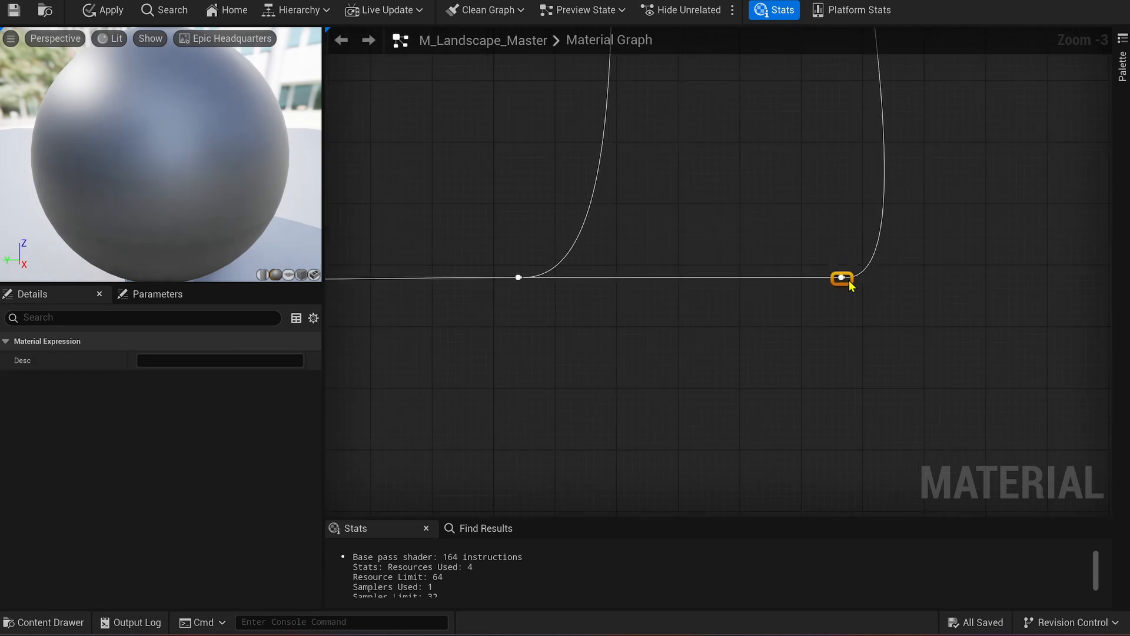
# Create the material instance MI_Landscape from M_Landscape_Master and assign it as the landscape's Landscape Material.
pyautogui.click(801, 224)
pyautogui.scroll(-2, 759, 106)
pyautogui.moveTo(759, 106); pyautogui.dragTo(772, 371, button='right')
pyautogui.scroll(2, 824, 171)
pyautogui.moveTo(824, 170); pyautogui.dragTo(760, 417, button='right')
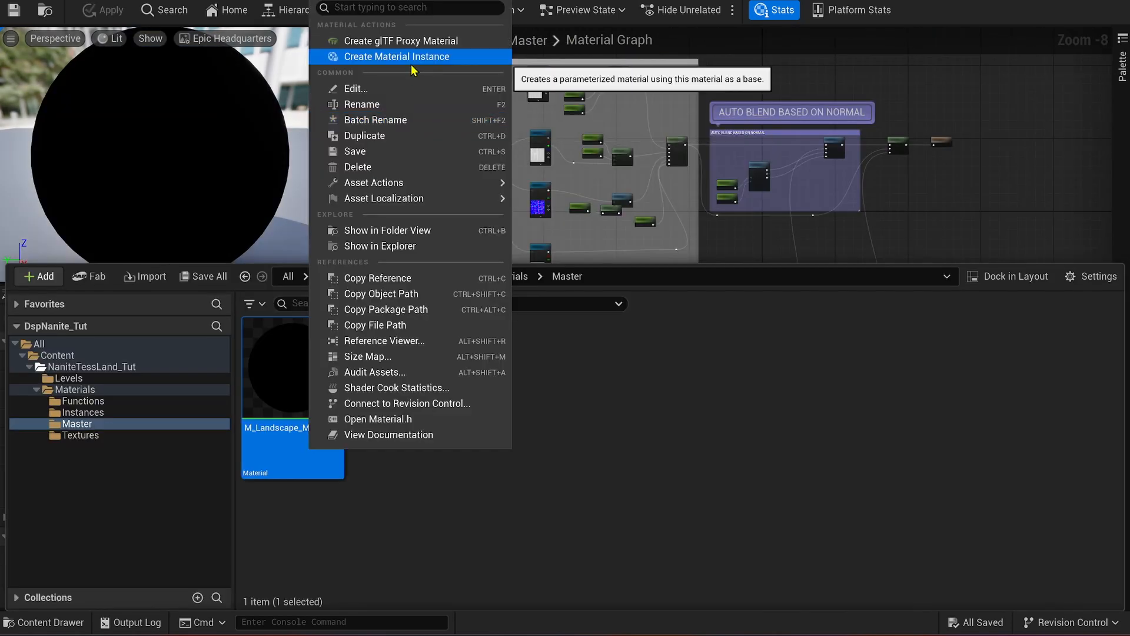
pyautogui.click(379, 56)
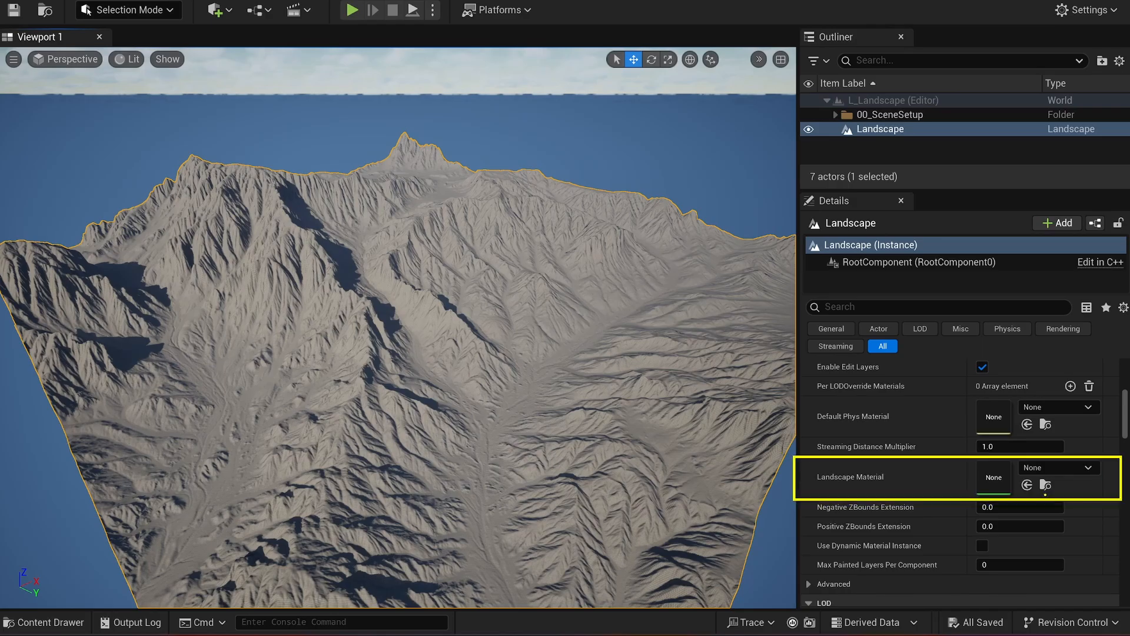
pyautogui.click(1028, 485)
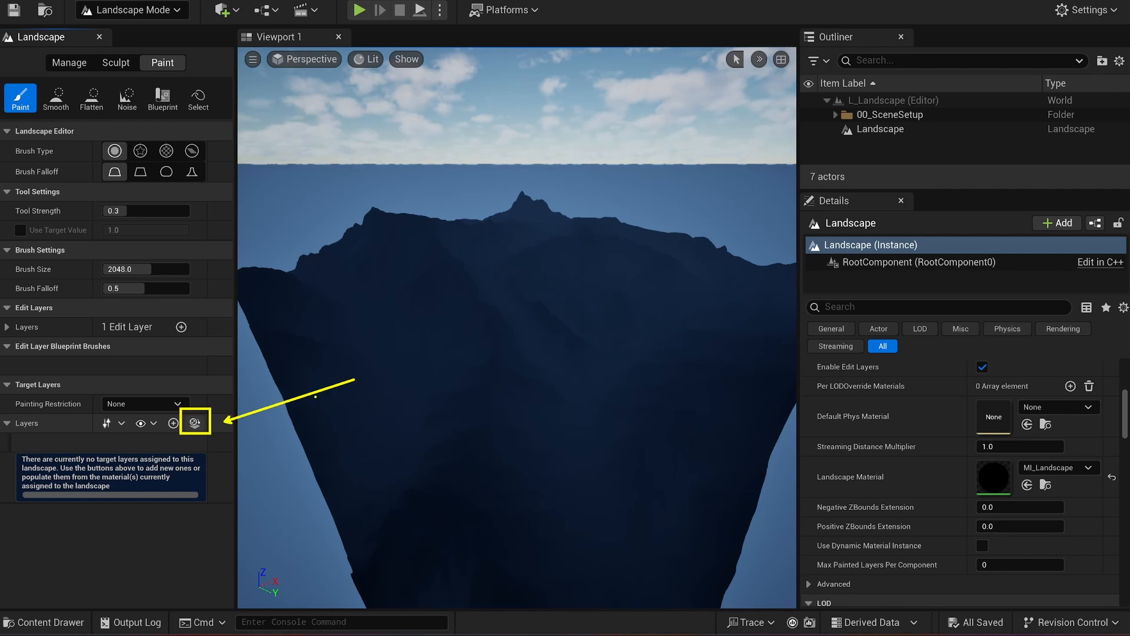
# Populate the landscape's target layers from its material and create a weight-blended layer info object for Auto Blend.
pyautogui.press('Escape')
pyautogui.click(195, 423)
pyautogui.moveTo(235, 407); pyautogui.dragTo(273, 407)
pyautogui.click(220, 480)
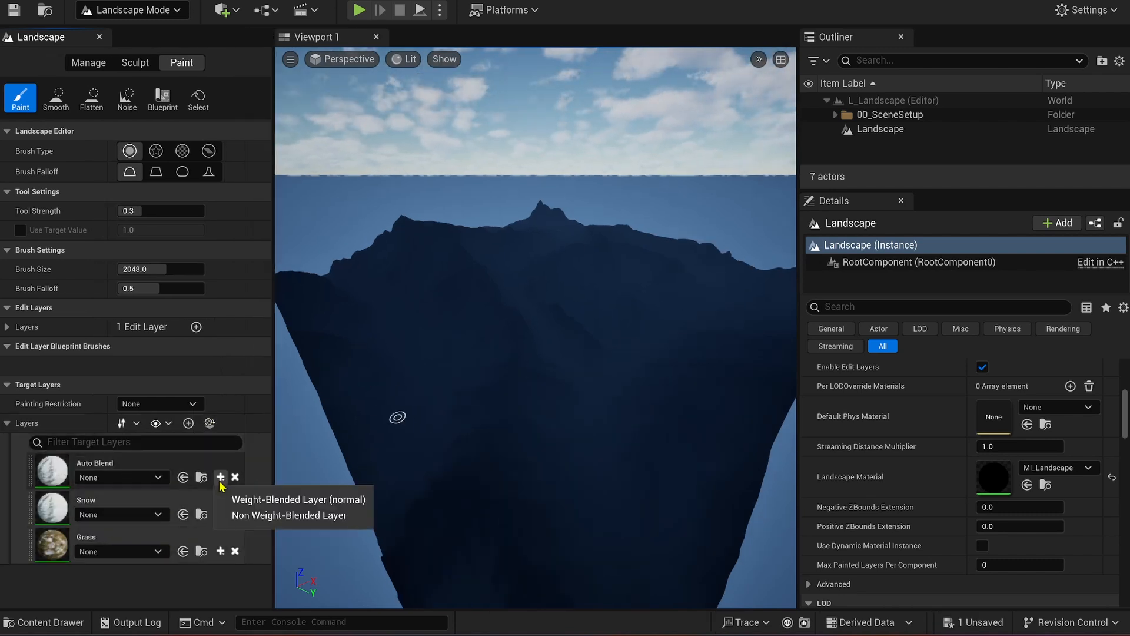
pyautogui.click(300, 501)
pyautogui.click(580, 453)
pyautogui.hotkey('ctrl', 'space')
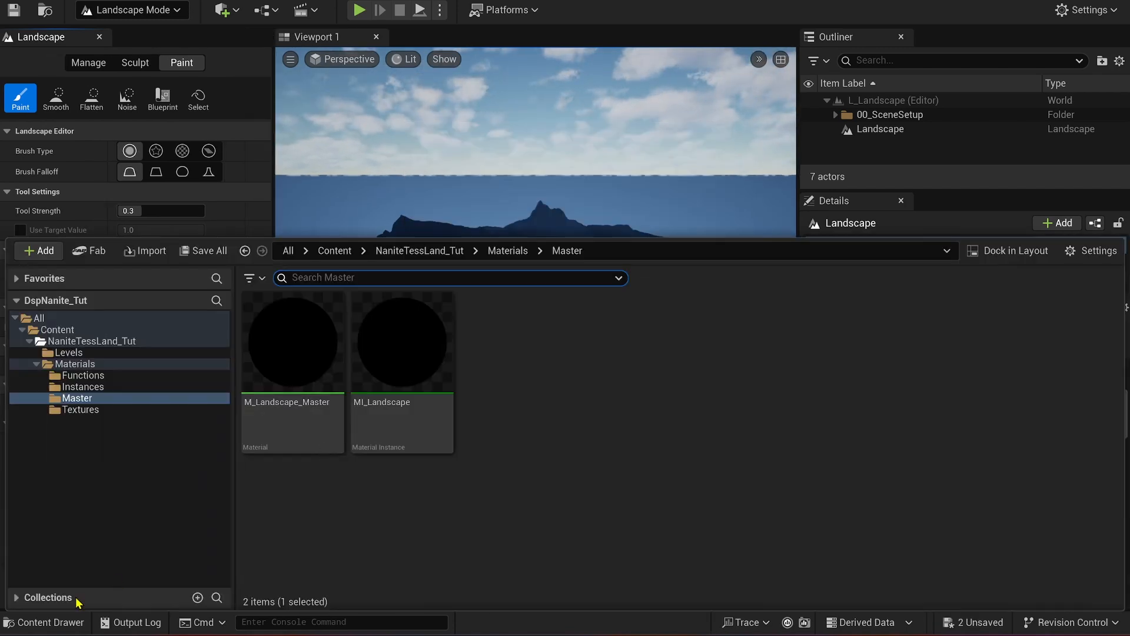
pyautogui.click(59, 622)
# Create weight-blended layer info objects for the Snow and Grass layers in L_Landscape_sharedassets and save everything.
pyautogui.click(221, 521)
pyautogui.click(301, 547)
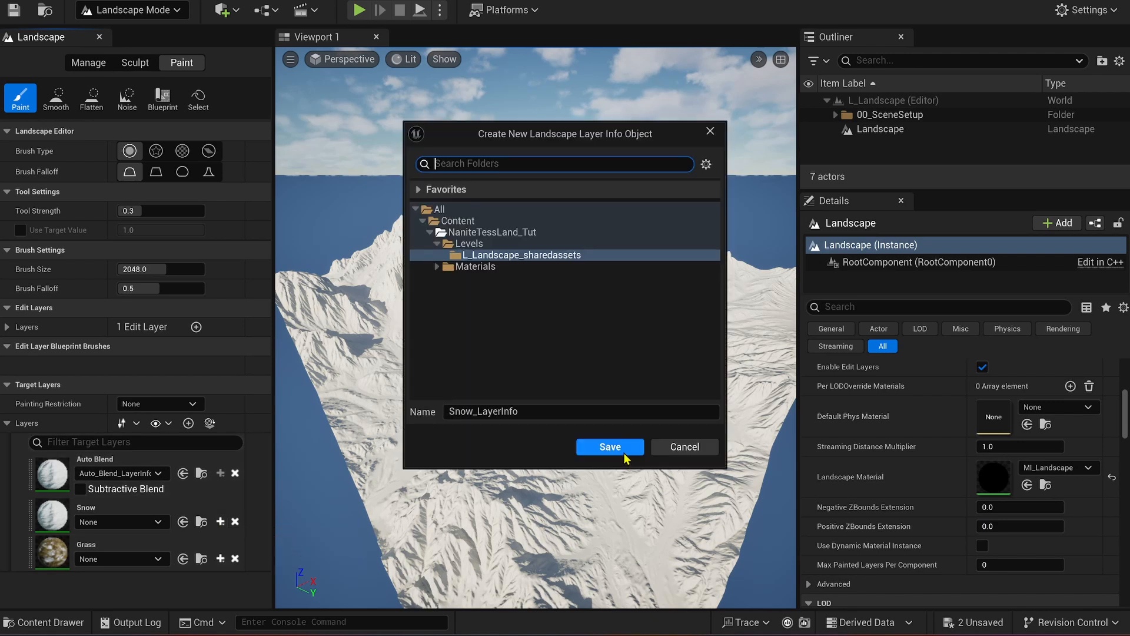
pyautogui.click(610, 446)
pyautogui.click(220, 565)
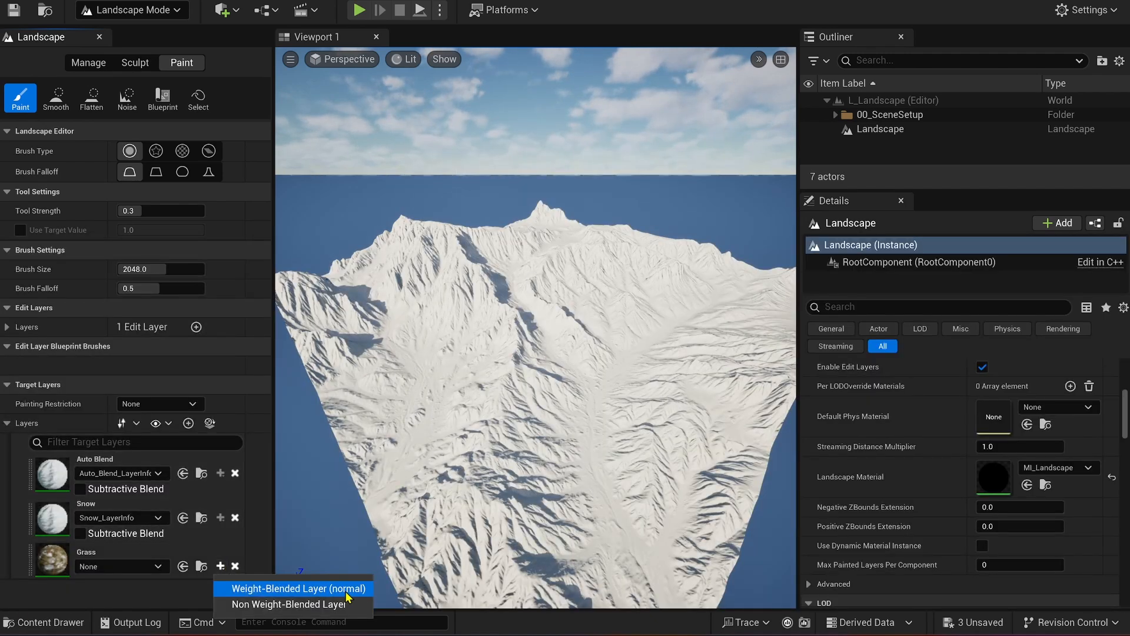
pyautogui.click(348, 589)
pyautogui.click(606, 445)
pyautogui.hotkey('ctrl', 'shift', 's')
pyautogui.click(676, 462)
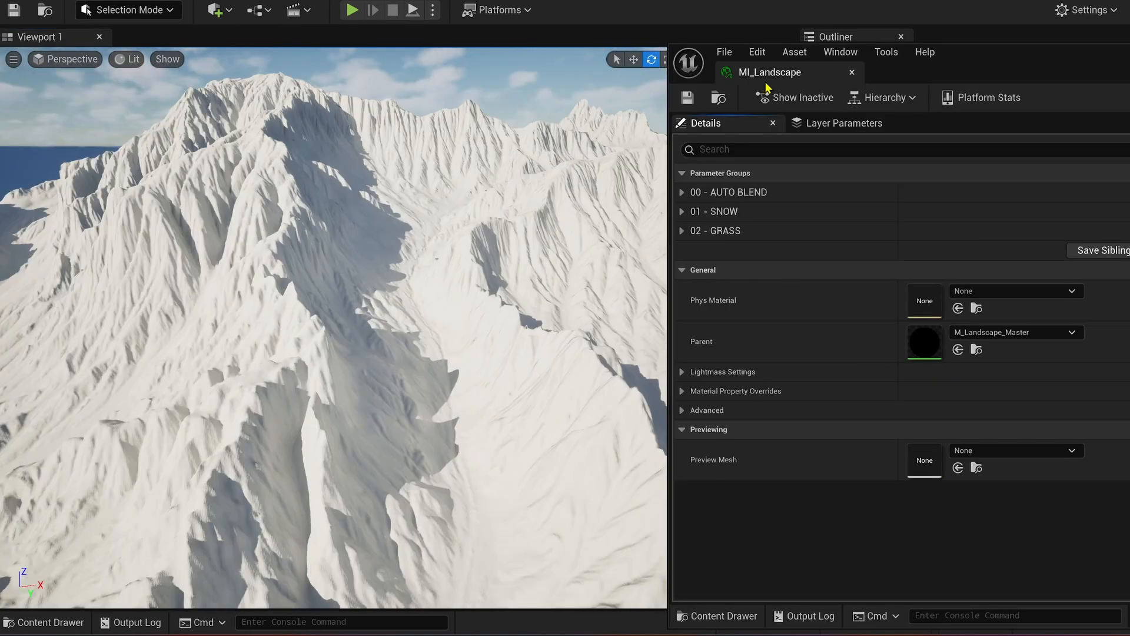
# Place the MI_Landscape editor beside the viewport and expand its Auto Blend, Snow and Grass parameter groups.
pyautogui.moveTo(746, 43); pyautogui.dragTo(747, 0)
pyautogui.moveTo(1007, 6); pyautogui.dragTo(958, 1)
pyautogui.click(633, 122)
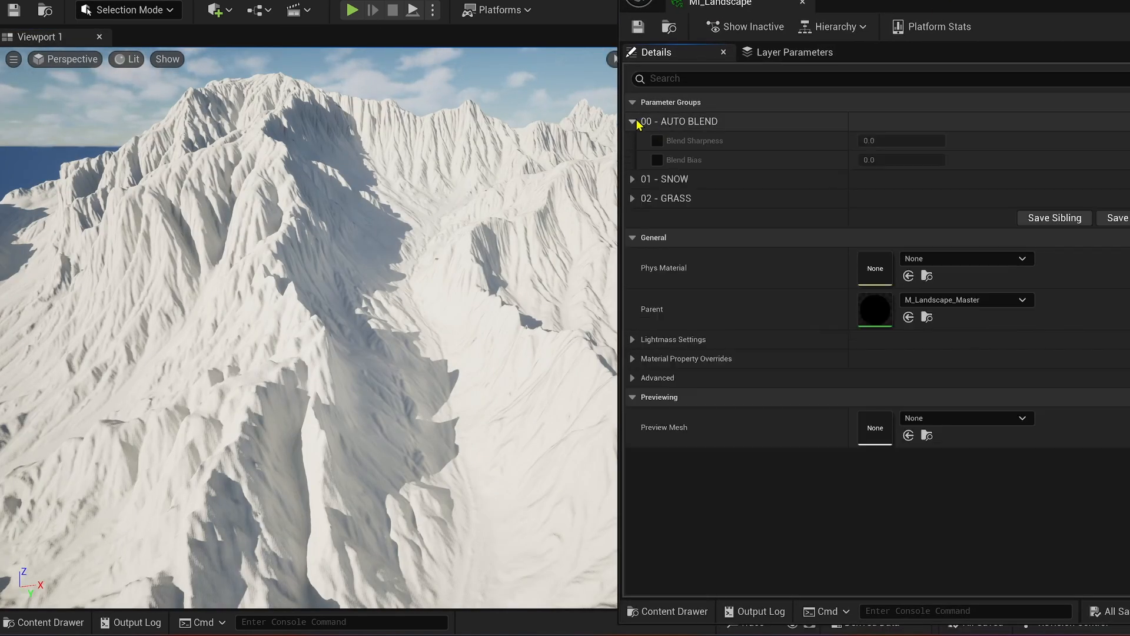
pyautogui.click(633, 179)
pyautogui.click(631, 352)
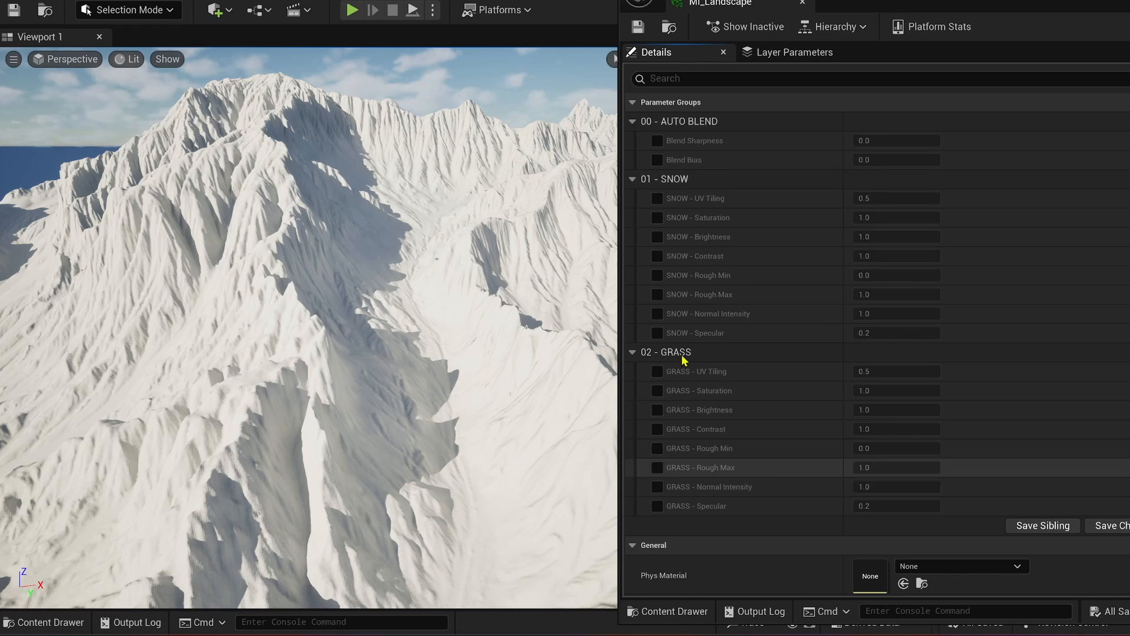
# Override Blend Sharpness at about 3.3 and lower Blend Bias in MI_Landscape, with snow and grass UV Tiling at 0.02.
pyautogui.click(656, 141)
pyautogui.click(657, 159)
pyautogui.moveTo(897, 141); pyautogui.dragTo(869, 154)
pyautogui.press('s')
pyautogui.moveTo(353, 177); pyautogui.dragTo(353, 241, button='right')
pyautogui.moveTo(913, 161)
pyautogui.mouseDown()
pyautogui.moveTo(936, 161)
pyautogui.moveTo(898, 161)
pyautogui.mouseUp()
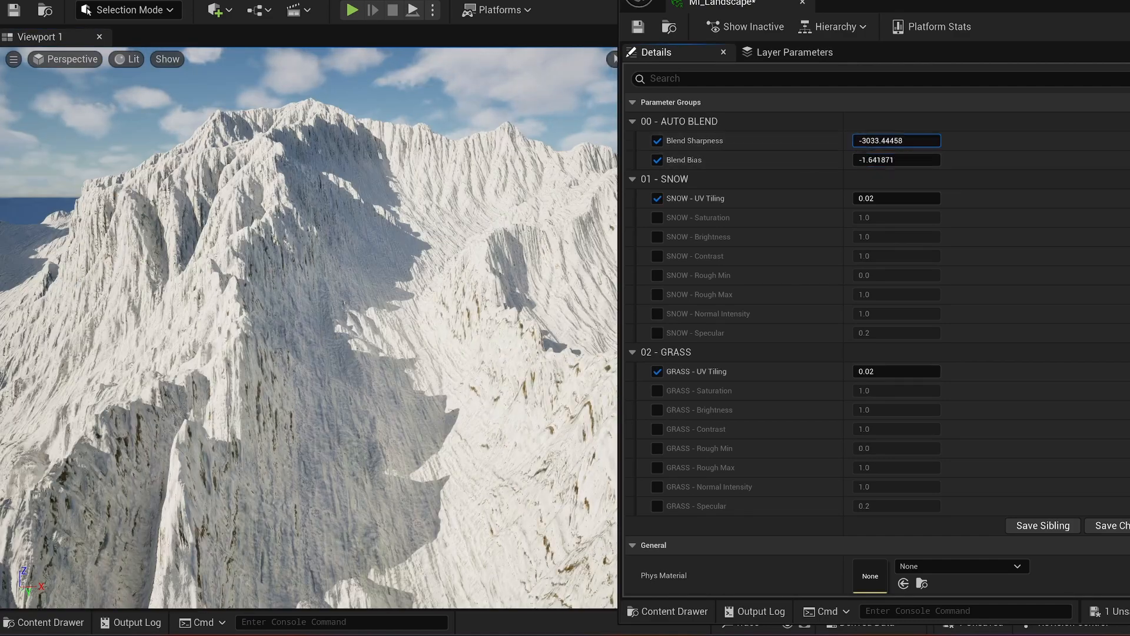
pyautogui.moveTo(896, 140); pyautogui.dragTo(923, 141)
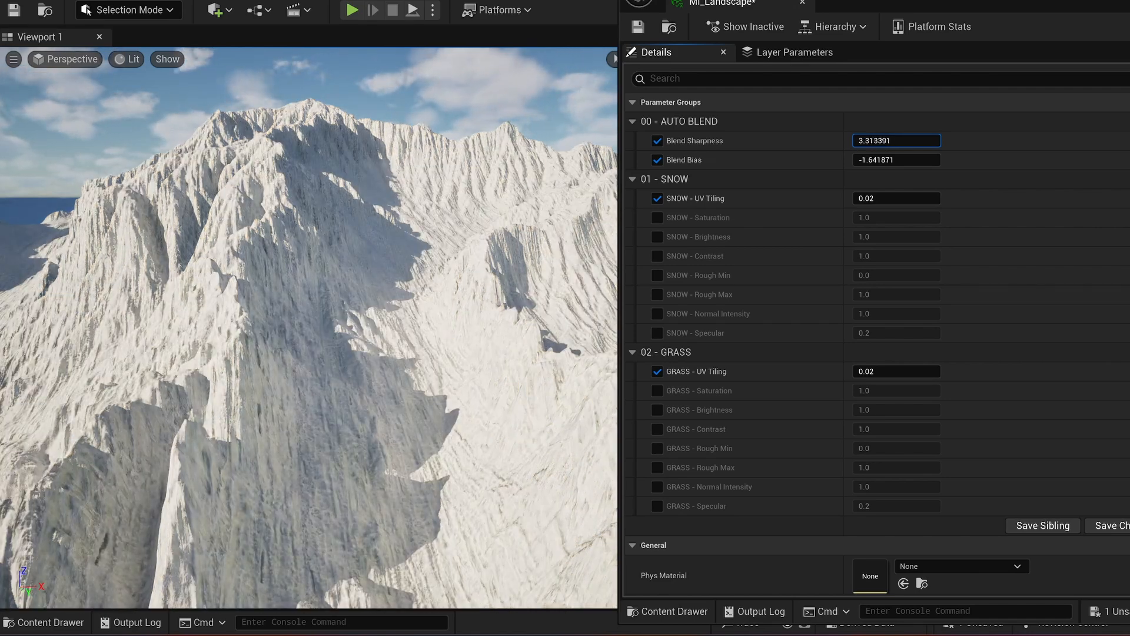
pyautogui.moveTo(923, 159); pyautogui.dragTo(900, 159)
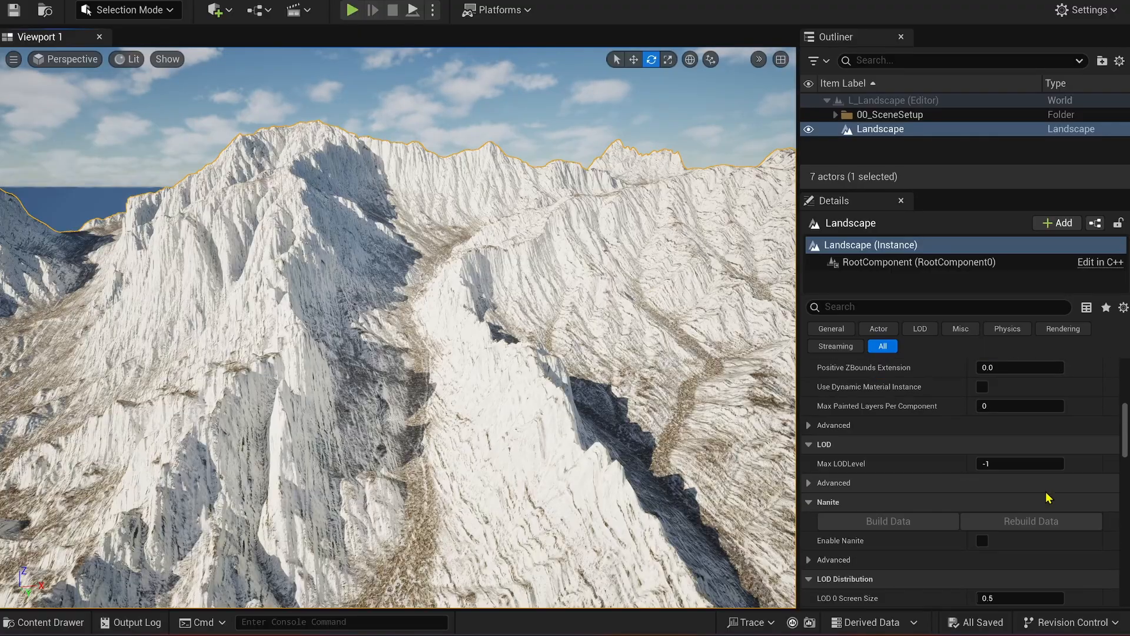
# Enable Nanite on the Landscape actor and build its Nanite data.
pyautogui.scroll(-2, 959, 471)
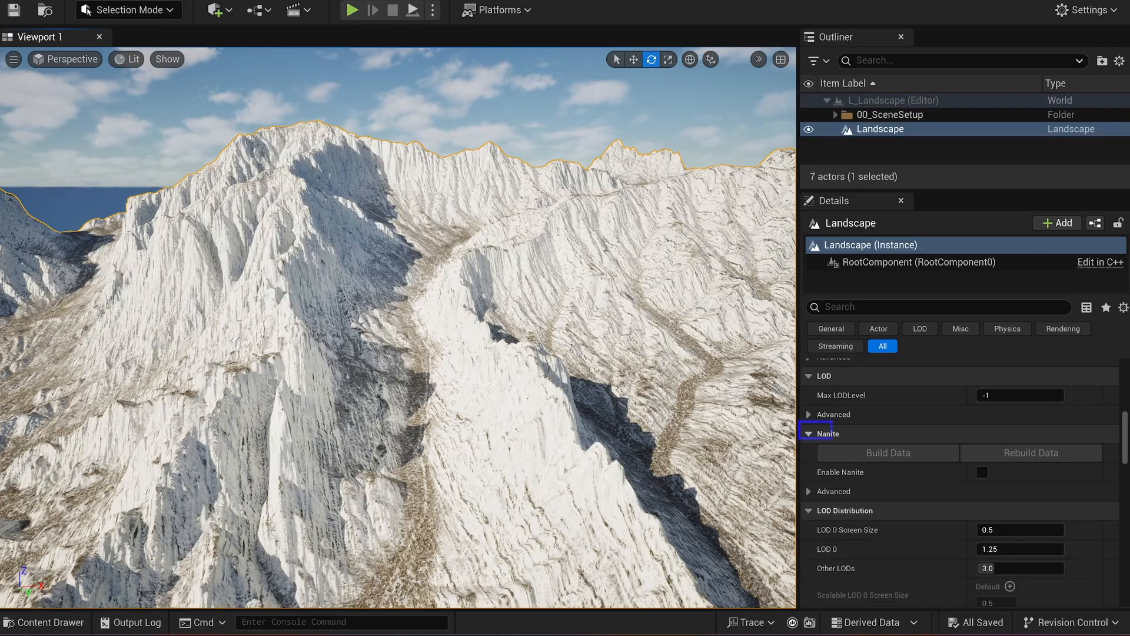
pyautogui.click(982, 472)
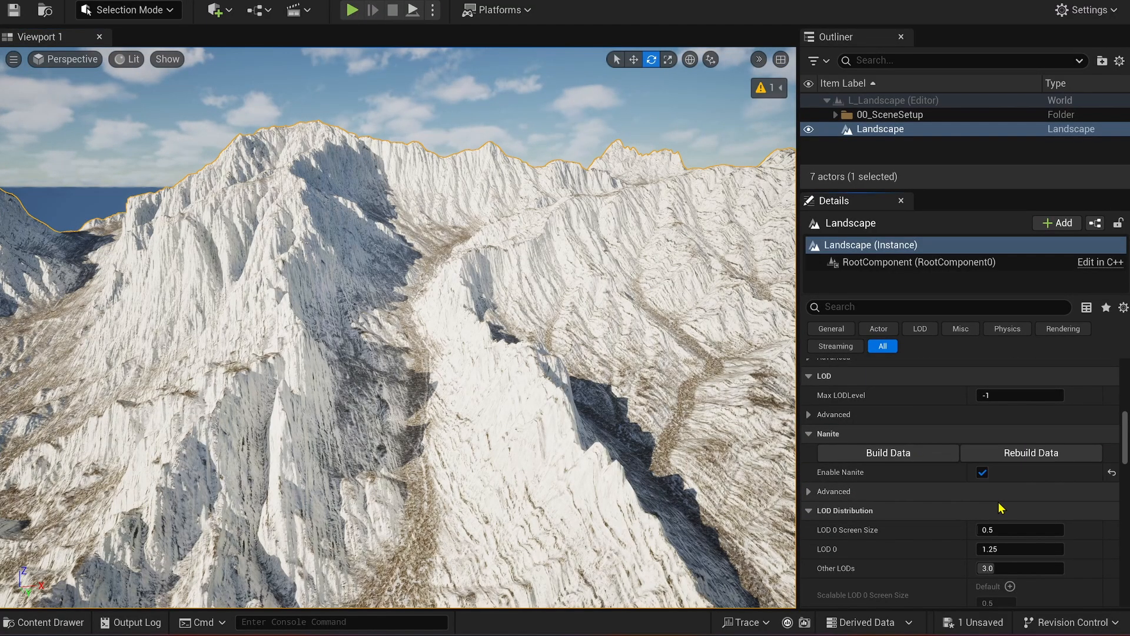
pyautogui.click(882, 458)
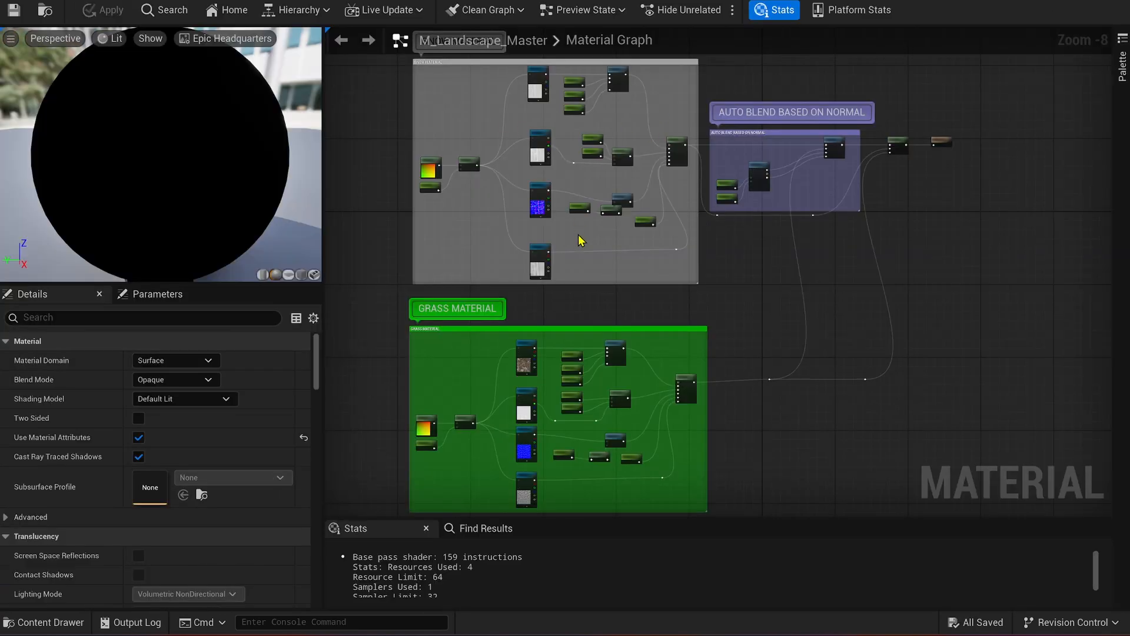
# In M_Landscape_Master, add a Multiply node and a scalar parameter named Displacement Intensity beside the snow displacement texture, then check the Nanite tessellation settings.
pyautogui.scroll(6, 579, 240)
pyautogui.click(660, 304)
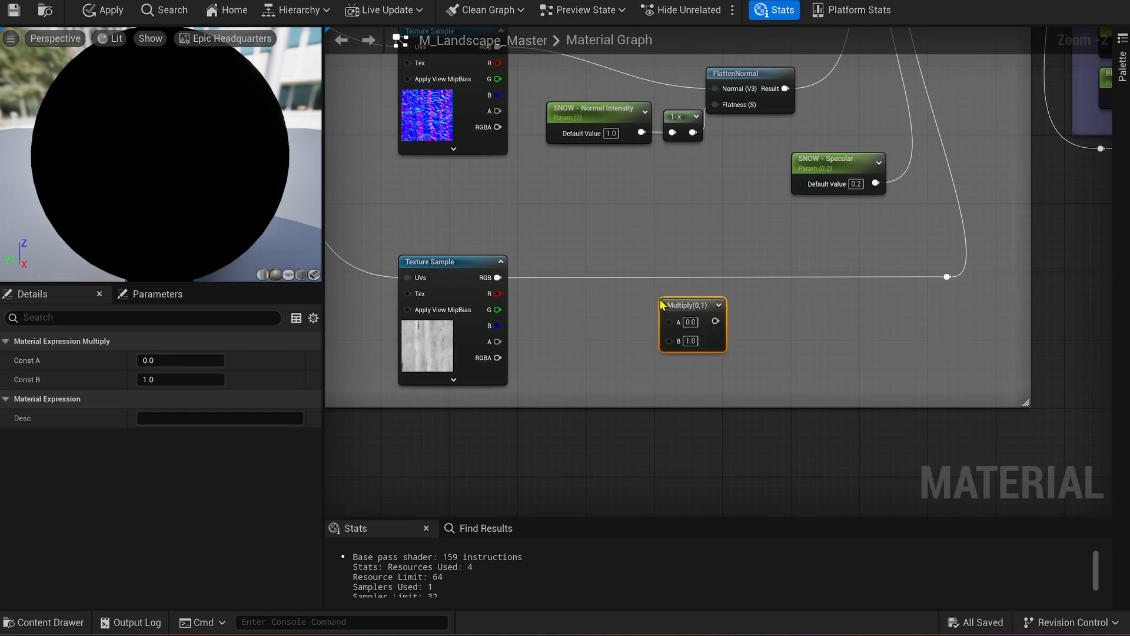
pyautogui.click(548, 360)
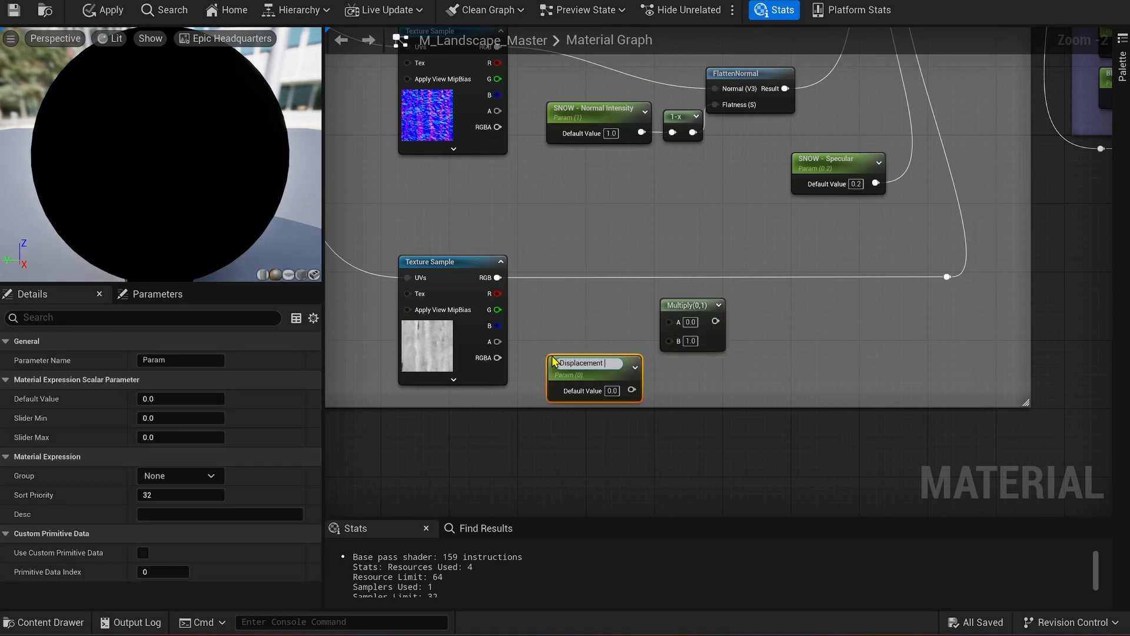
pyautogui.write('Displacement Intensity')
pyautogui.press('Return')
pyautogui.scroll(1, 583, 351)
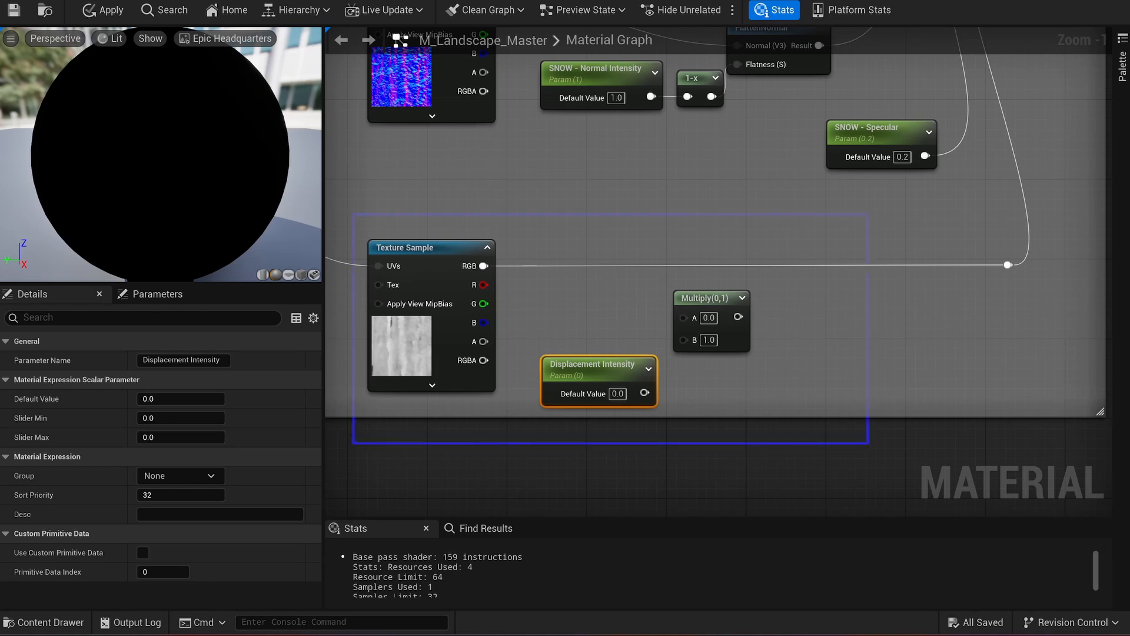
pyautogui.click(648, 468)
pyautogui.moveTo(318, 350); pyautogui.dragTo(317, 409)
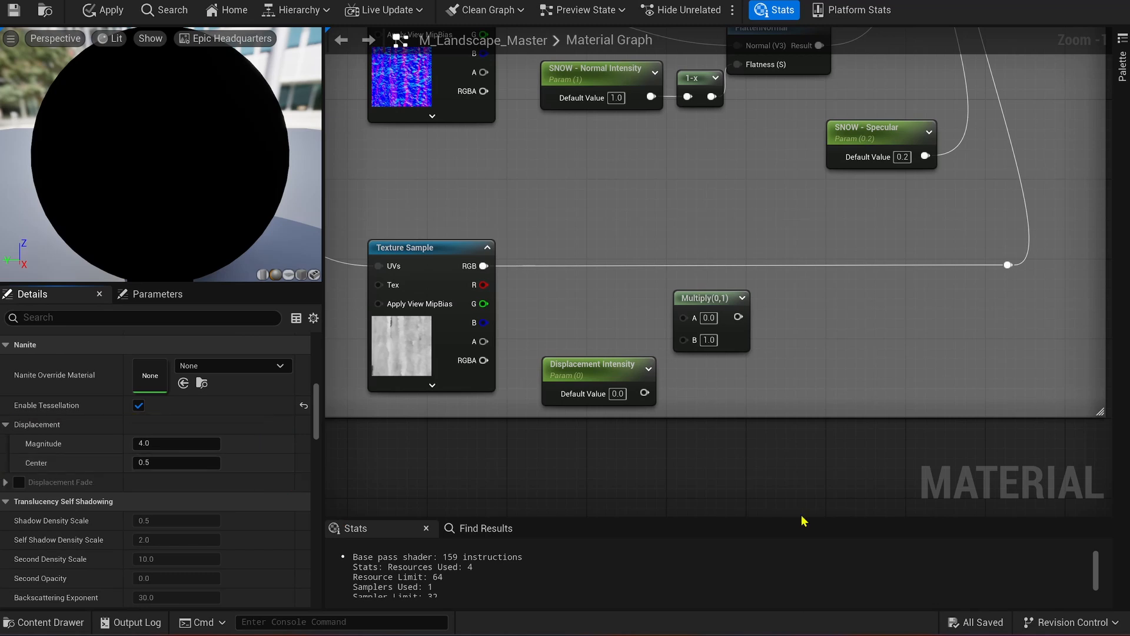
# Disconnect the snow displacement texture's RGB output and multiply it by Displacement Intensity, aligning the Multiply node with the texture.
pyautogui.keyDown('alt'); pyautogui.click(484, 266); pyautogui.keyUp('alt')
pyautogui.moveTo(484, 266); pyautogui.dragTo(578, 355)
pyautogui.moveTo(713, 303); pyautogui.dragTo(687, 251)
pyautogui.moveTo(766, 285); pyautogui.dragTo(664, 283, button='right')
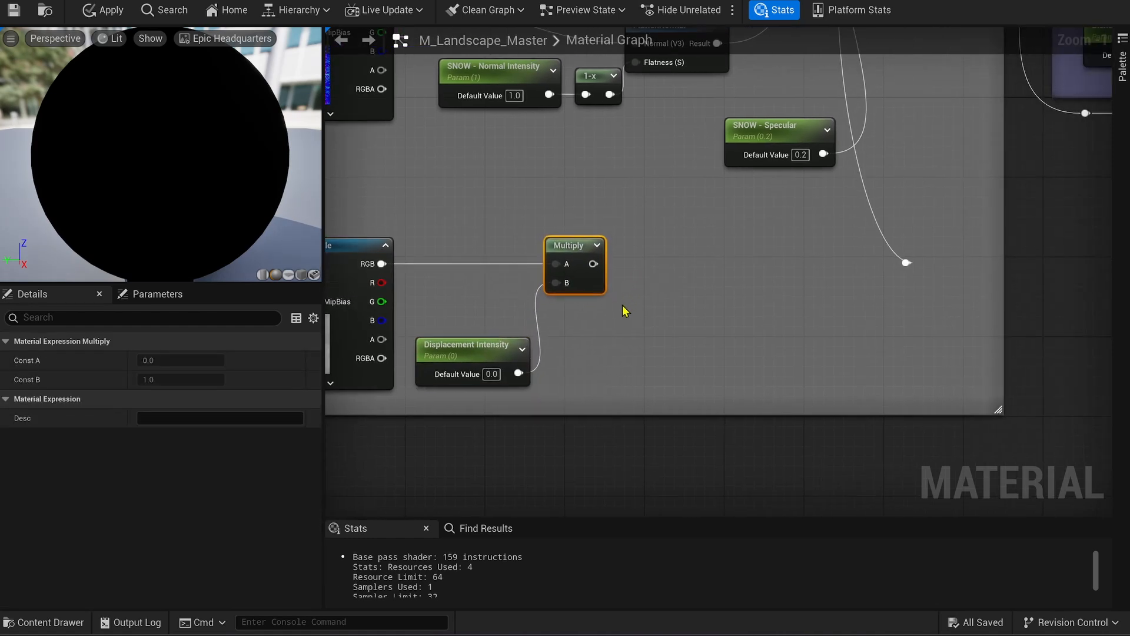
# Add a Subtract node after the Multiply, connect the Multiply result to its A input and align it.
pyautogui.scroll(1, 625, 310)
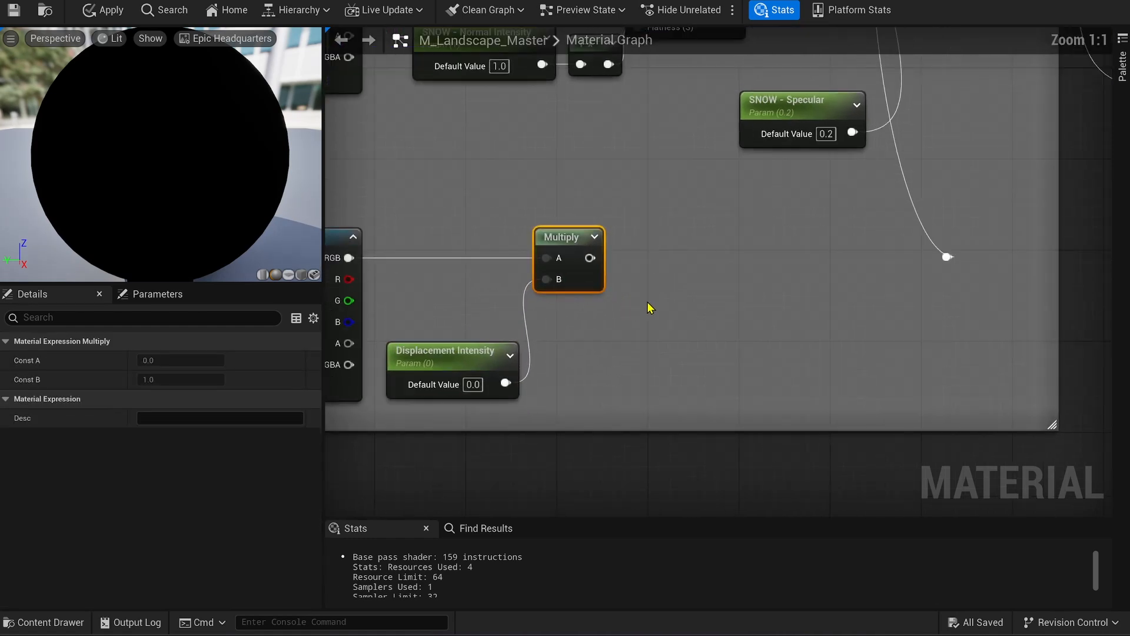
pyautogui.rightClick(686, 253)
pyautogui.write('sub')
pyautogui.press('Return')
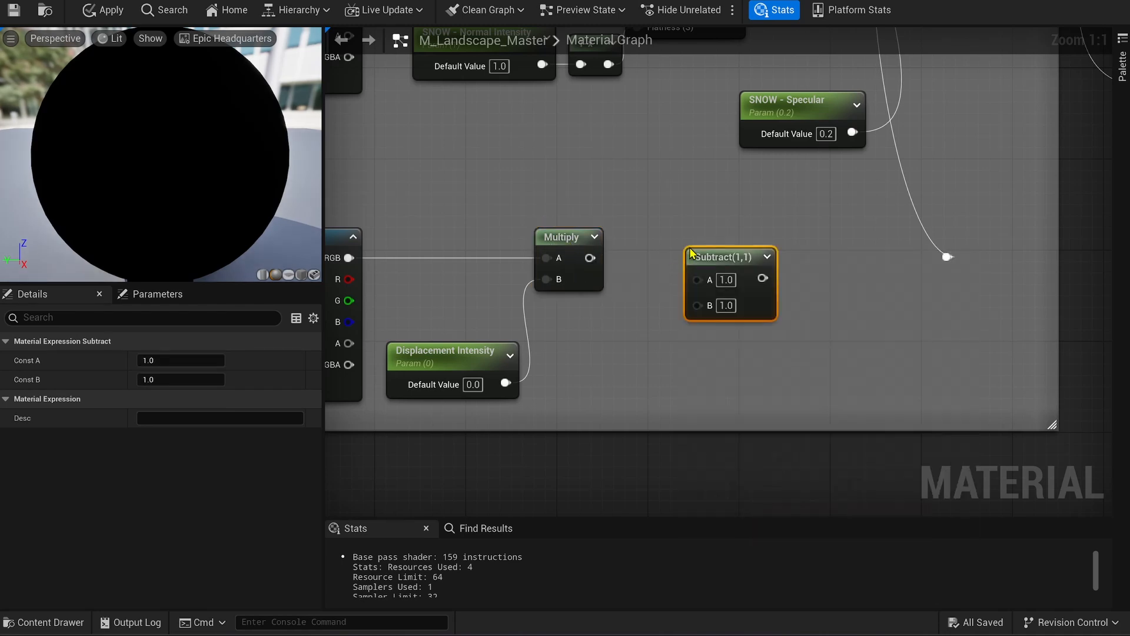
pyautogui.moveTo(599, 260)
pyautogui.mouseDown()
pyautogui.moveTo(681, 278)
pyautogui.moveTo(610, 260)
pyautogui.mouseUp()
pyautogui.moveTo(601, 259); pyautogui.dragTo(698, 282)
pyautogui.moveTo(728, 272); pyautogui.dragTo(750, 248)
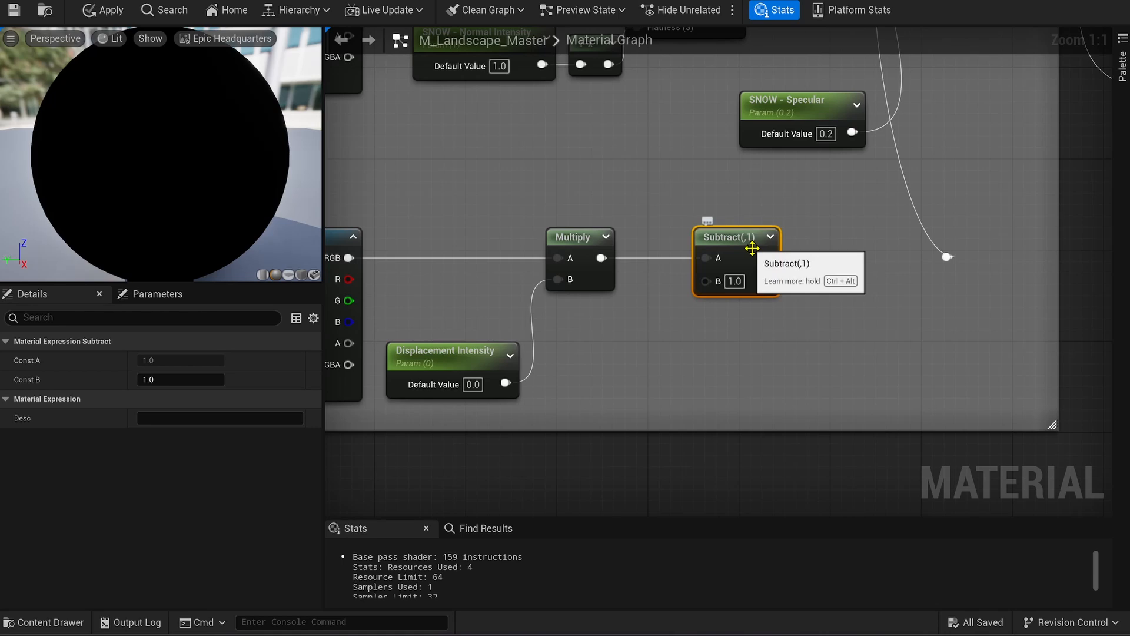
# Divide Displacement Intensity by 2 with a new Divide node and feed the result into Subtract's B input.
pyautogui.moveTo(705, 281); pyautogui.dragTo(652, 390)
pyautogui.write('divi')
pyautogui.press('Return')
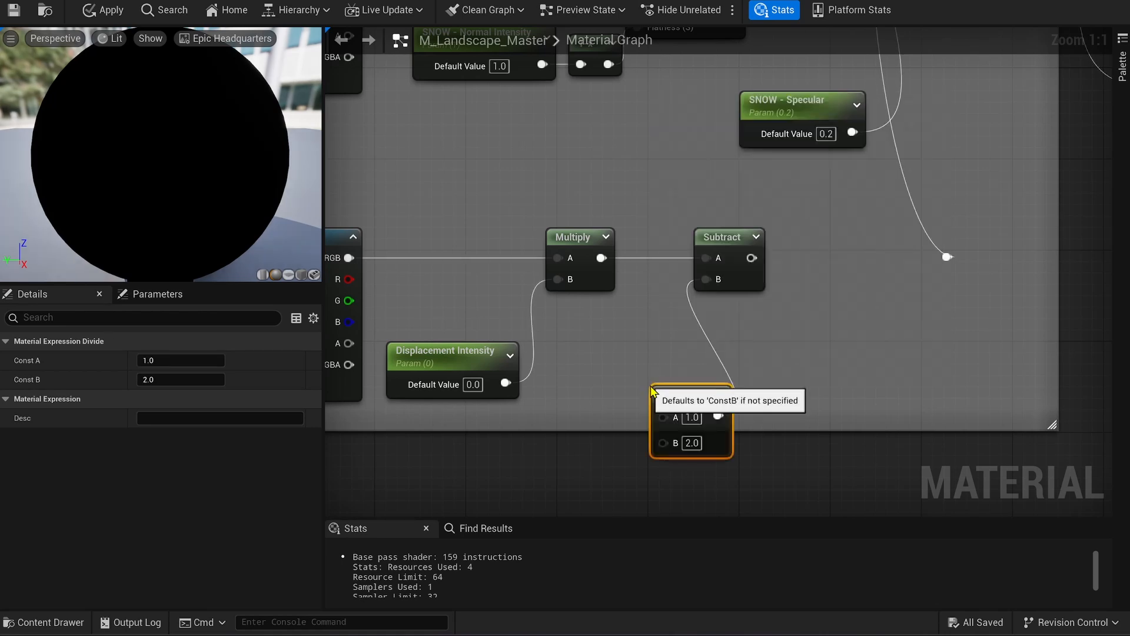
pyautogui.moveTo(505, 383); pyautogui.dragTo(662, 417)
pyautogui.moveTo(662, 417); pyautogui.dragTo(635, 384)
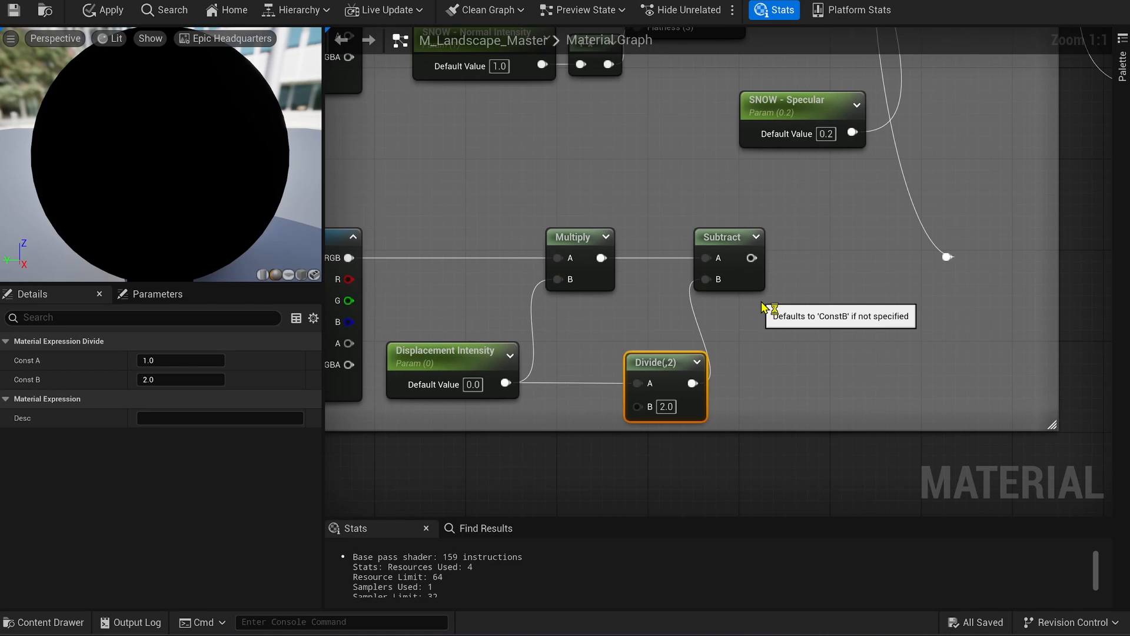
# Feed the Subtract result into a new Add node and drive its B input with a scalar parameter named Displacement Mid Value.
pyautogui.moveTo(752, 257); pyautogui.dragTo(819, 258)
pyautogui.write('add')
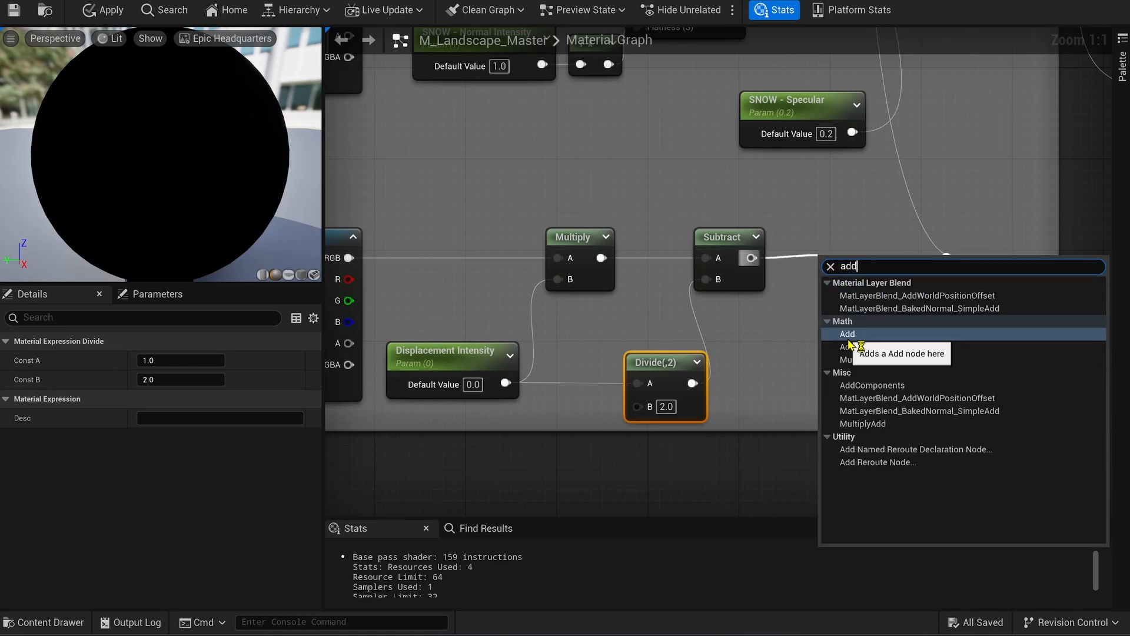
pyautogui.click(848, 335)
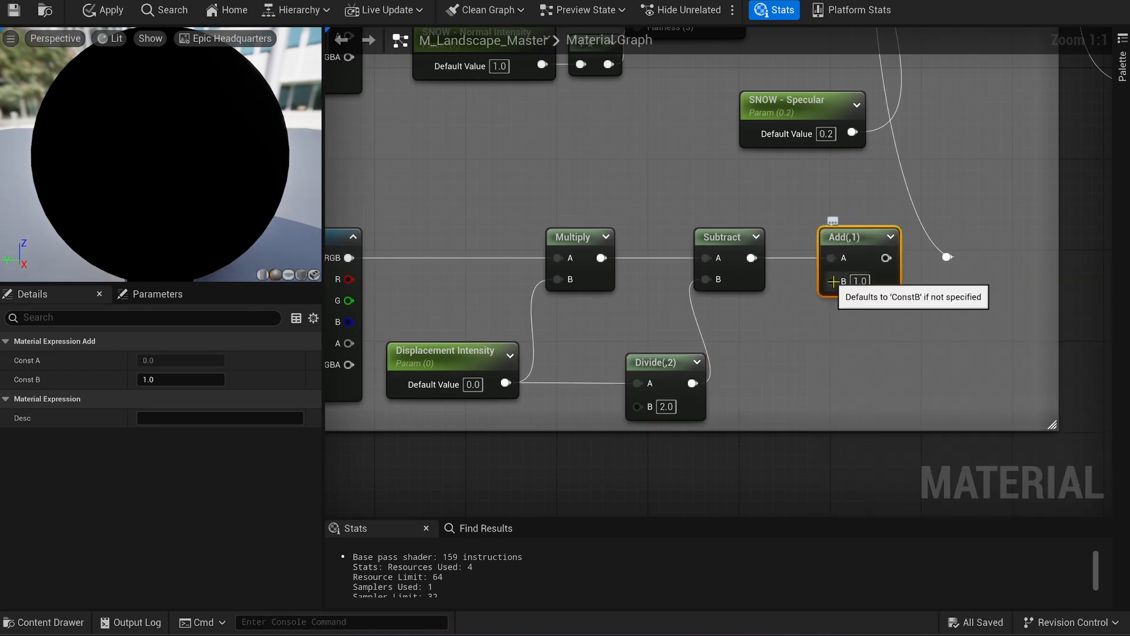
pyautogui.moveTo(833, 282); pyautogui.dragTo(675, 476)
pyautogui.write('scal')
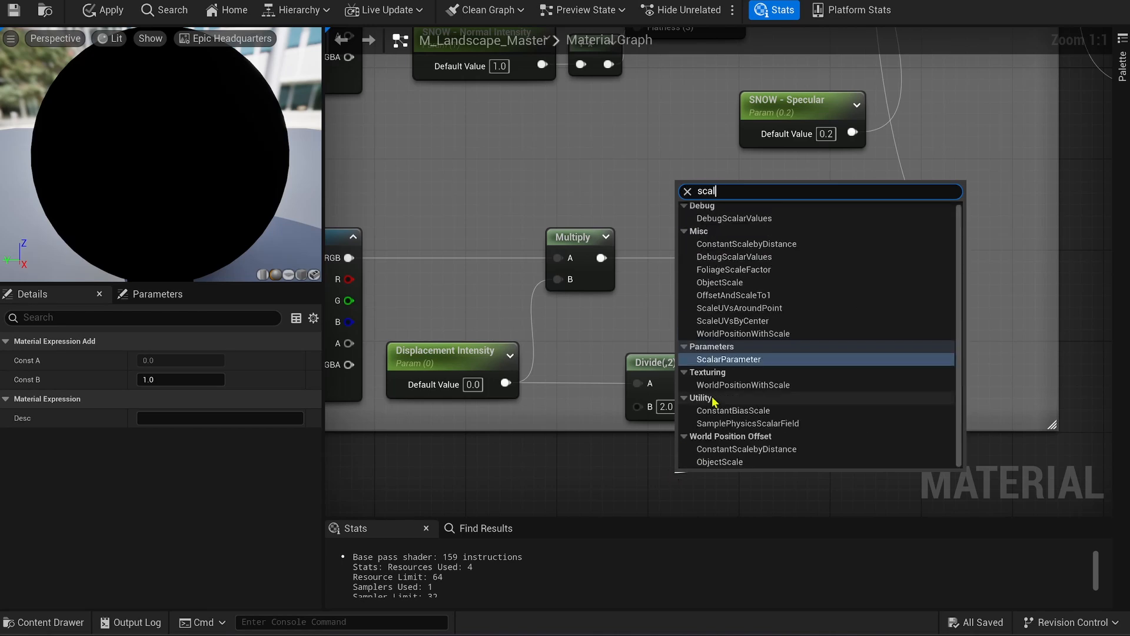
pyautogui.click(722, 359)
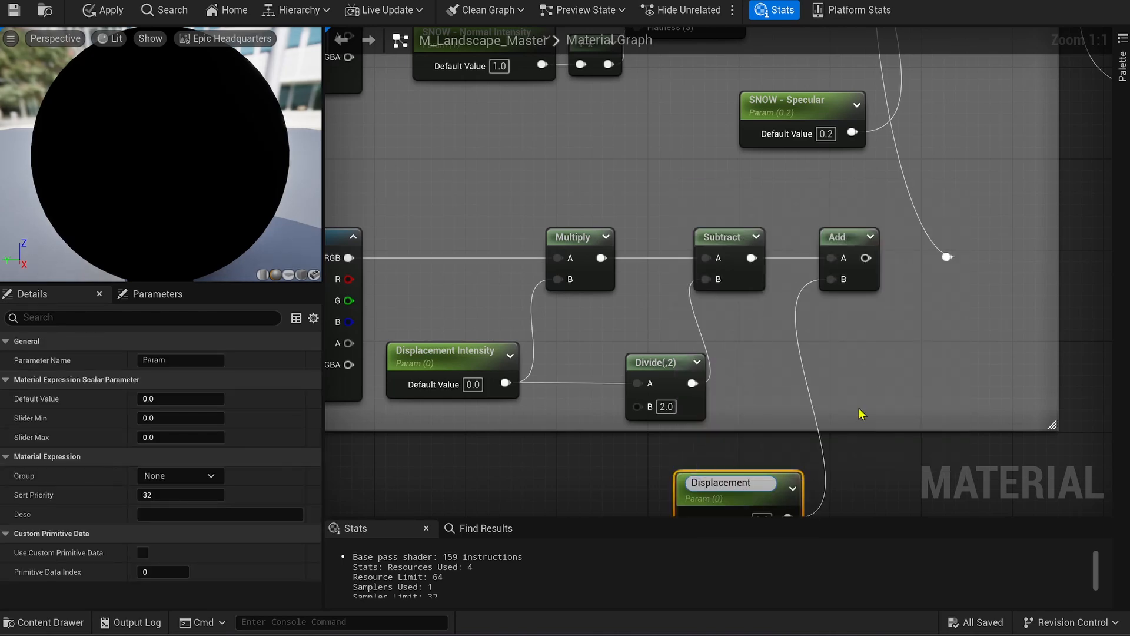
pyautogui.write('Displacement Mid Value')
pyautogui.press('Return')
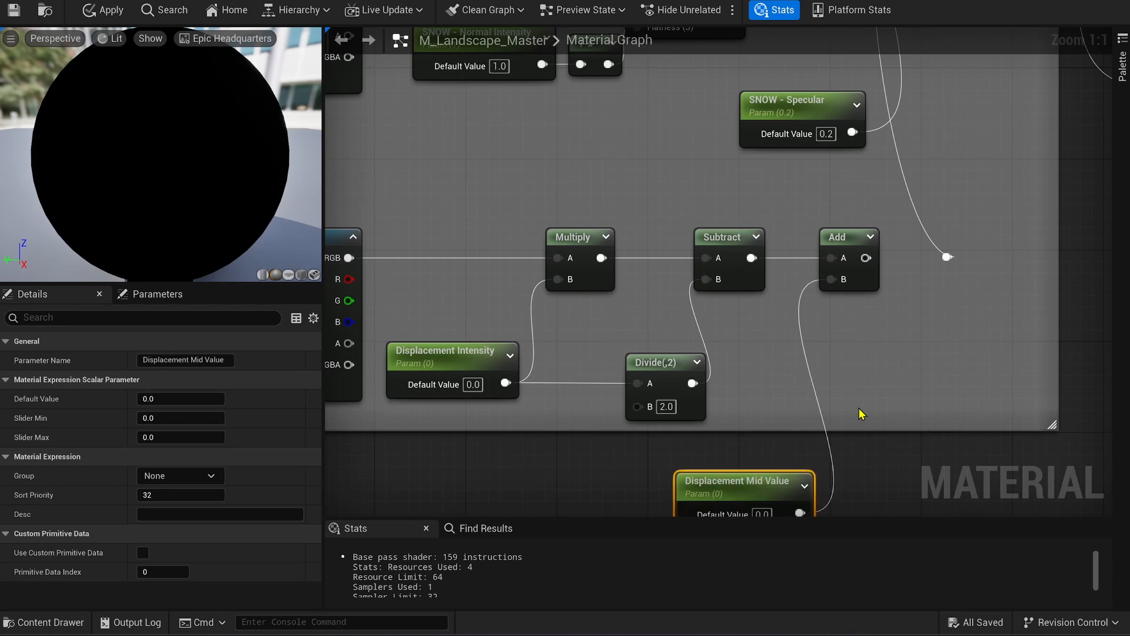
# Tidy the Divide and Displacement Mid Value nodes, set the mid value's default to 0.5, and connect Add's output to the snow displacement reroute.
pyautogui.moveTo(742, 481); pyautogui.dragTo(807, 371)
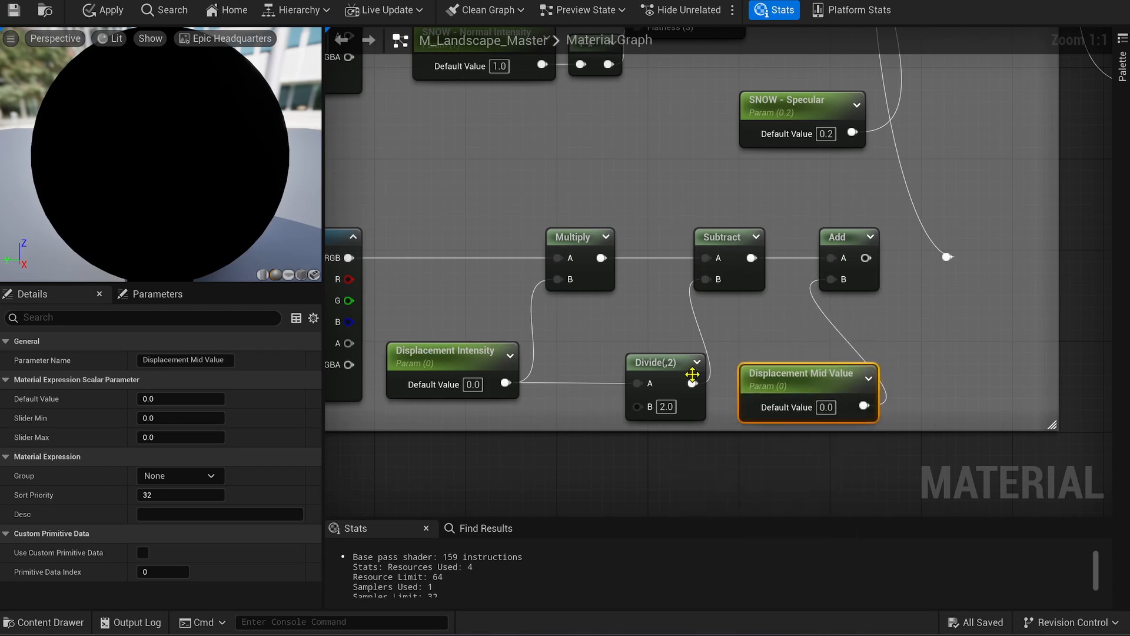
pyautogui.moveTo(659, 362); pyautogui.dragTo(614, 362)
pyautogui.moveTo(783, 372); pyautogui.dragTo(748, 373)
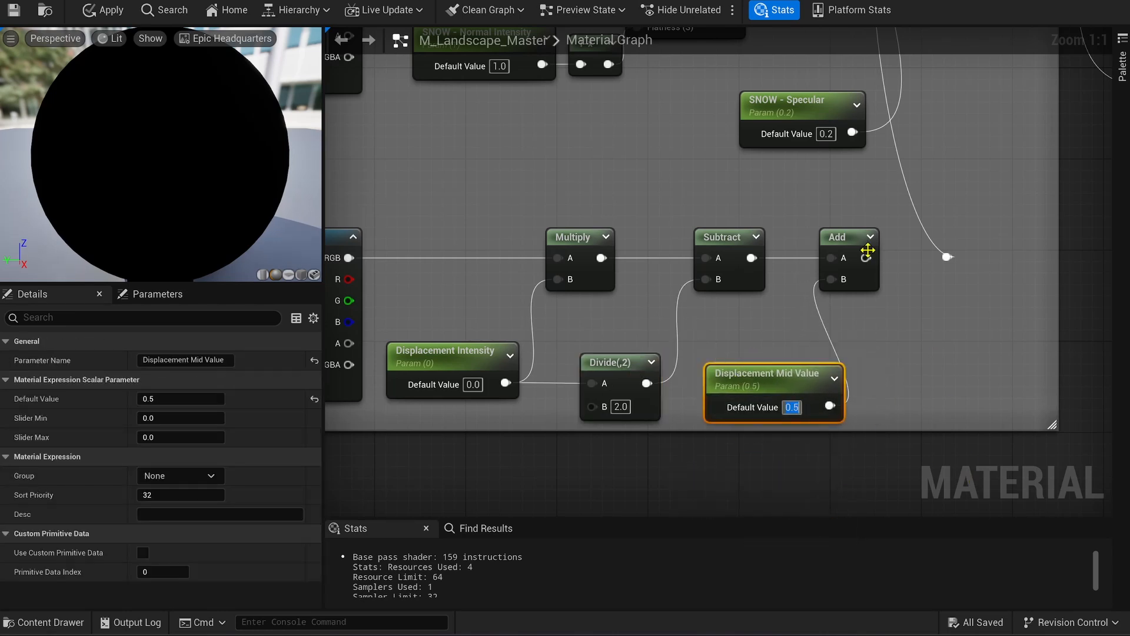
pyautogui.moveTo(865, 257); pyautogui.dragTo(947, 257)
pyautogui.moveTo(966, 363); pyautogui.dragTo(1067, 360, button='right')
pyautogui.scroll(-1, 550, 246)
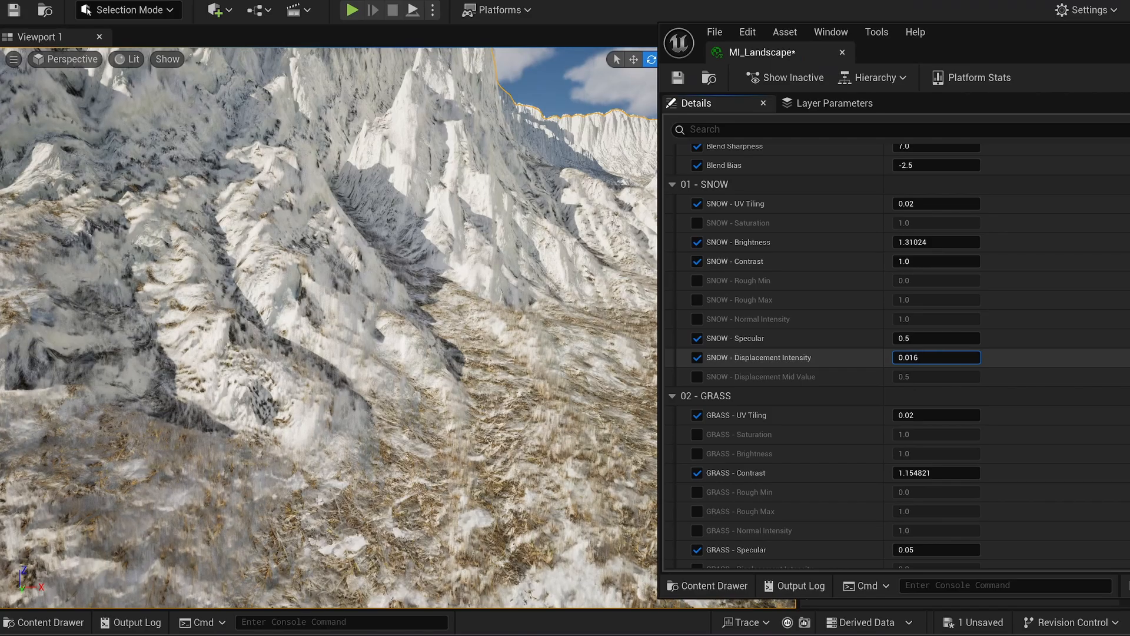
# Adjust the SNOW - Displacement Intensity override in MI_Landscape and inspect its effect on the slopes.
pyautogui.moveTo(936, 357)
pyautogui.mouseDown()
pyautogui.moveTo(918, 357)
pyautogui.moveTo(954, 358)
pyautogui.moveTo(918, 358)
pyautogui.moveTo(942, 357)
pyautogui.mouseUp()
pyautogui.moveTo(445, 323); pyautogui.dragTo(365, 356, button='right')
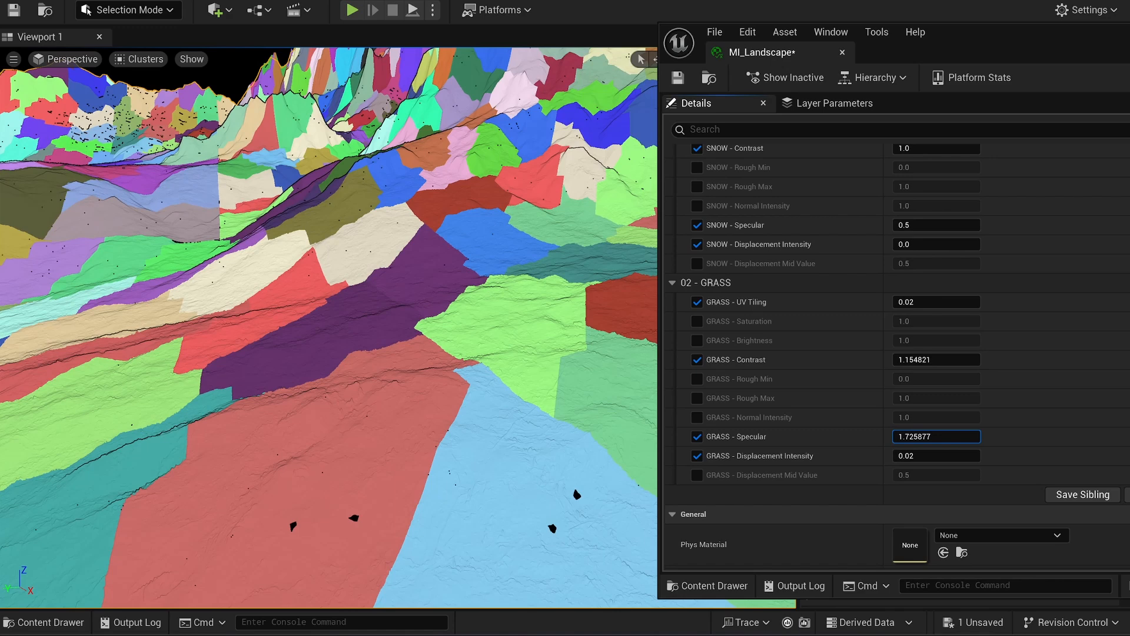
# Set the GRASS - Specular override to 0.2 and adjust GRASS - Displacement Intensity in MI_Landscape.
pyautogui.moveTo(941, 436); pyautogui.dragTo(966, 436)
pyautogui.click(966, 435)
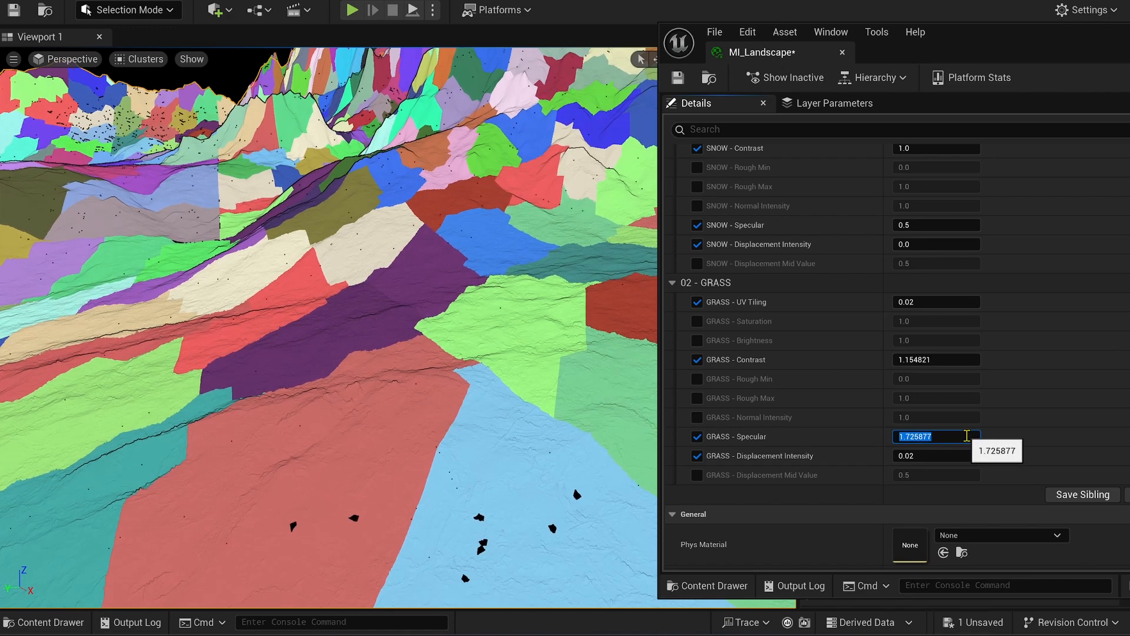
pyautogui.click(941, 455)
pyautogui.write('0.104')
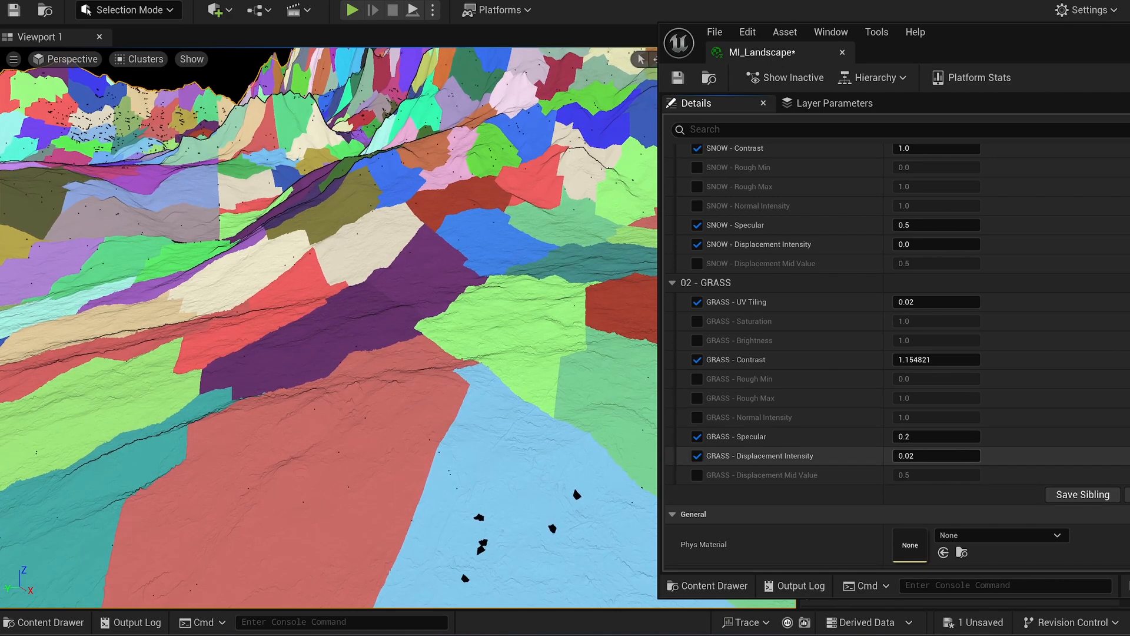
pyautogui.press('Return')
pyautogui.moveTo(953, 456); pyautogui.dragTo(912, 456)
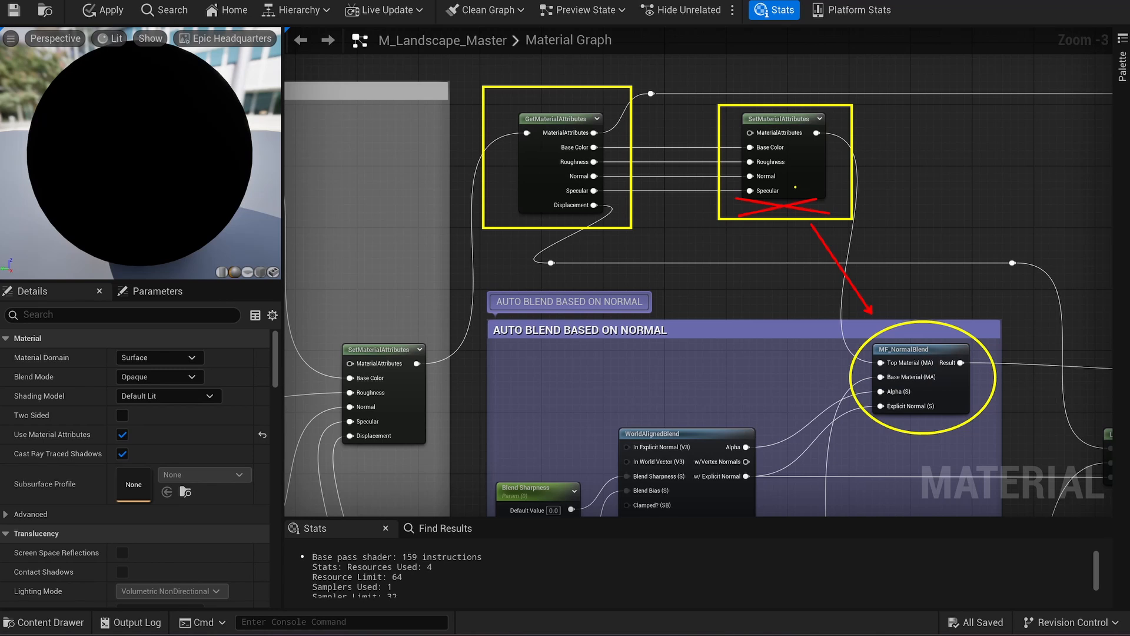
pyautogui.moveTo(661, 280); pyautogui.dragTo(556, 191, button='right')
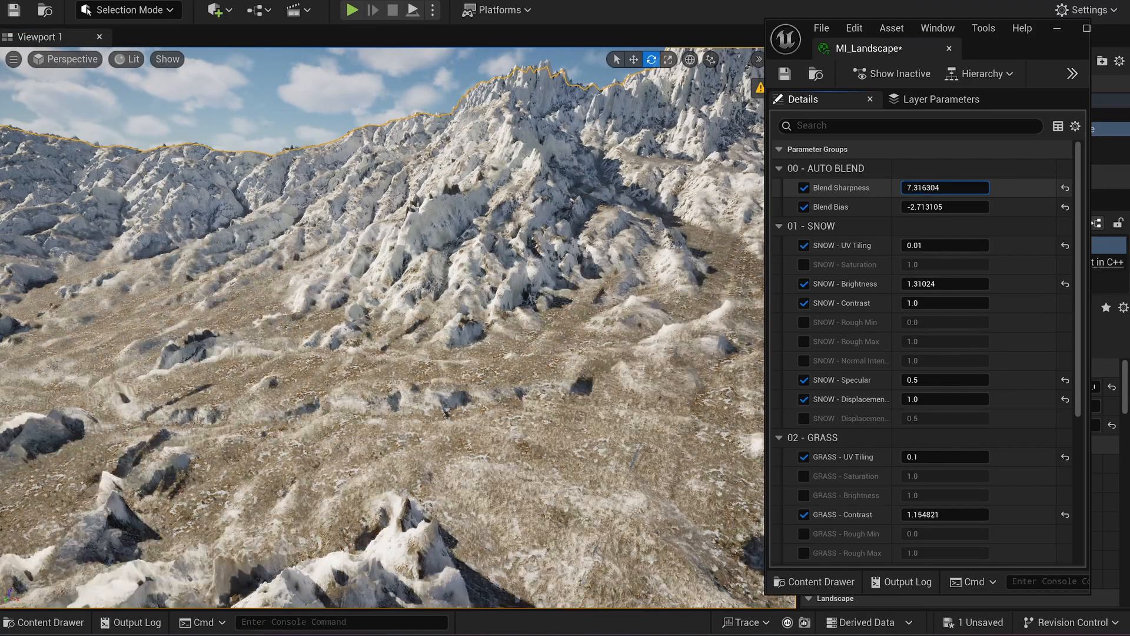
# Adjust the auto-blend Blend Sharpness and paint Snow layer strokes over the grassy ground below the cliffs with a brush size of about 862.
pyautogui.moveTo(944, 187)
pyautogui.mouseDown()
pyautogui.moveTo(977, 187)
pyautogui.moveTo(956, 187)
pyautogui.mouseUp()
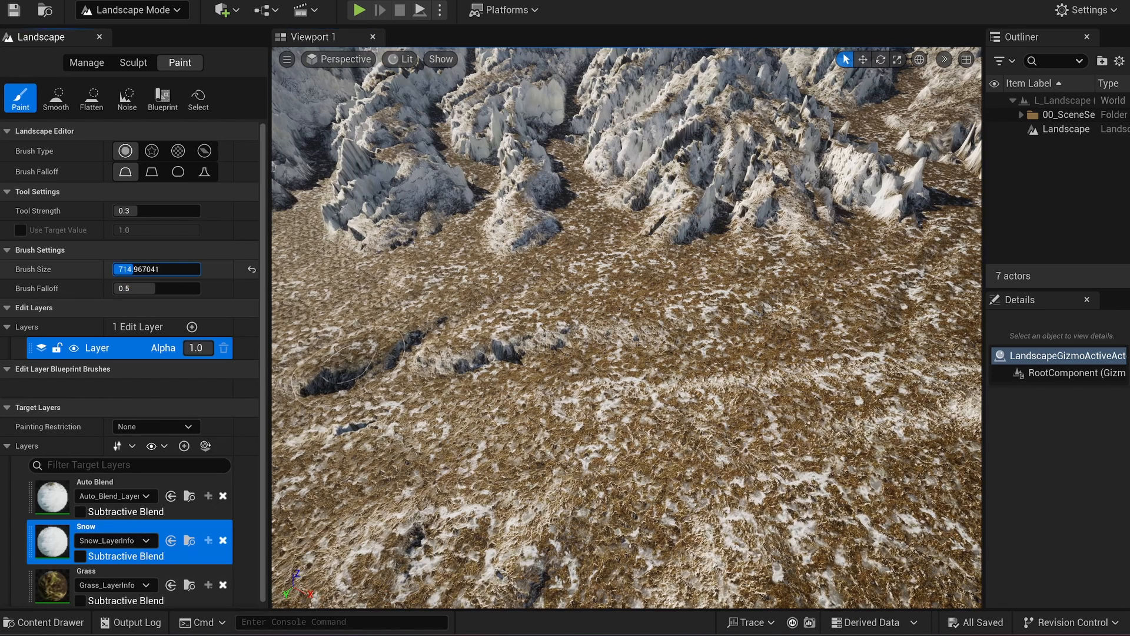
pyautogui.moveTo(860, 386)
pyautogui.mouseDown()
pyautogui.moveTo(707, 359)
pyautogui.moveTo(483, 371)
pyautogui.moveTo(365, 342)
pyautogui.moveTo(458, 279)
pyautogui.mouseUp()
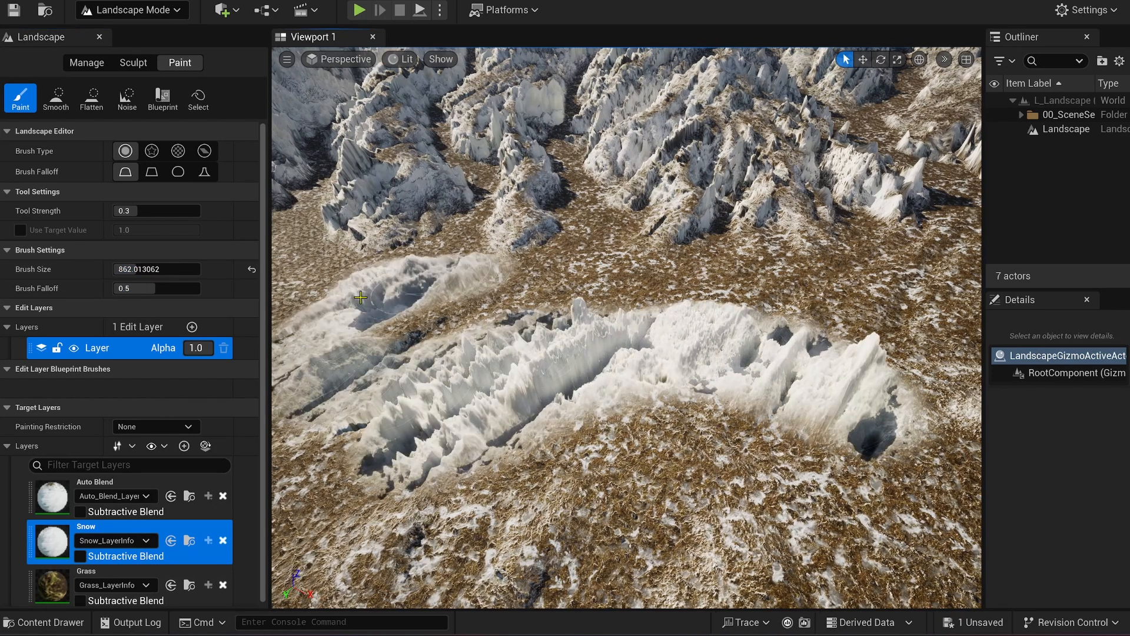
pyautogui.moveTo(361, 298)
pyautogui.mouseDown()
pyautogui.moveTo(347, 356)
pyautogui.moveTo(491, 268)
pyautogui.moveTo(572, 251)
pyautogui.mouseUp()
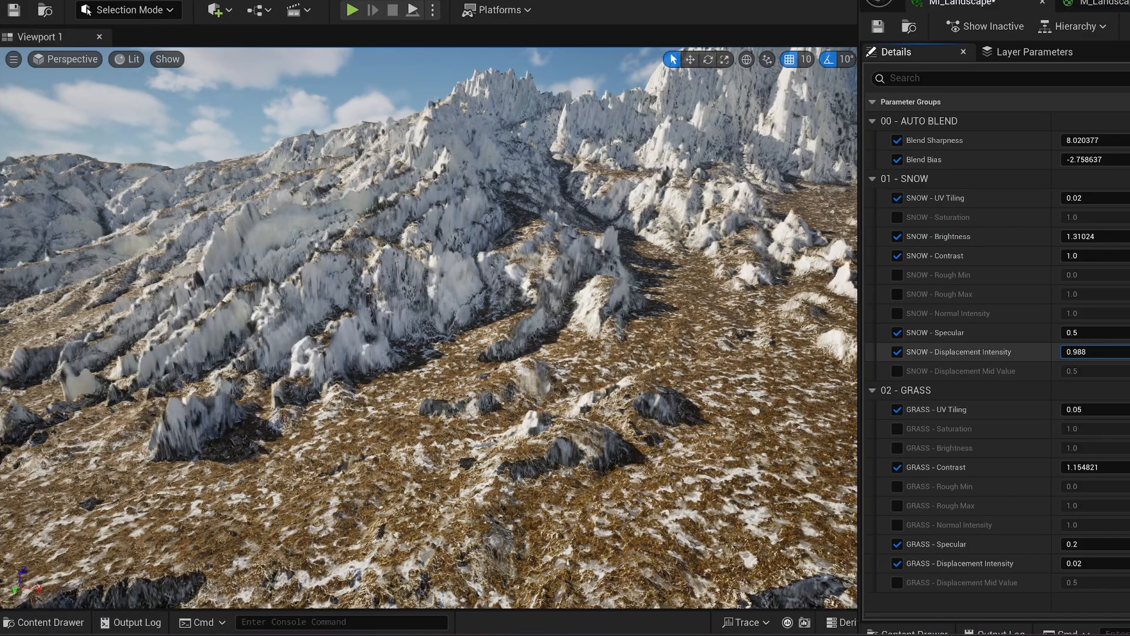
# Raise SNOW - Displacement Intensity to about 1.35 and fine-tune the auto-blend Blend Sharpness.
pyautogui.moveTo(1089, 352); pyautogui.dragTo(1100, 352)
pyautogui.moveTo(1088, 141)
pyautogui.mouseDown()
pyautogui.moveTo(1066, 140)
pyautogui.moveTo(1099, 140)
pyautogui.moveTo(1074, 140)
pyautogui.moveTo(1088, 141)
pyautogui.mouseUp()
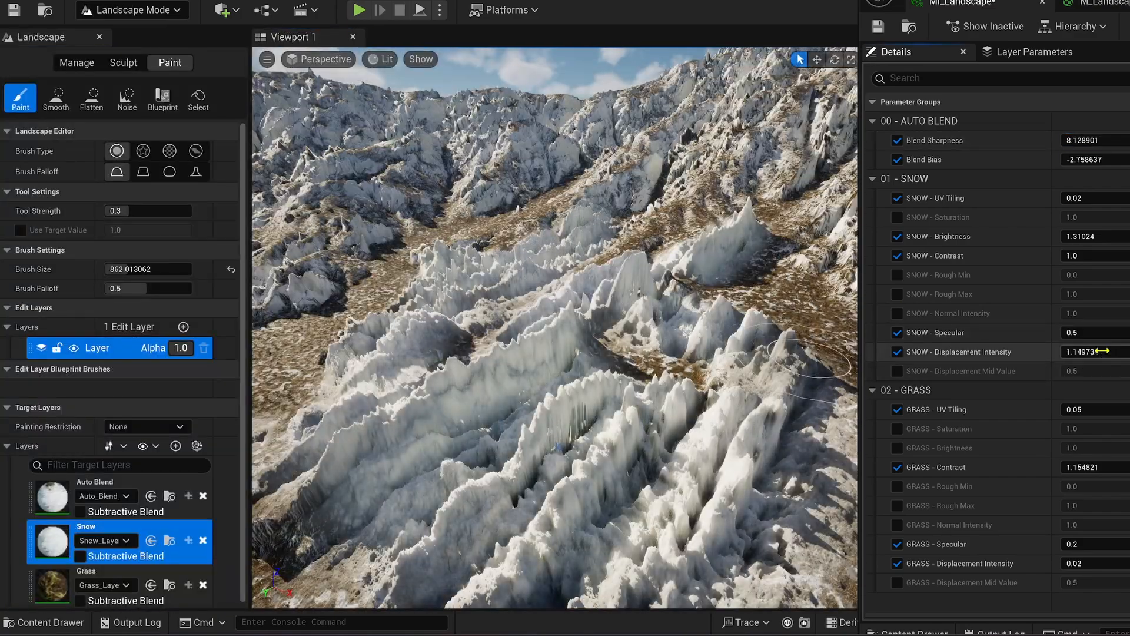
pyautogui.moveTo(1103, 351); pyautogui.dragTo(1082, 351)
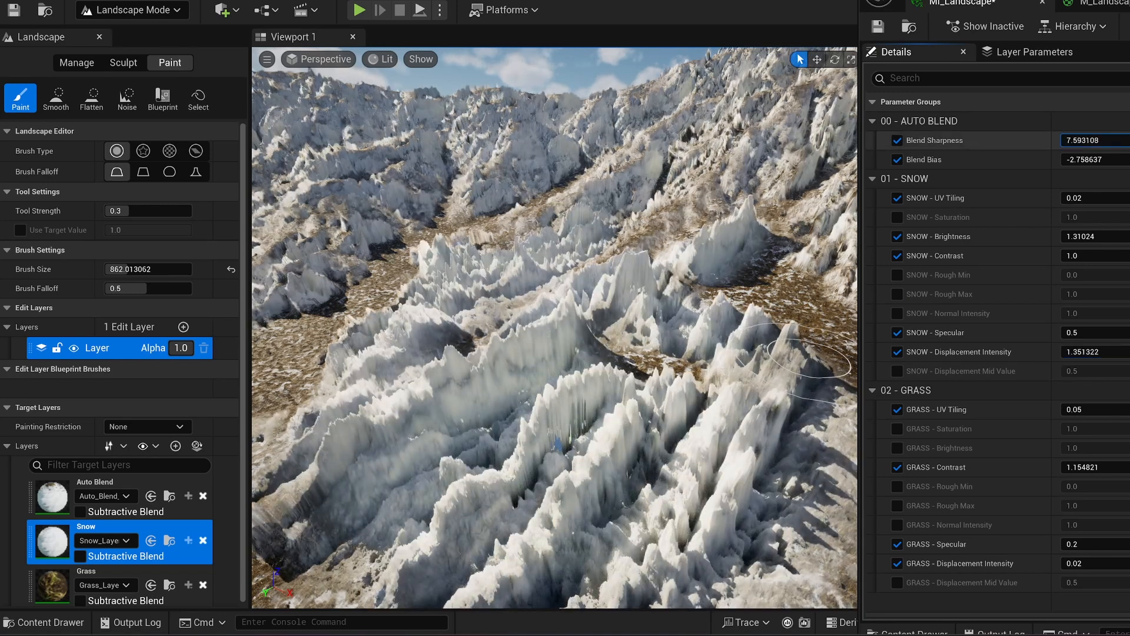
pyautogui.moveTo(1095, 140); pyautogui.dragTo(1087, 140)
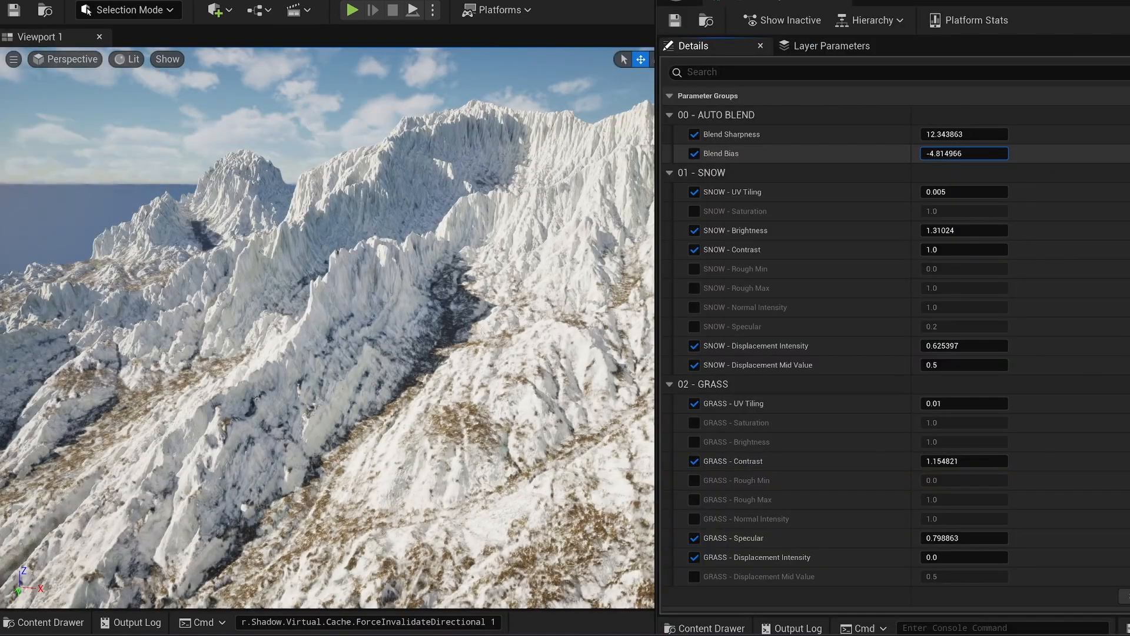
# Tune Blend Bias to about -5.63, SNOW - Displacement Intensity to about 2.09 and Blend Sharpness to about 15.05.
pyautogui.moveTo(959, 154)
pyautogui.mouseDown()
pyautogui.moveTo(937, 153)
pyautogui.moveTo(954, 154)
pyautogui.mouseUp()
pyautogui.moveTo(954, 345); pyautogui.dragTo(961, 346)
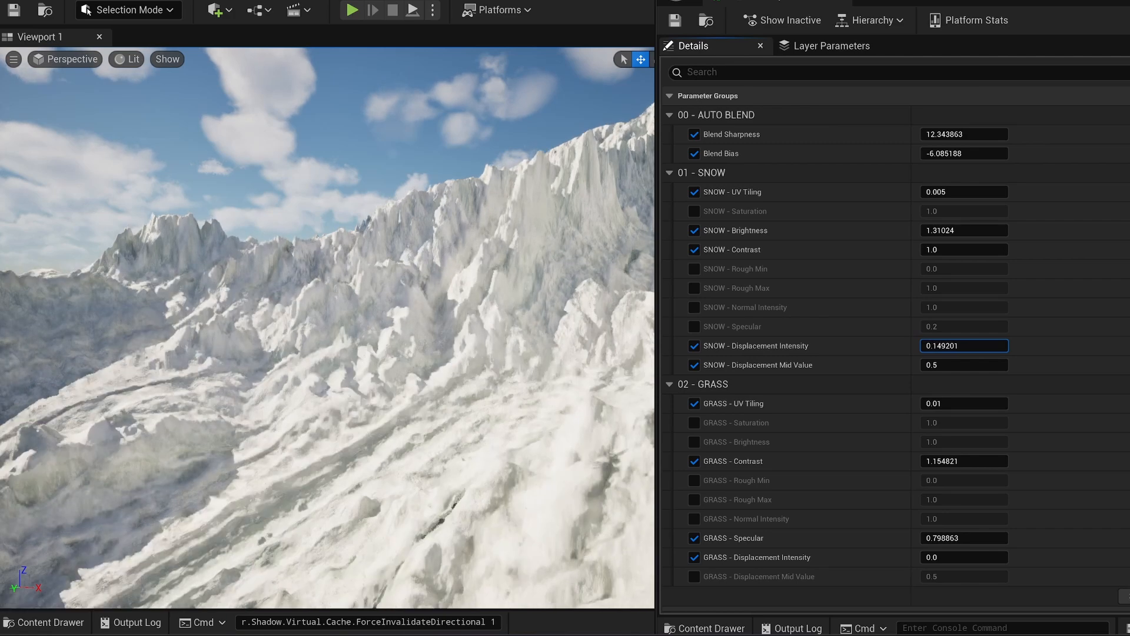
pyautogui.moveTo(964, 345); pyautogui.dragTo(968, 346)
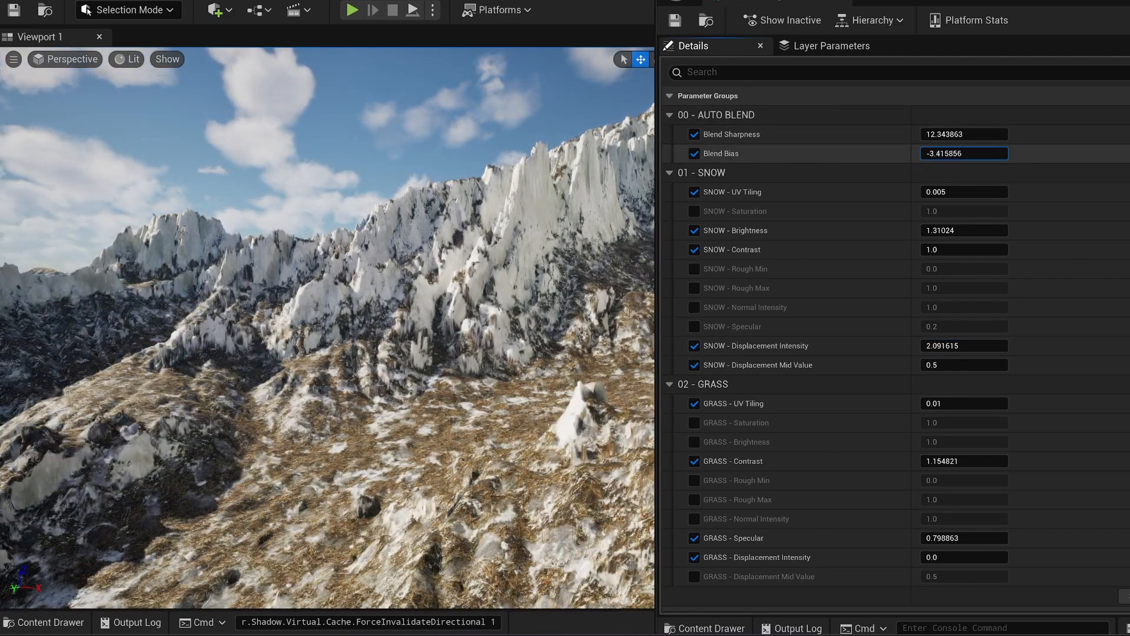
pyautogui.moveTo(964, 153)
pyautogui.mouseDown()
pyautogui.moveTo(978, 153)
pyautogui.moveTo(945, 153)
pyautogui.moveTo(977, 136)
pyautogui.mouseUp()
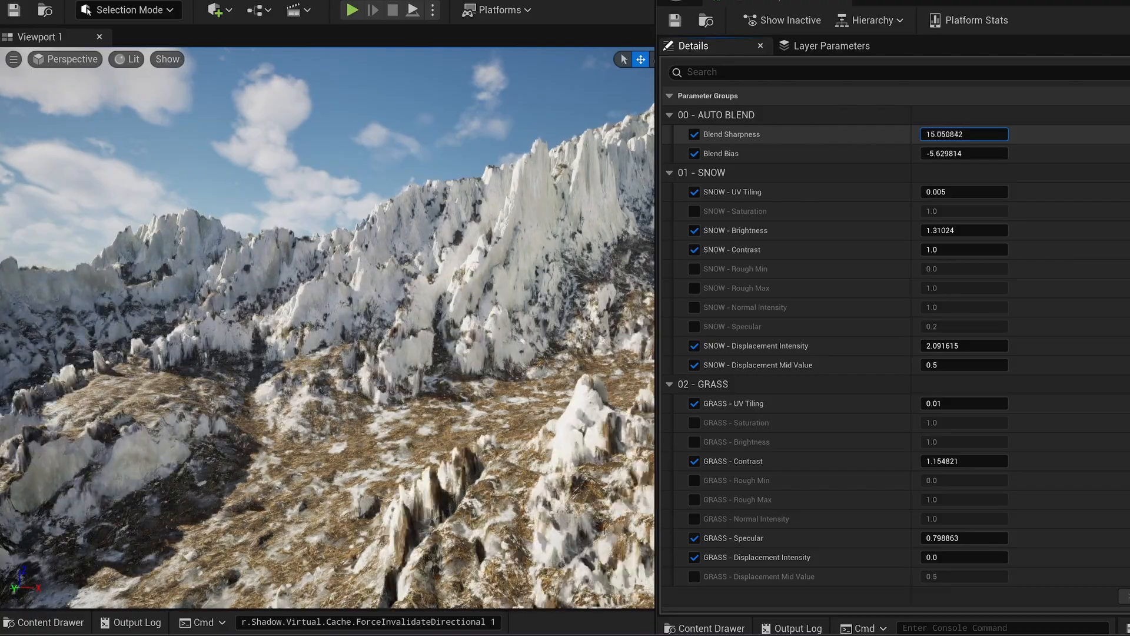